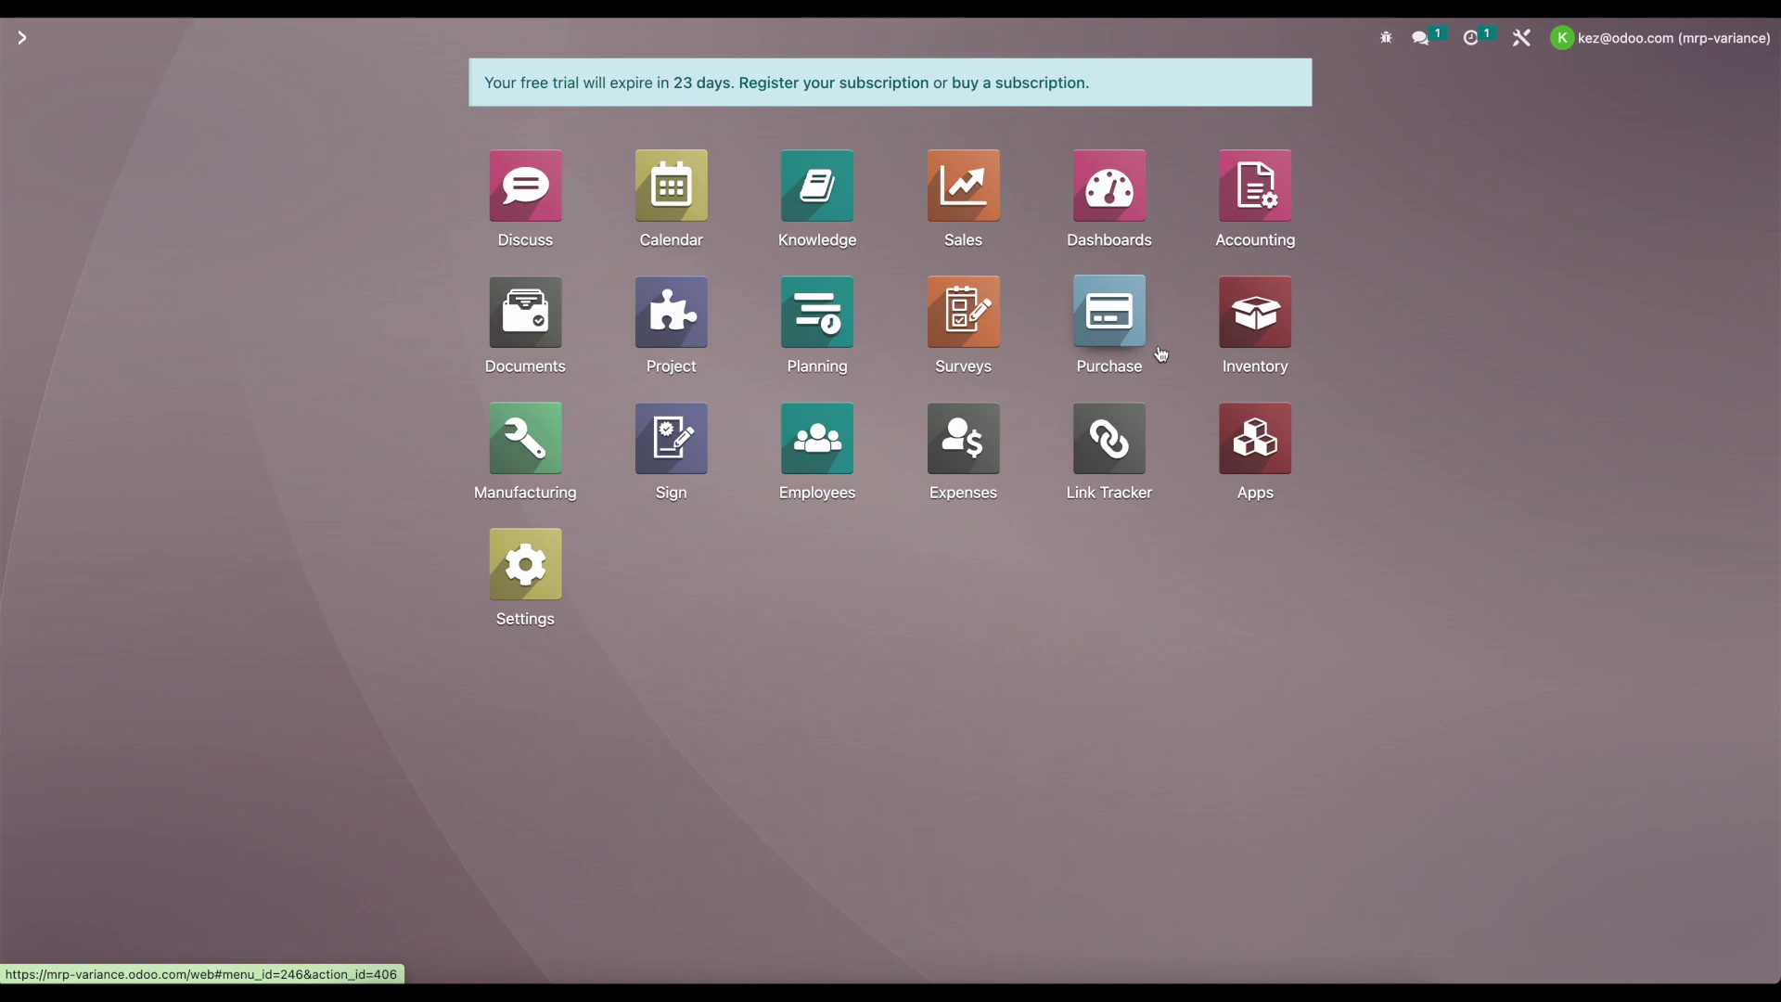
- Enable Analytic Accounting in the Accounting app's settings and save the change
{"action": "left_click", "coordinate": [1255, 191]}
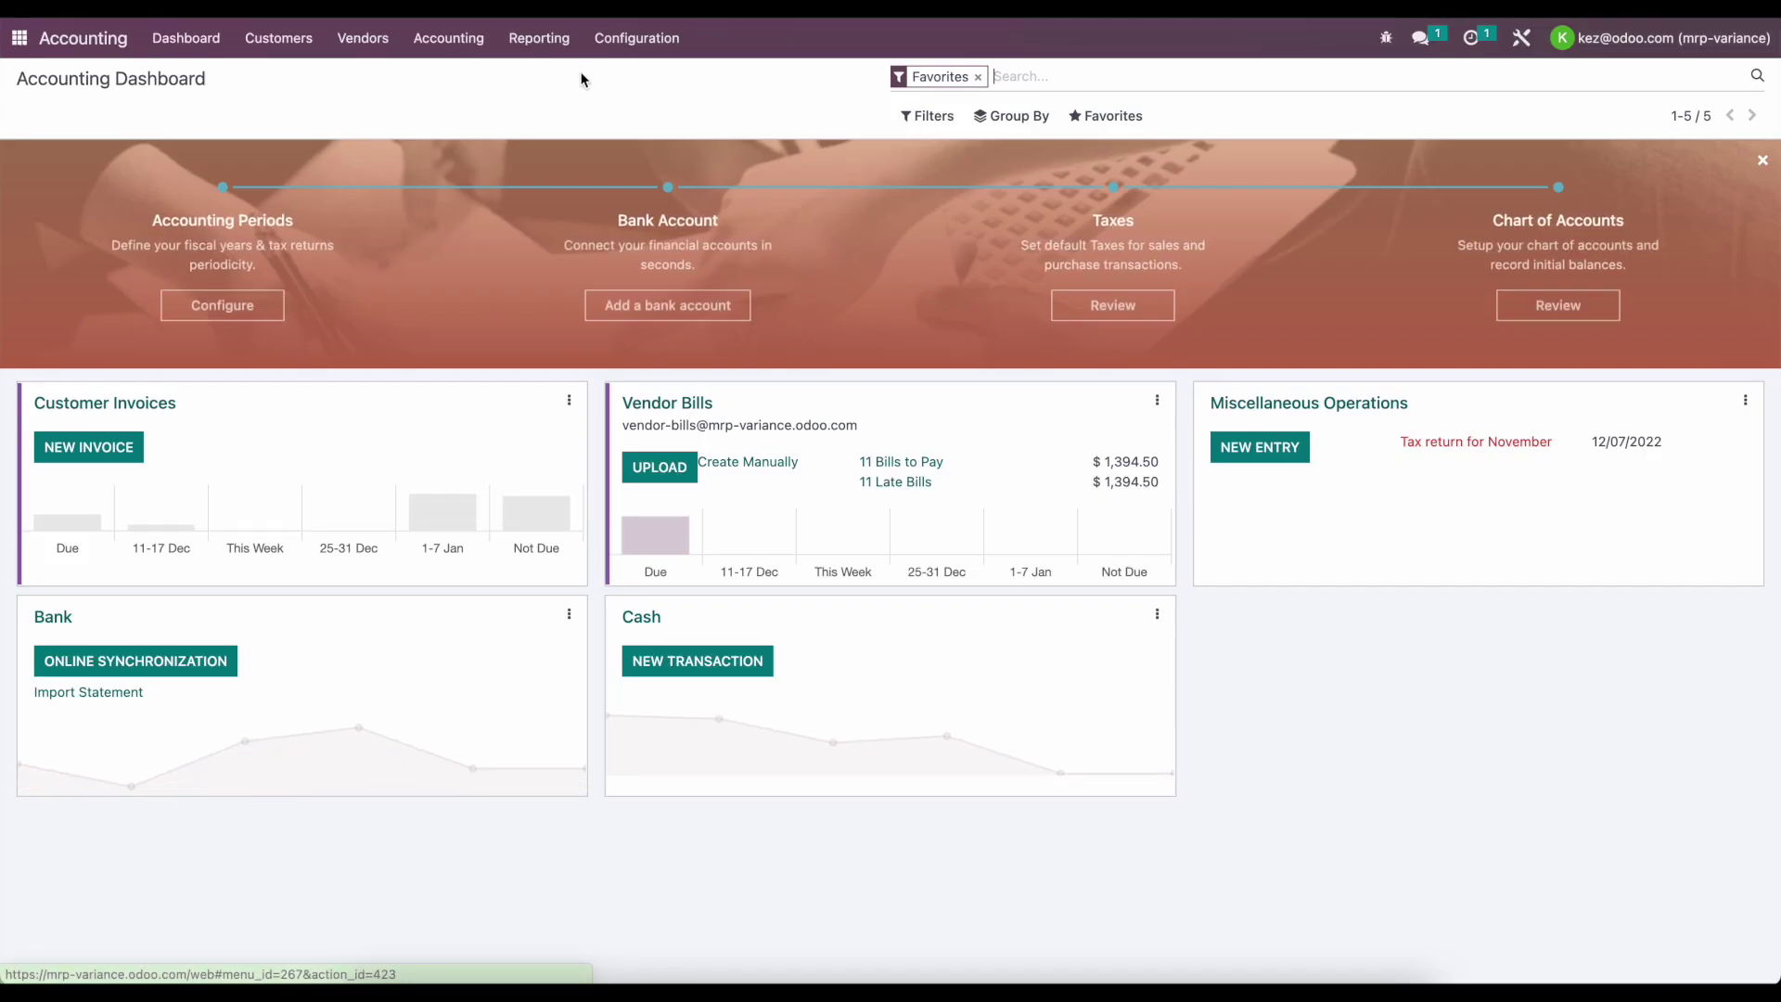
{"action": "left_click", "coordinate": [627, 42]}
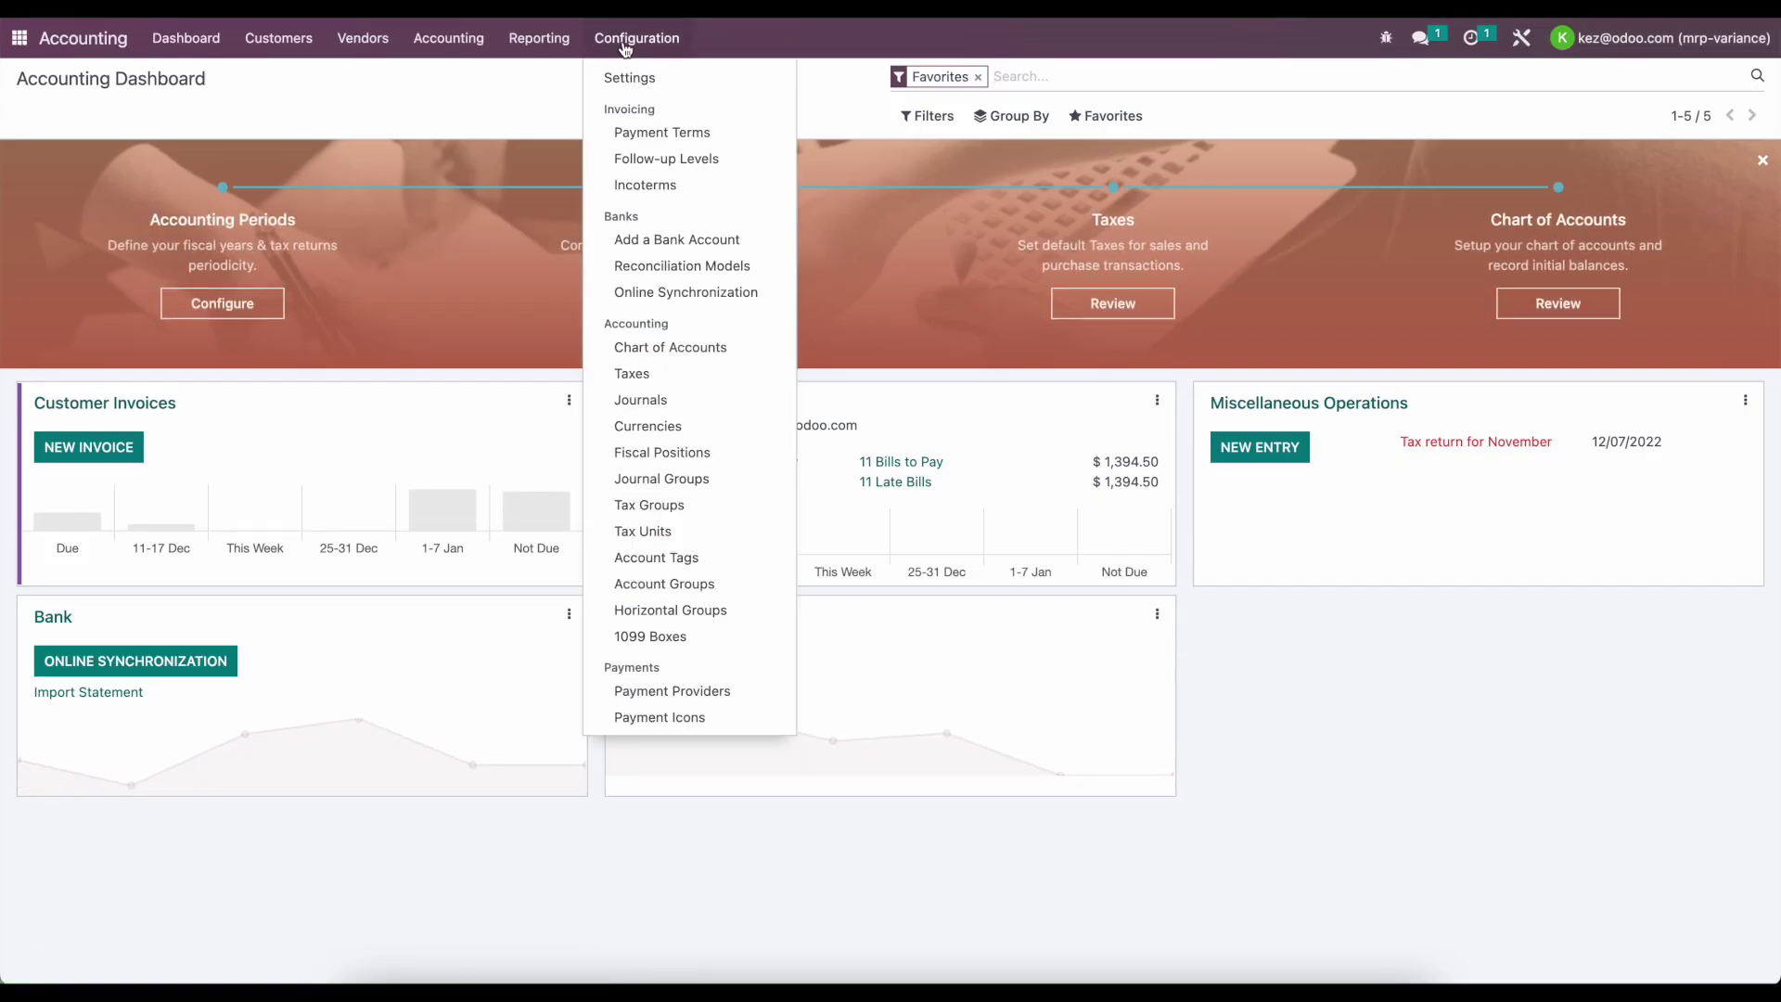
{"action": "left_click", "coordinate": [623, 76]}
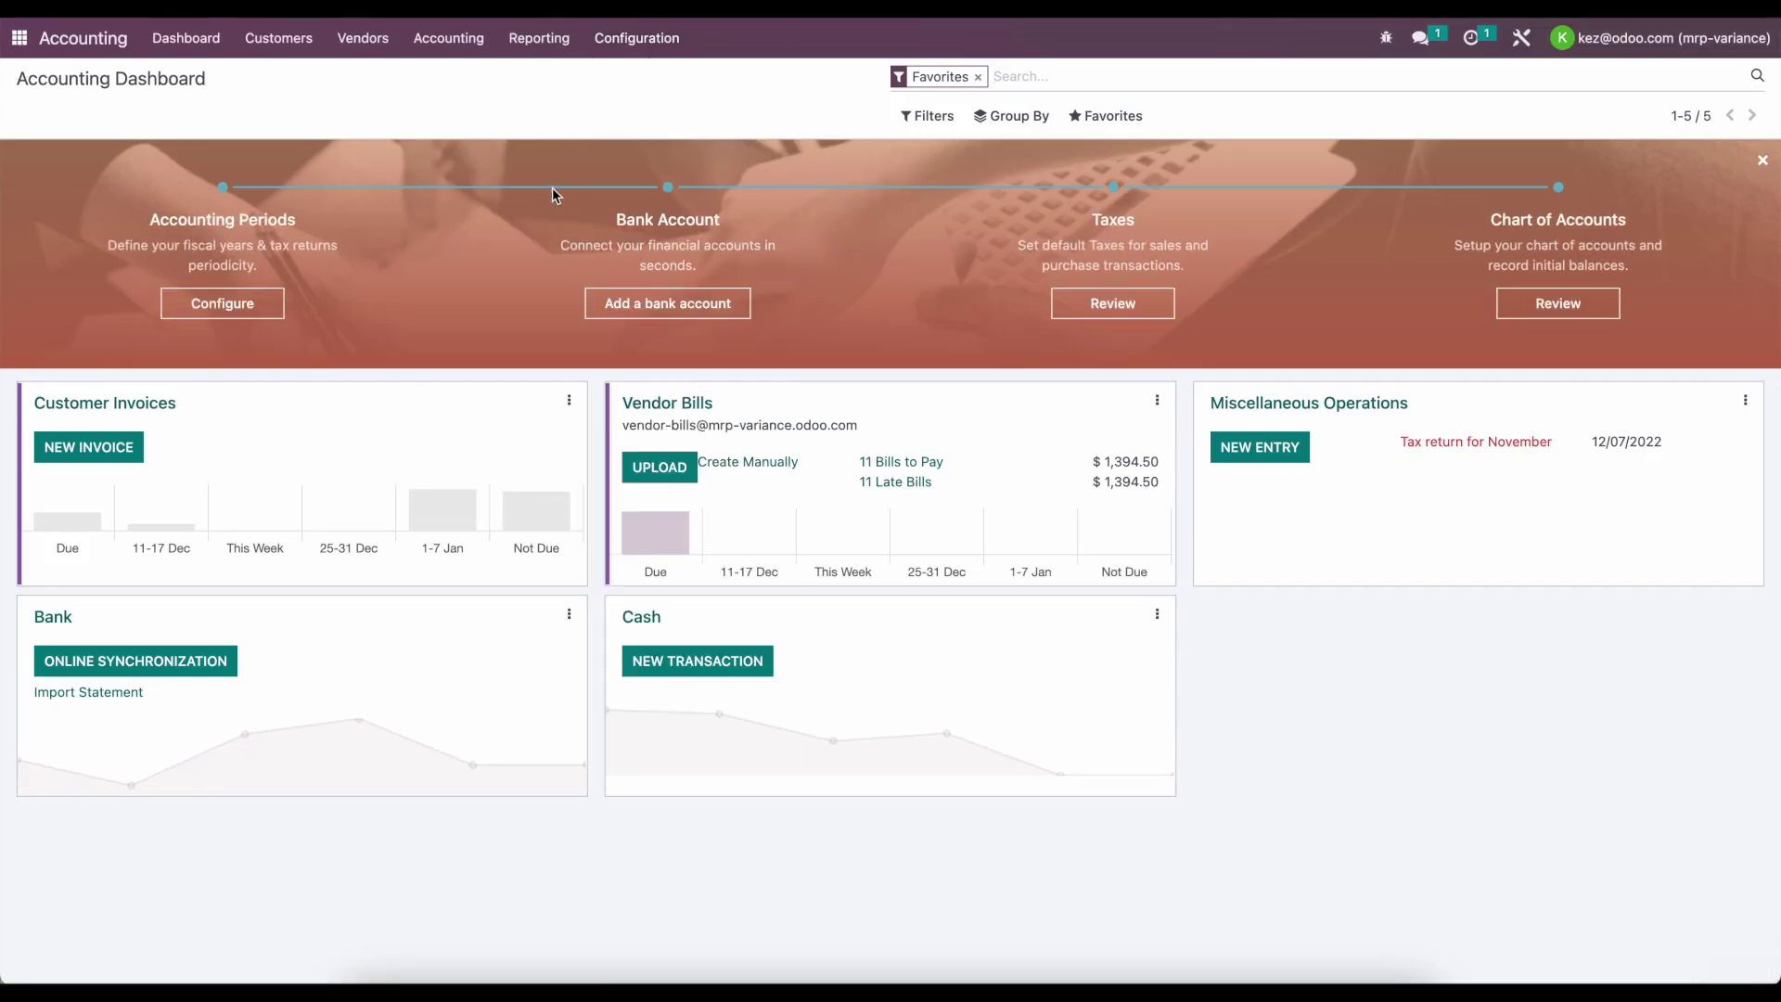
{"action": "scroll", "coordinate": [568, 519], "scroll_direction": "down", "scroll_amount": 15}
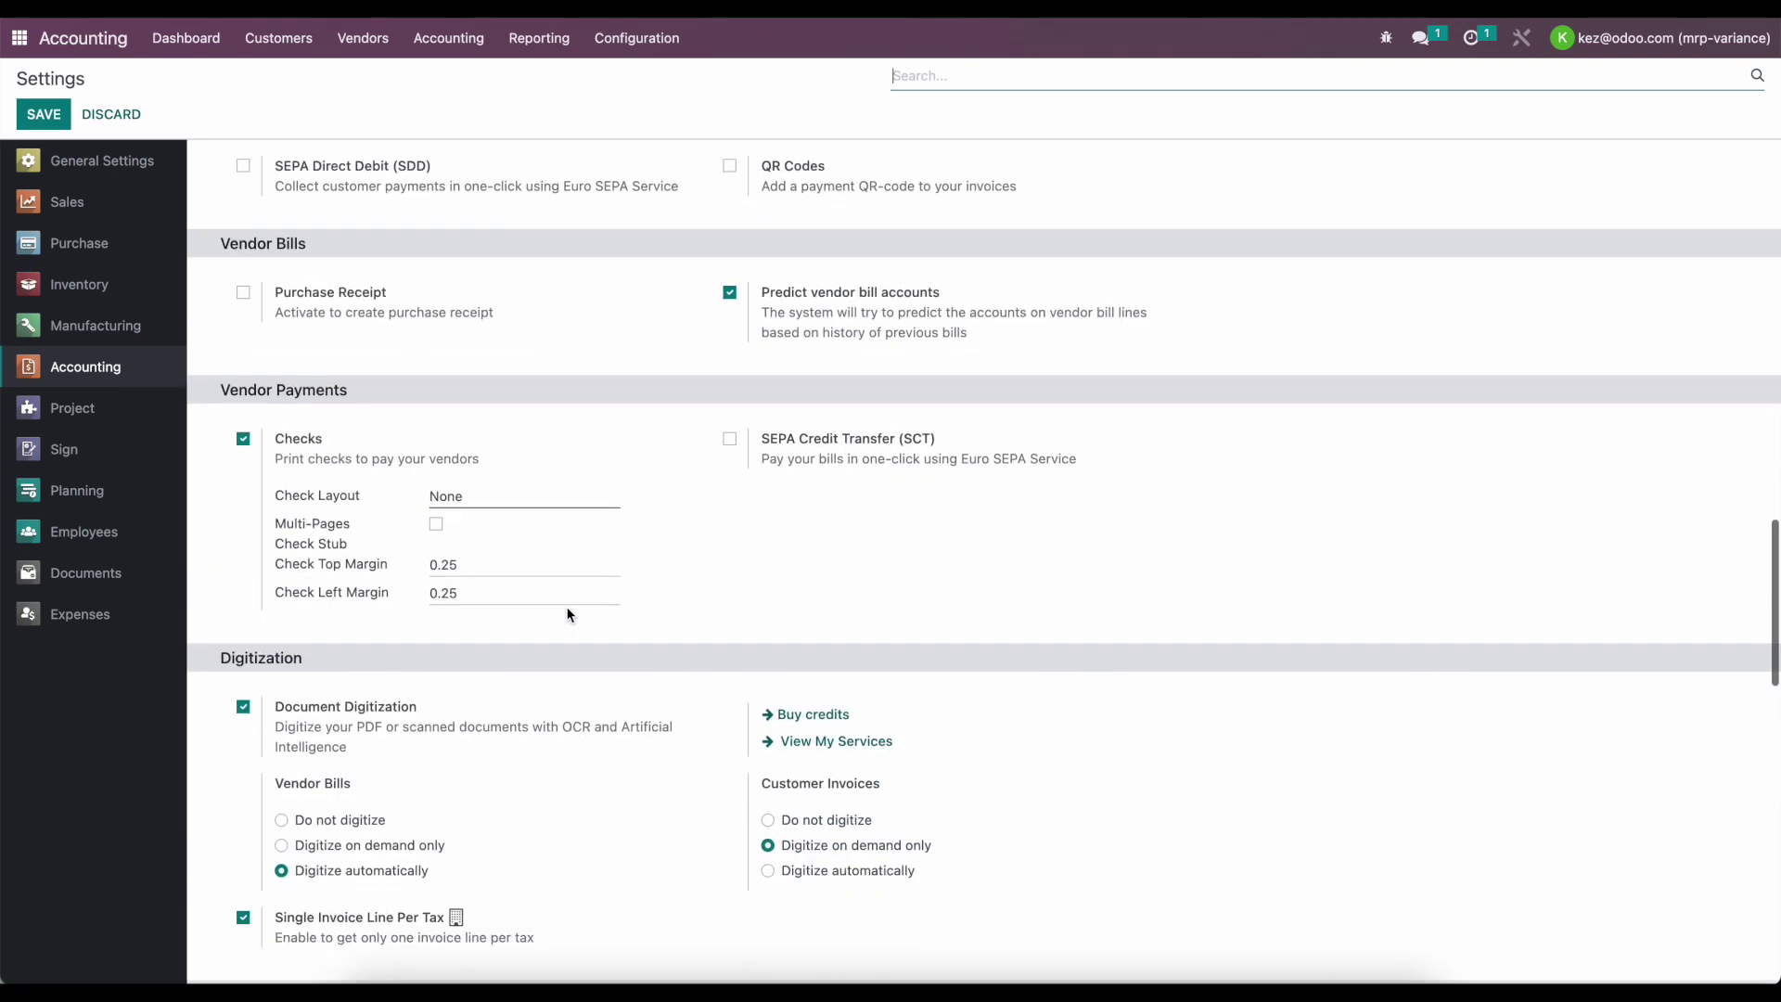
{"action": "scroll", "coordinate": [569, 614], "scroll_direction": "down", "scroll_amount": 14}
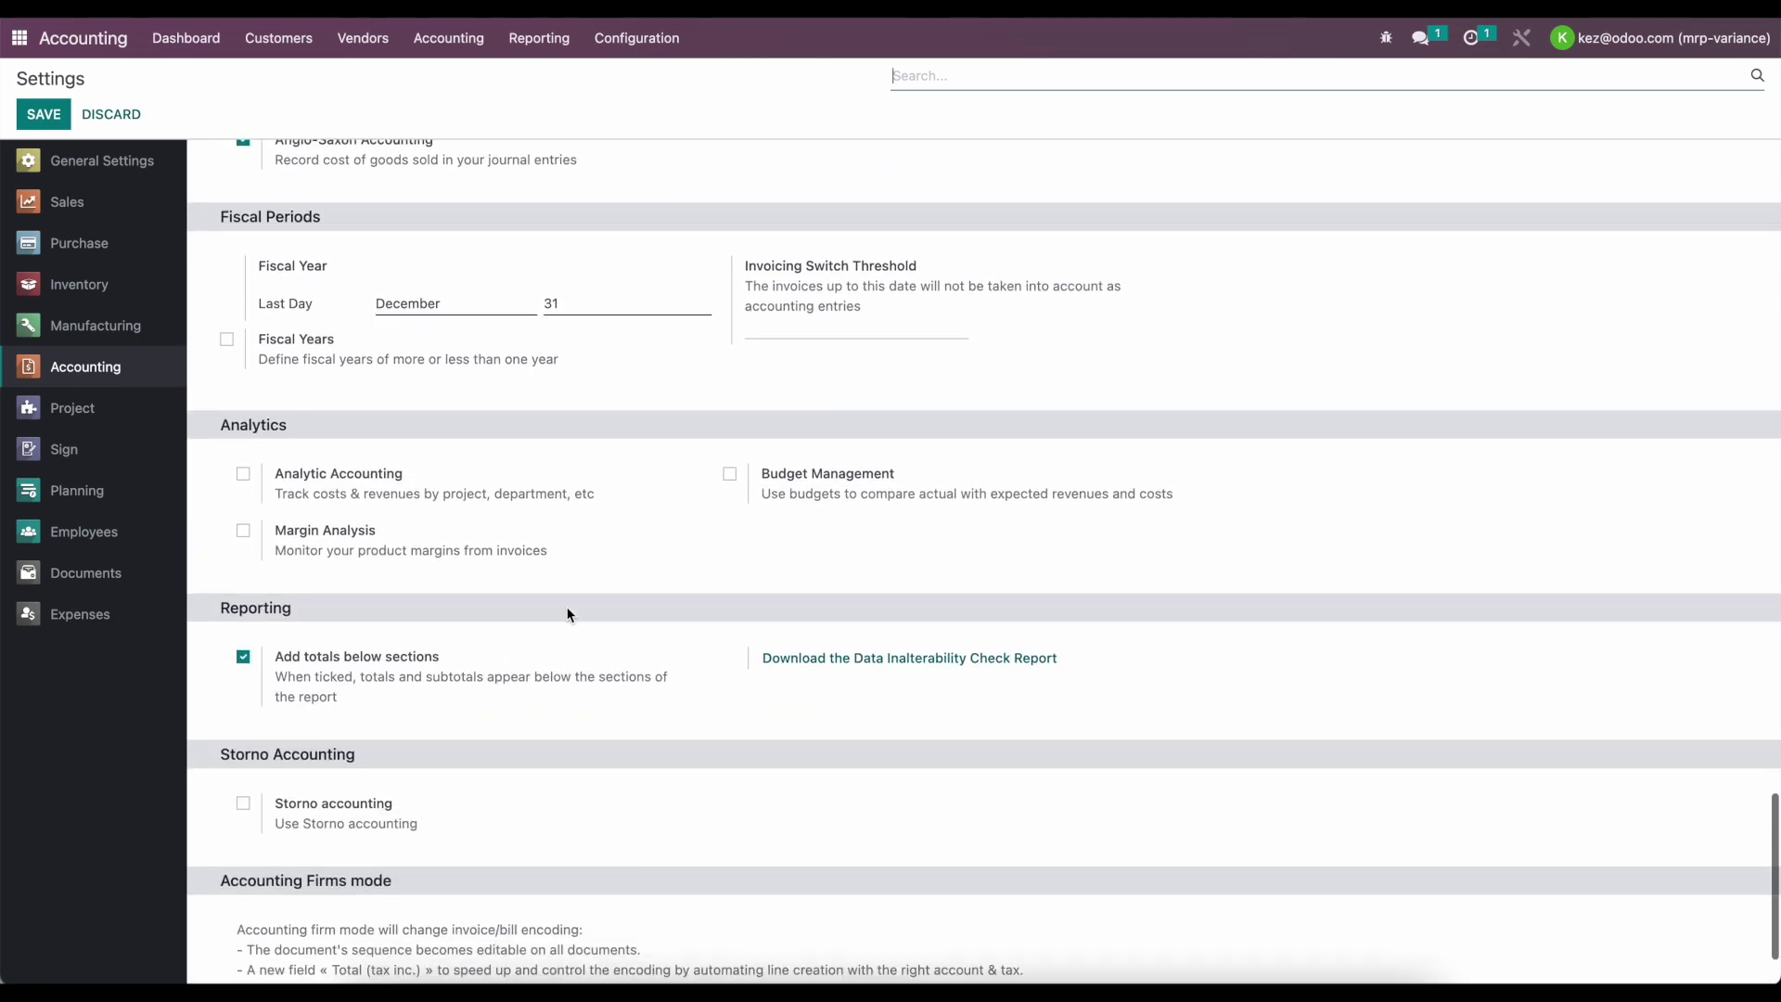
{"action": "scroll", "coordinate": [568, 614], "scroll_direction": "down", "scroll_amount": 1}
{"action": "left_click", "coordinate": [242, 415]}
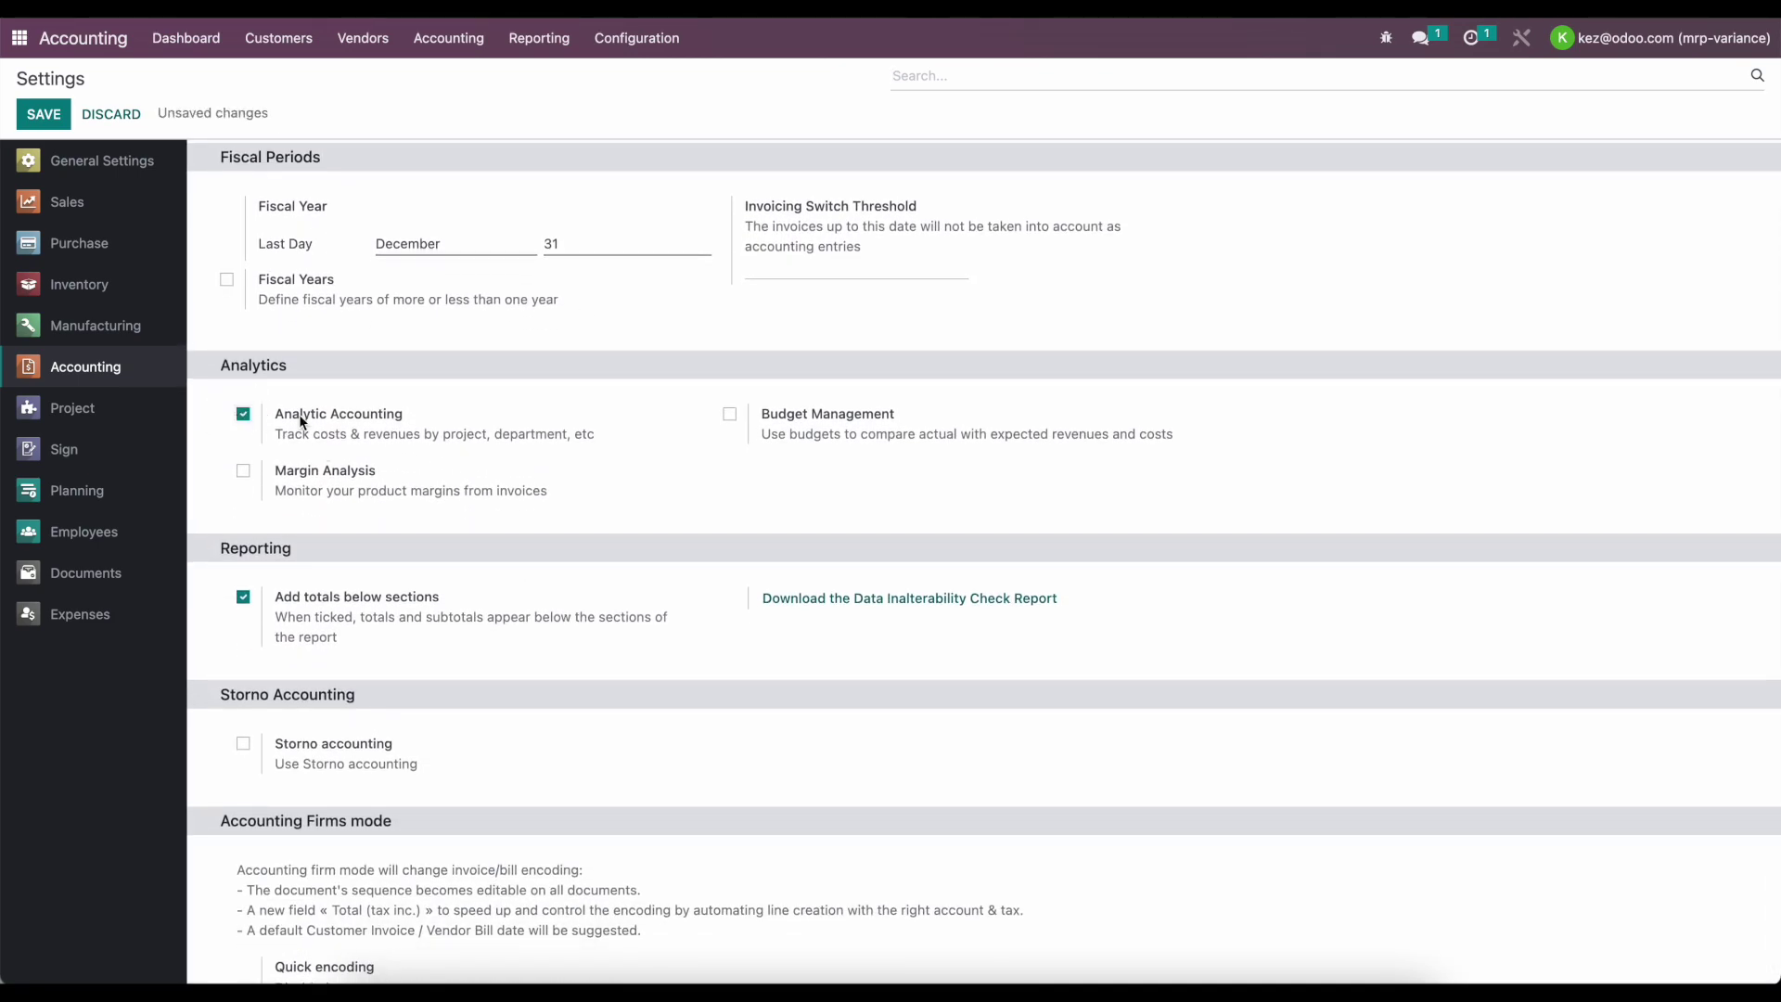
{"action": "left_click", "coordinate": [43, 113]}
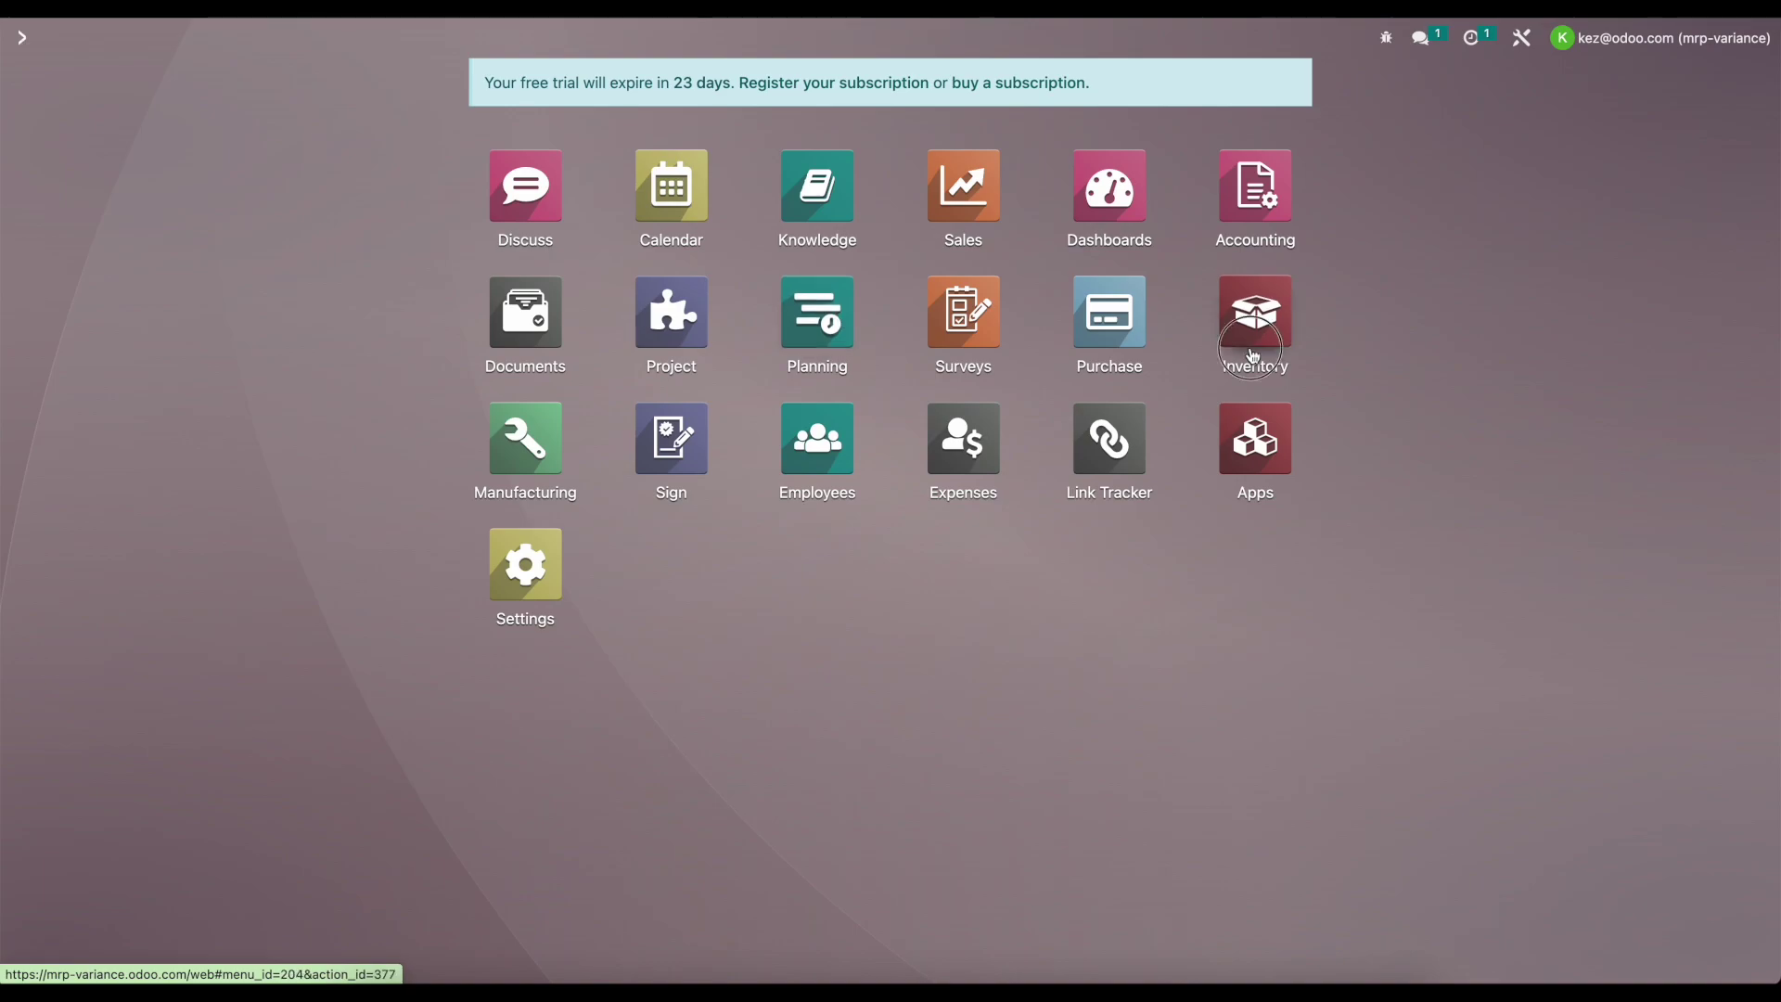
- Remove Purchase Tax 15% and customer Tax 15% from the Re-Invoice Product
{"action": "left_click", "coordinate": [1252, 320]}
{"action": "left_click", "coordinate": [329, 84]}
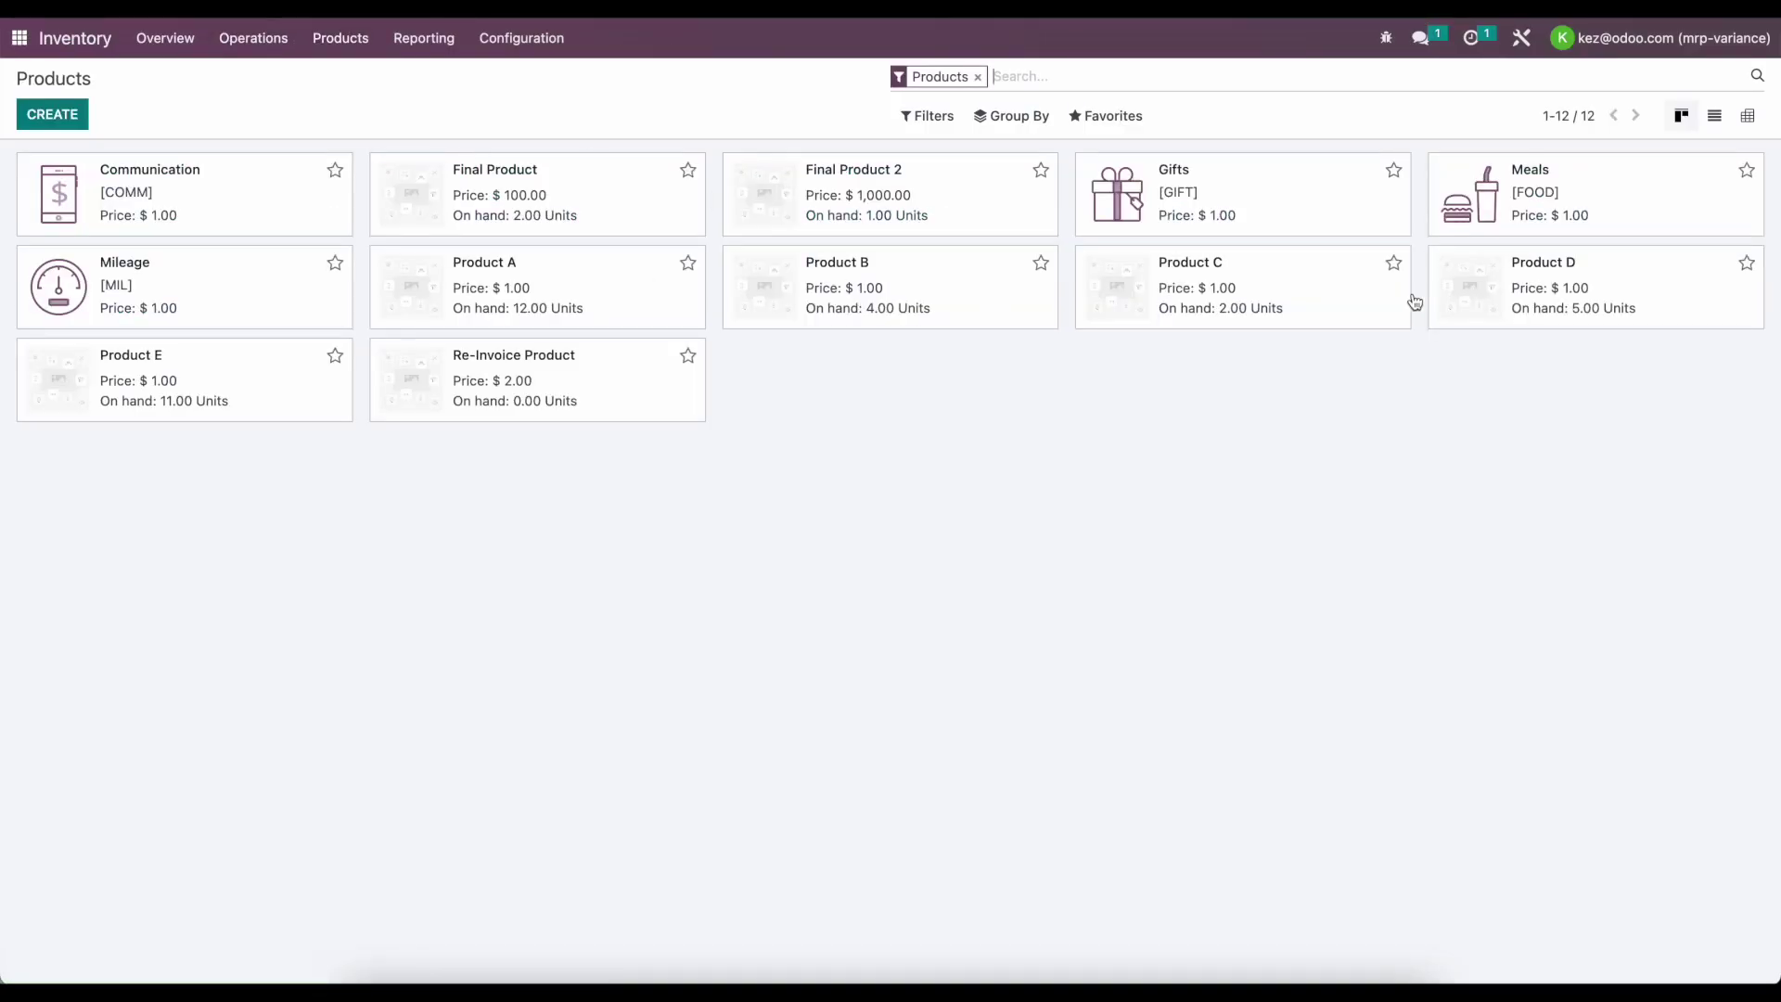
{"action": "left_click", "coordinate": [639, 388]}
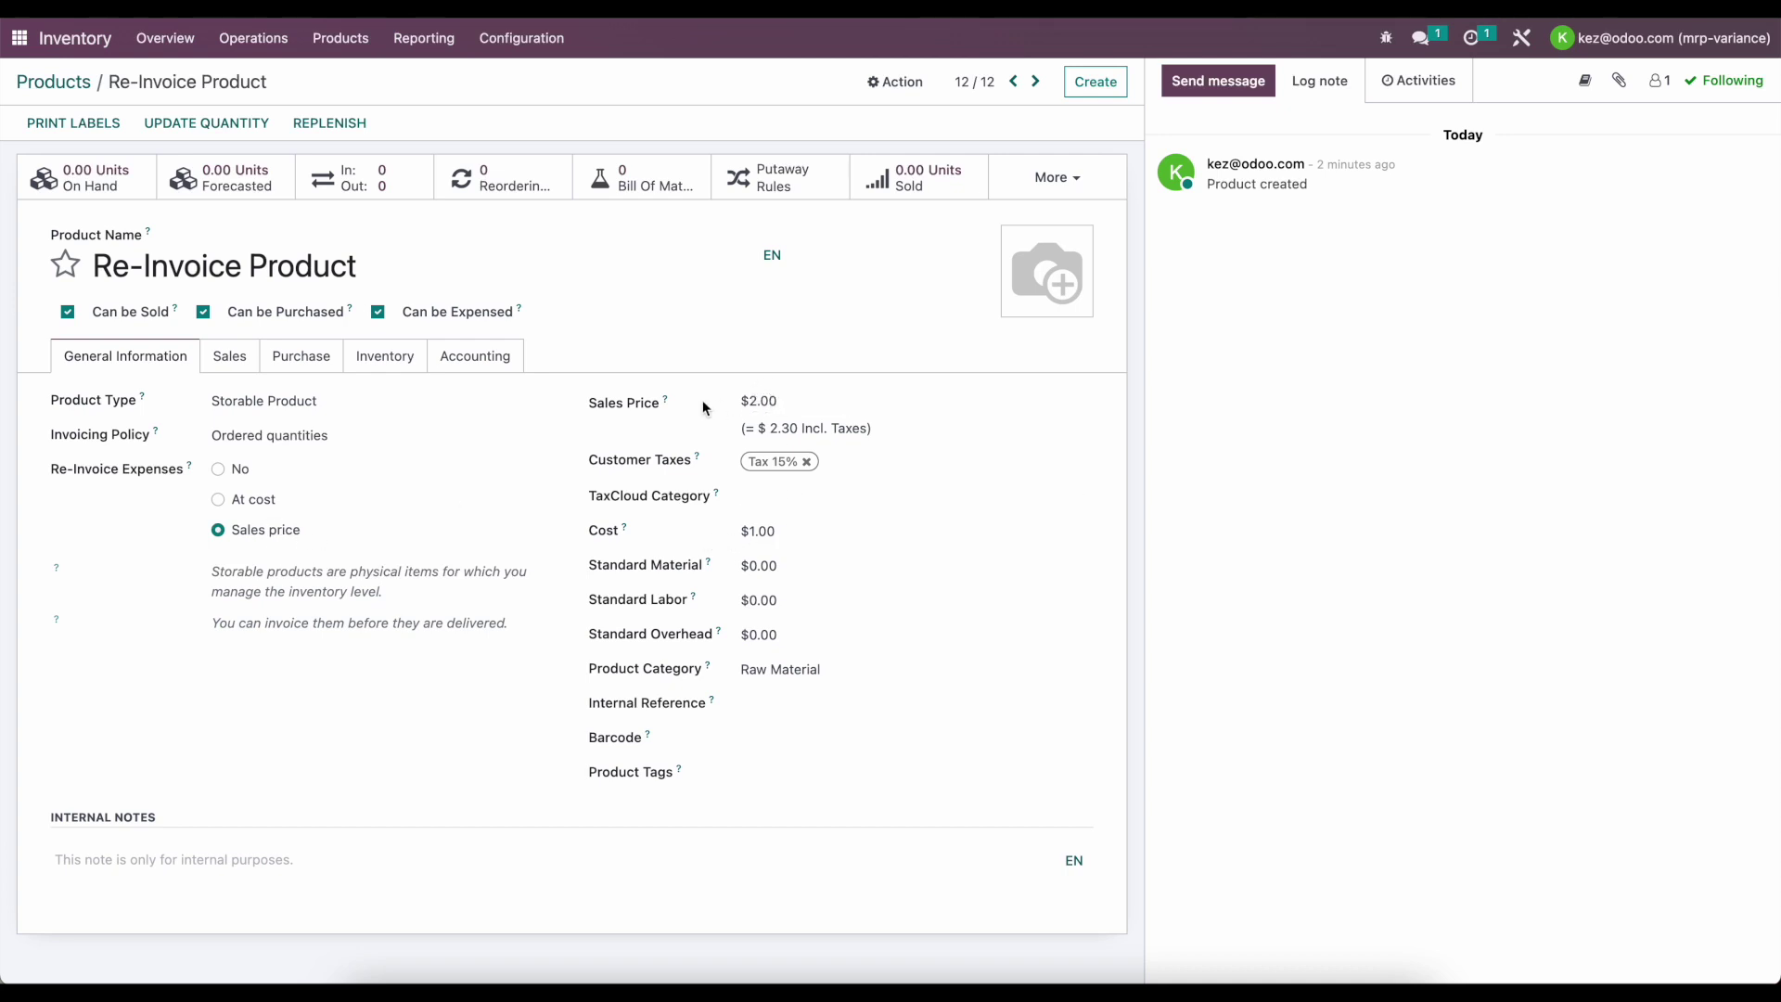
{"action": "left_click", "coordinate": [301, 364]}
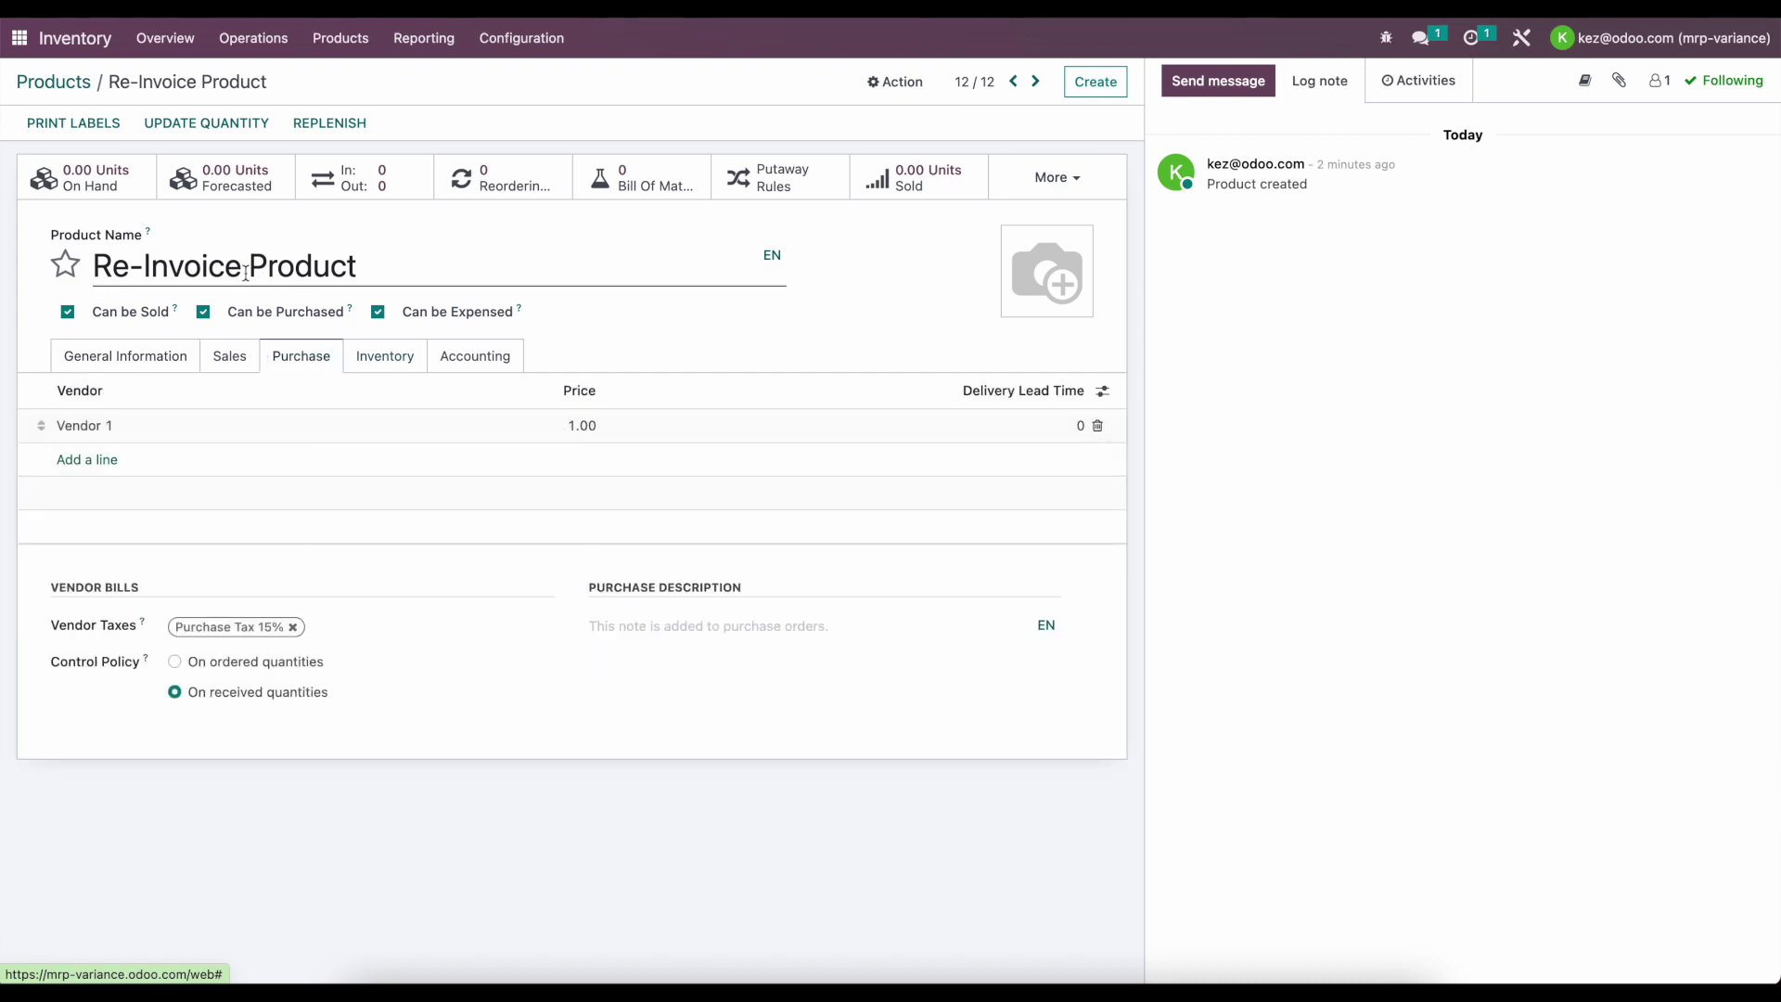
{"action": "left_click", "coordinate": [292, 627]}
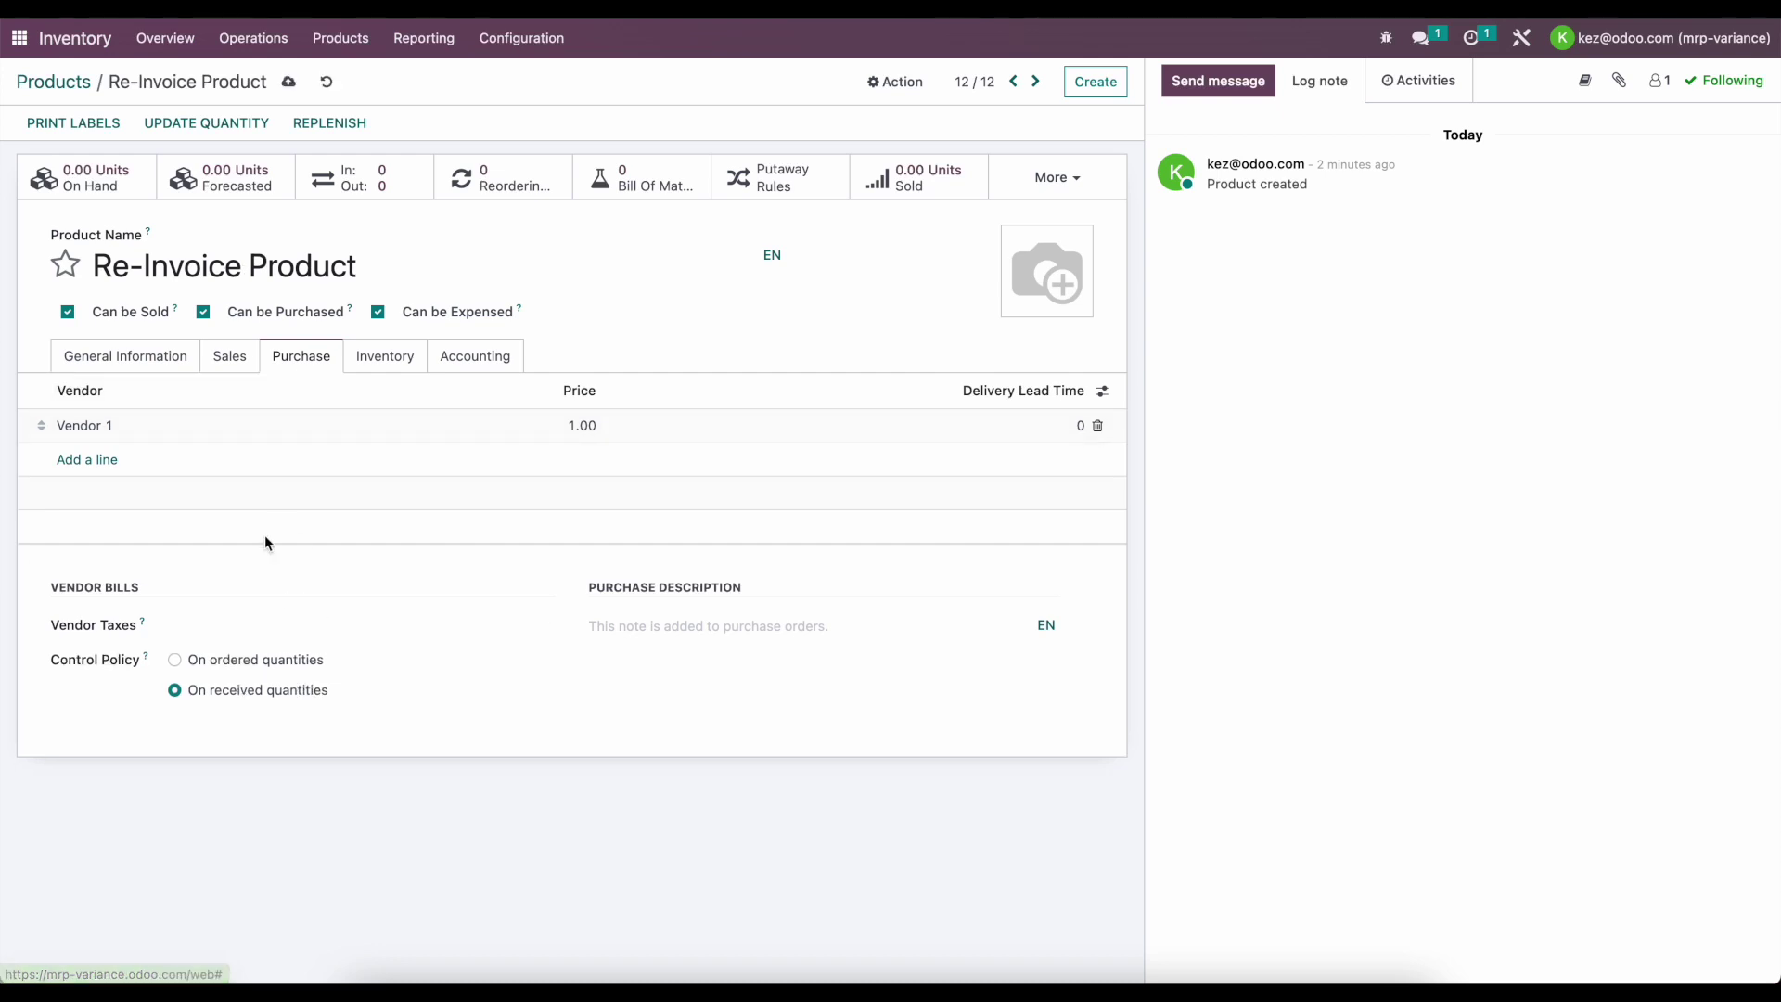
{"action": "left_click", "coordinate": [130, 362]}
{"action": "left_click", "coordinate": [810, 461]}
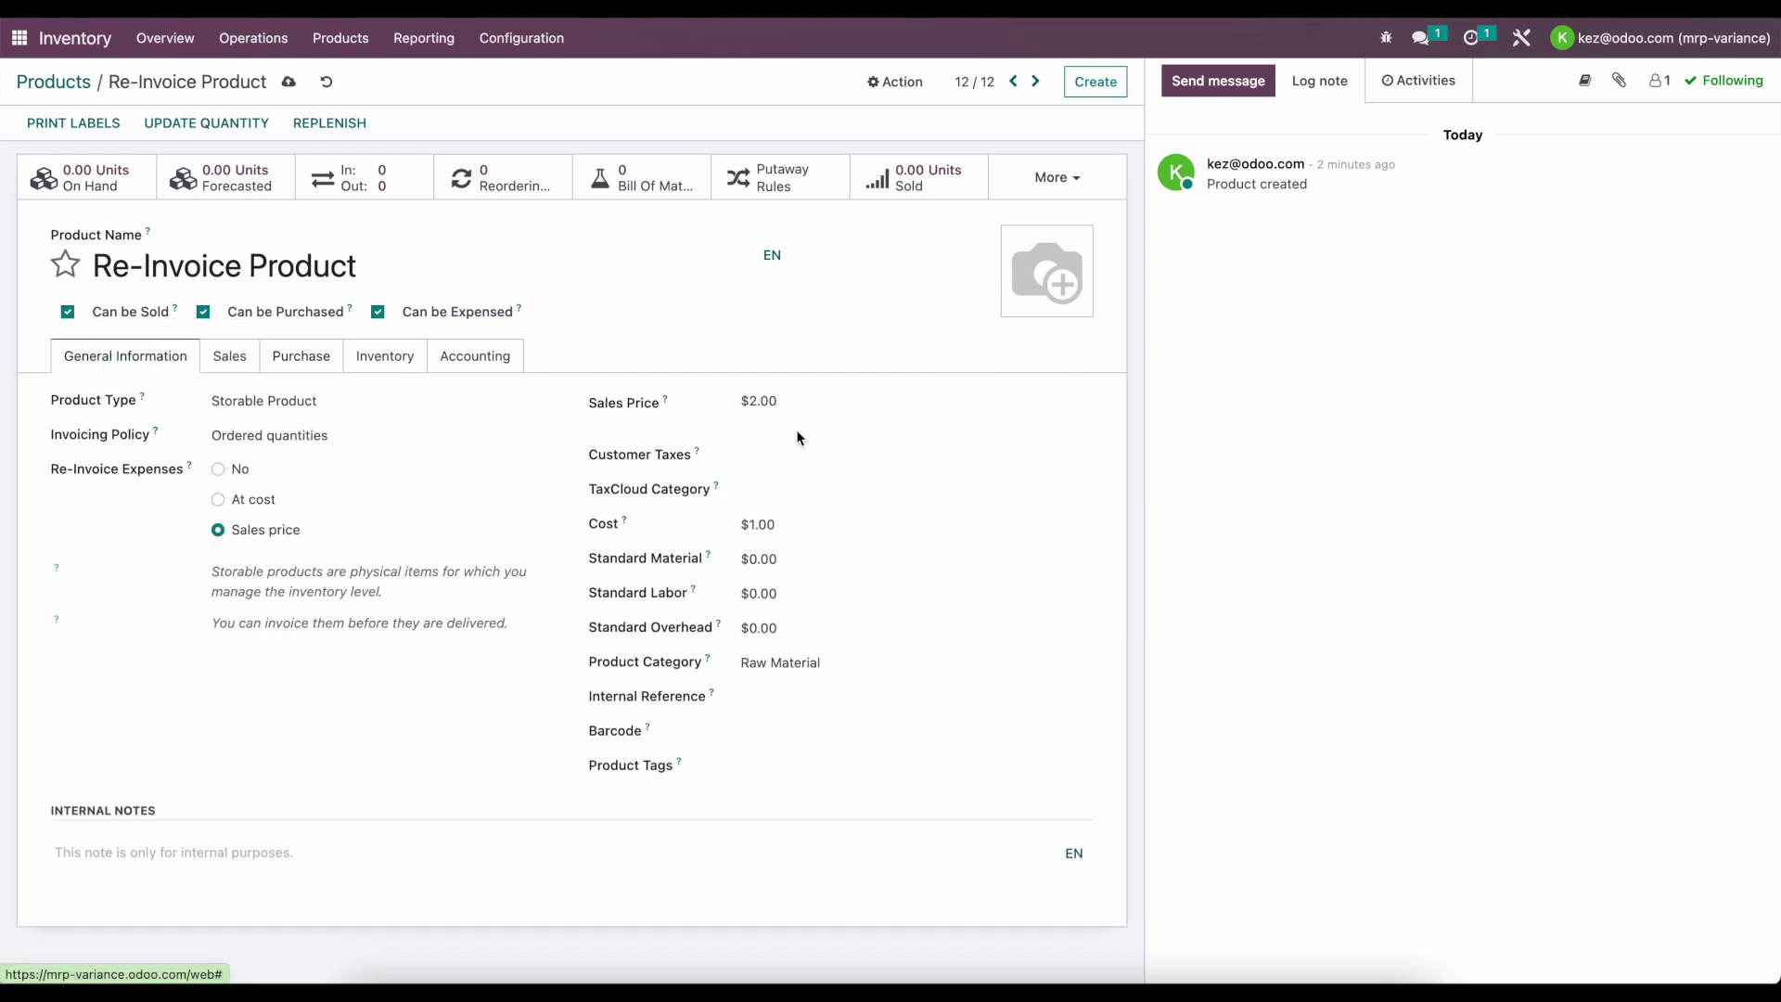
- Start a new Sales quotation for newly created Customer 1 with a Product A line
{"action": "left_click", "coordinate": [19, 38]}
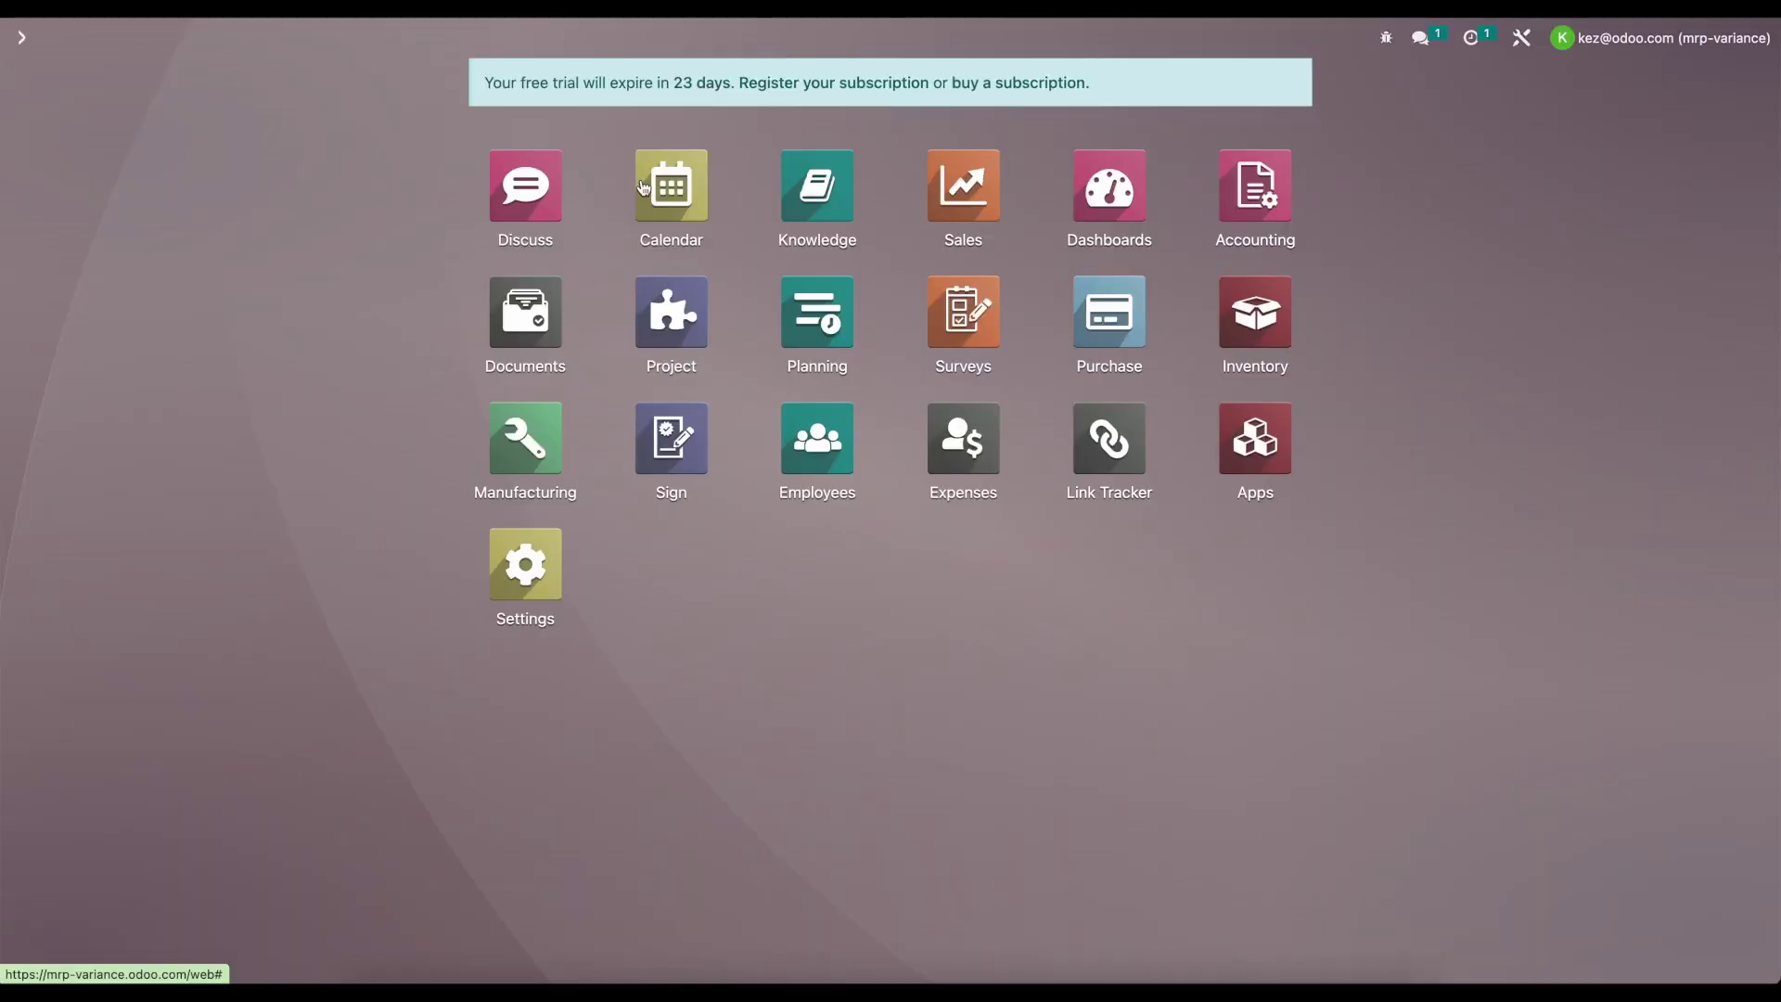
{"action": "left_click", "coordinate": [950, 209]}
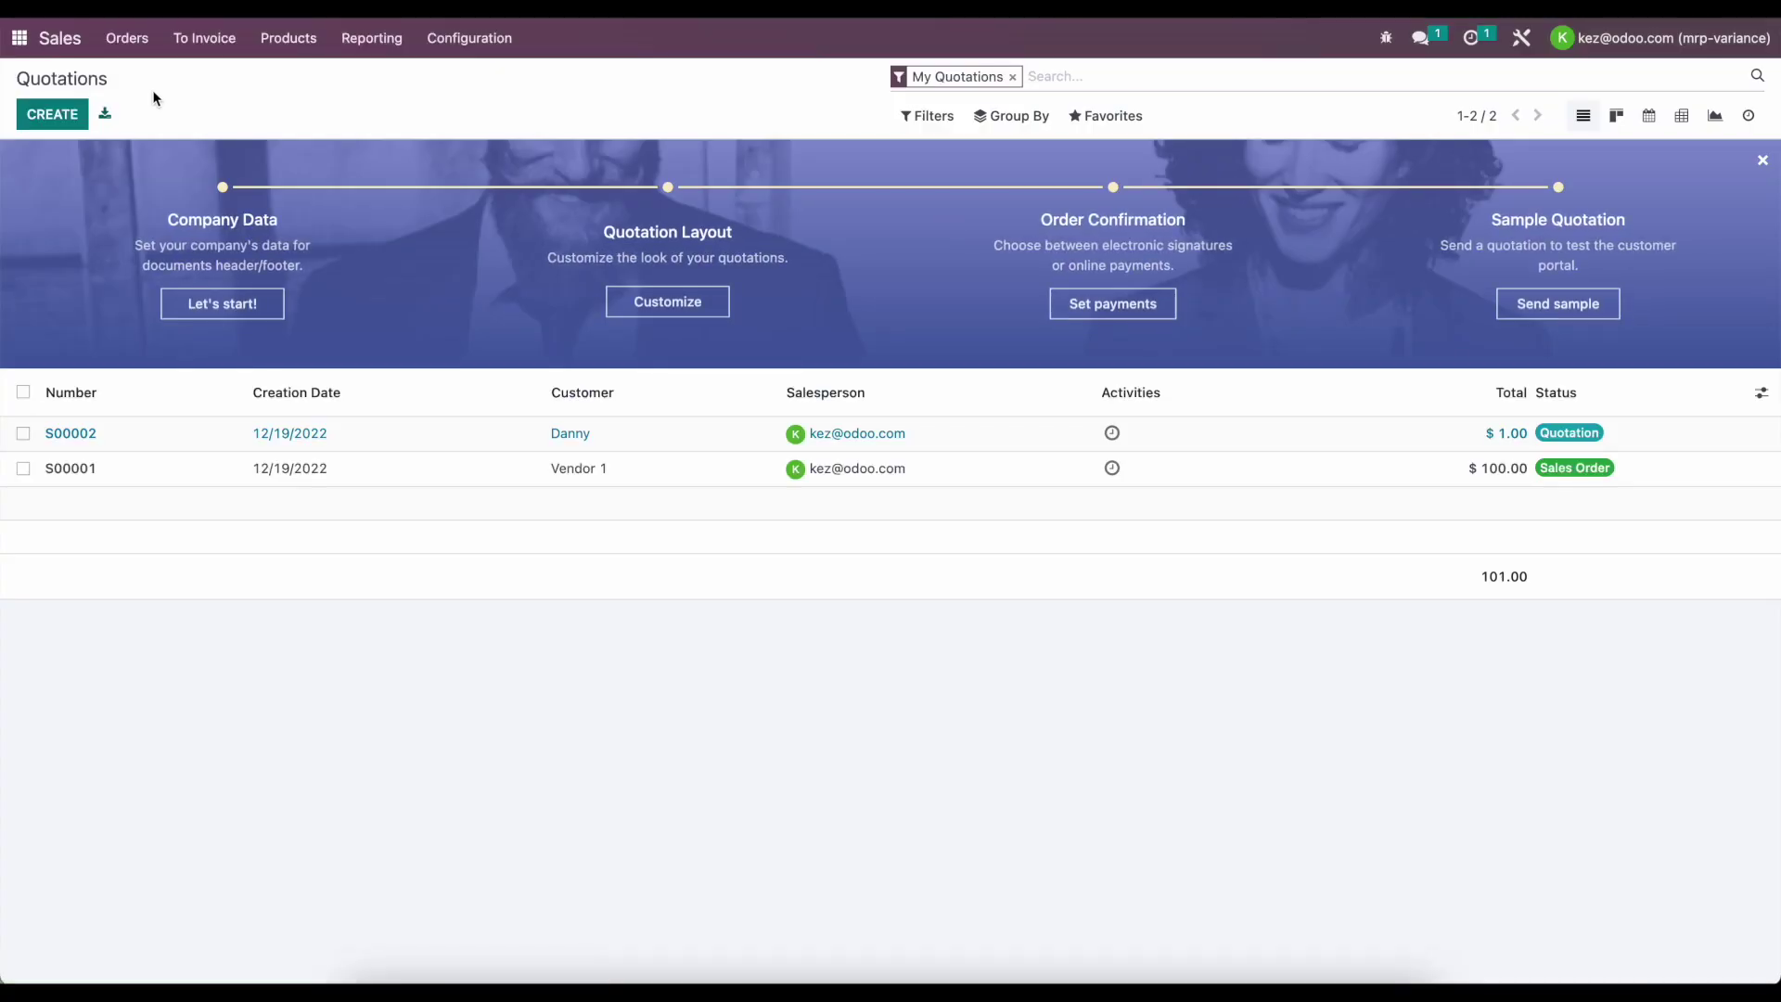
{"action": "left_click", "coordinate": [52, 114]}
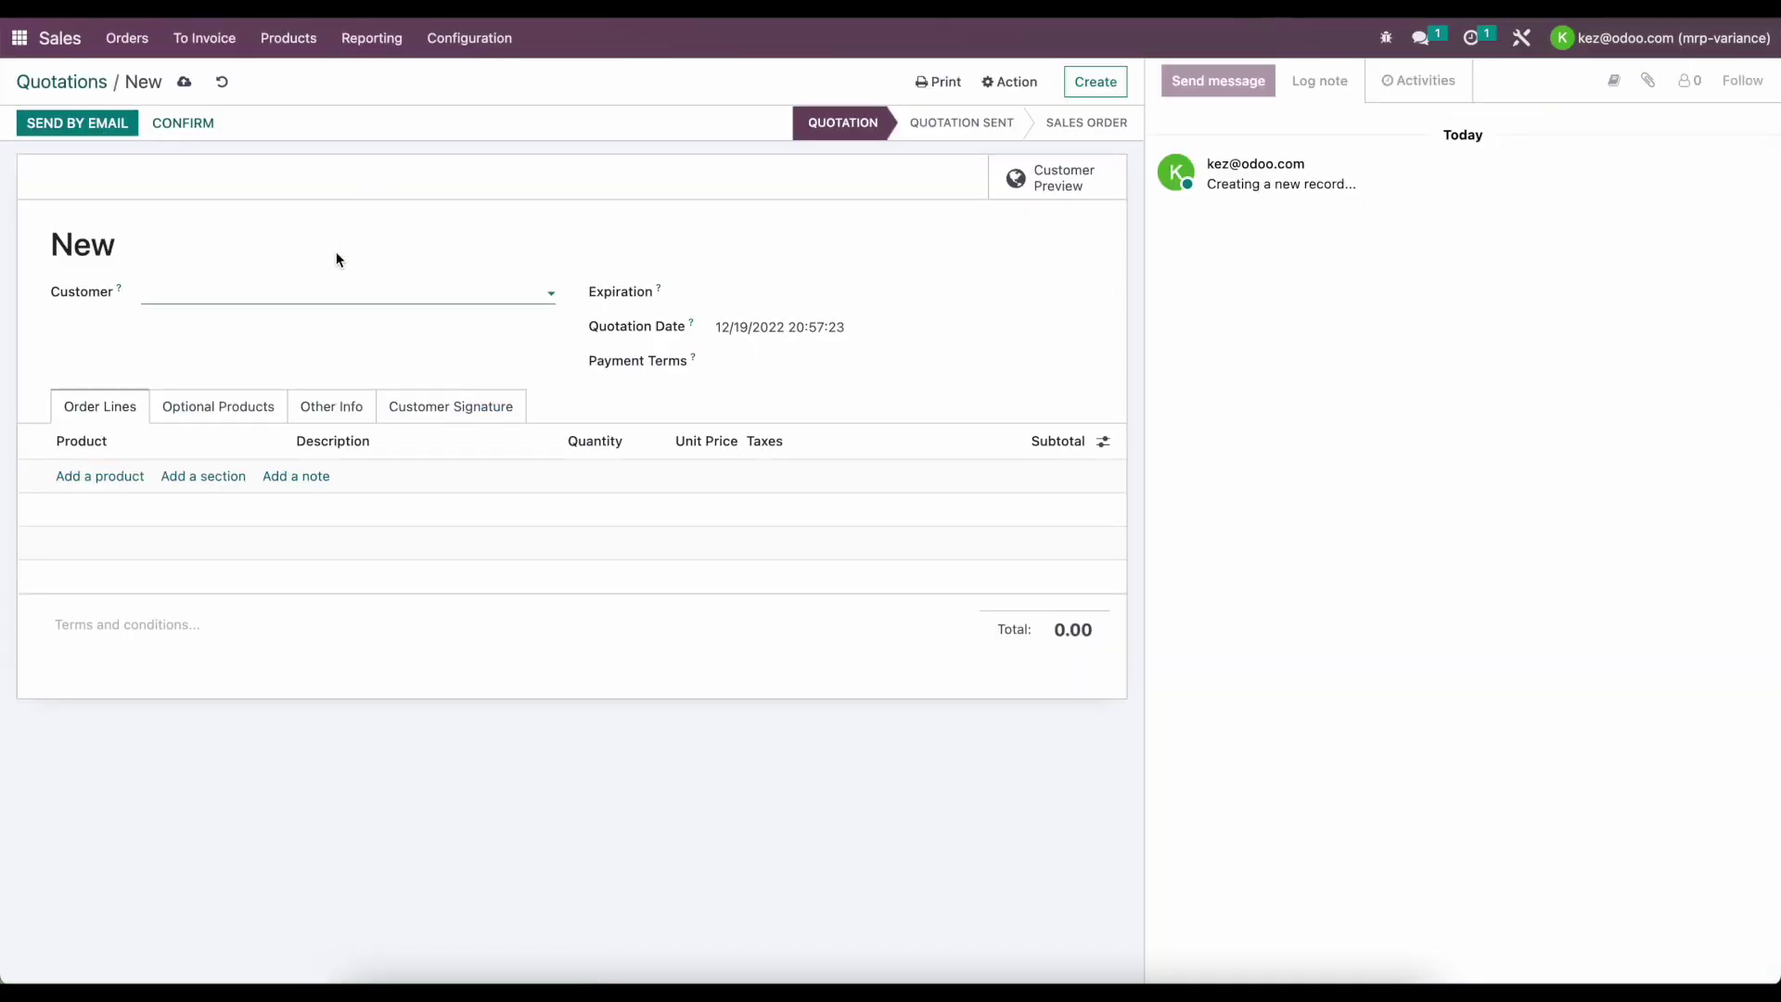
{"action": "type", "text": "Customer 1"}
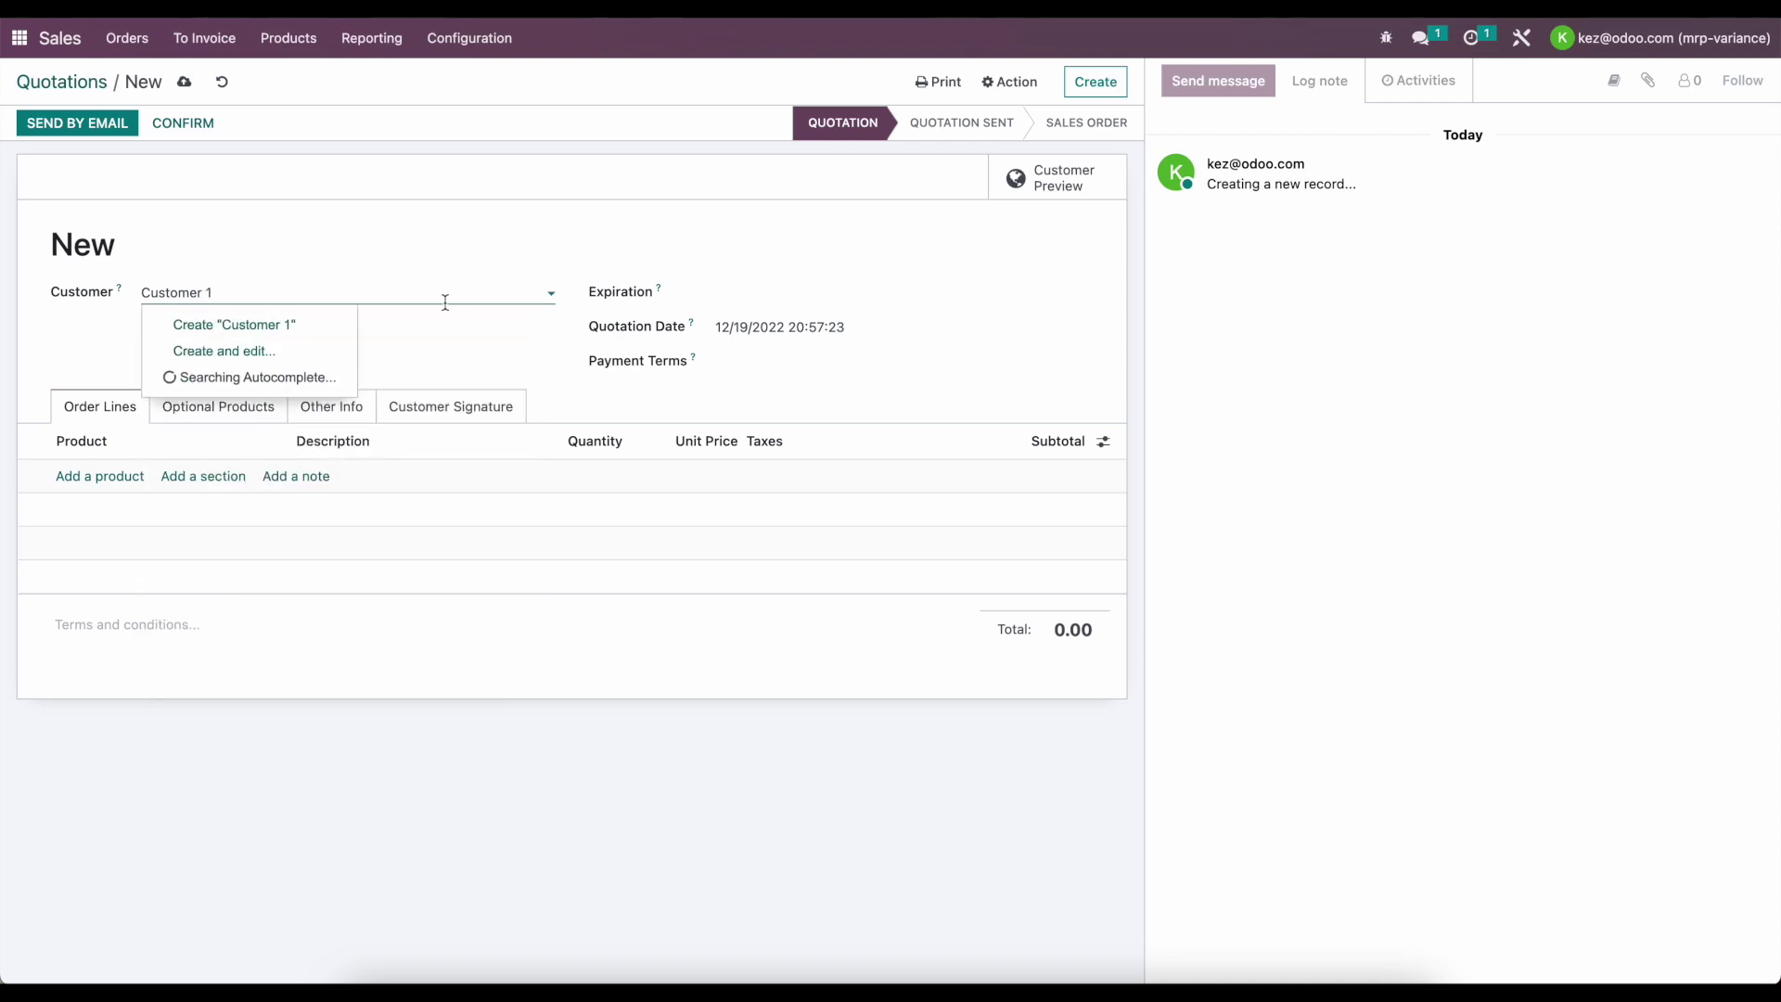
{"action": "left_click", "coordinate": [343, 324]}
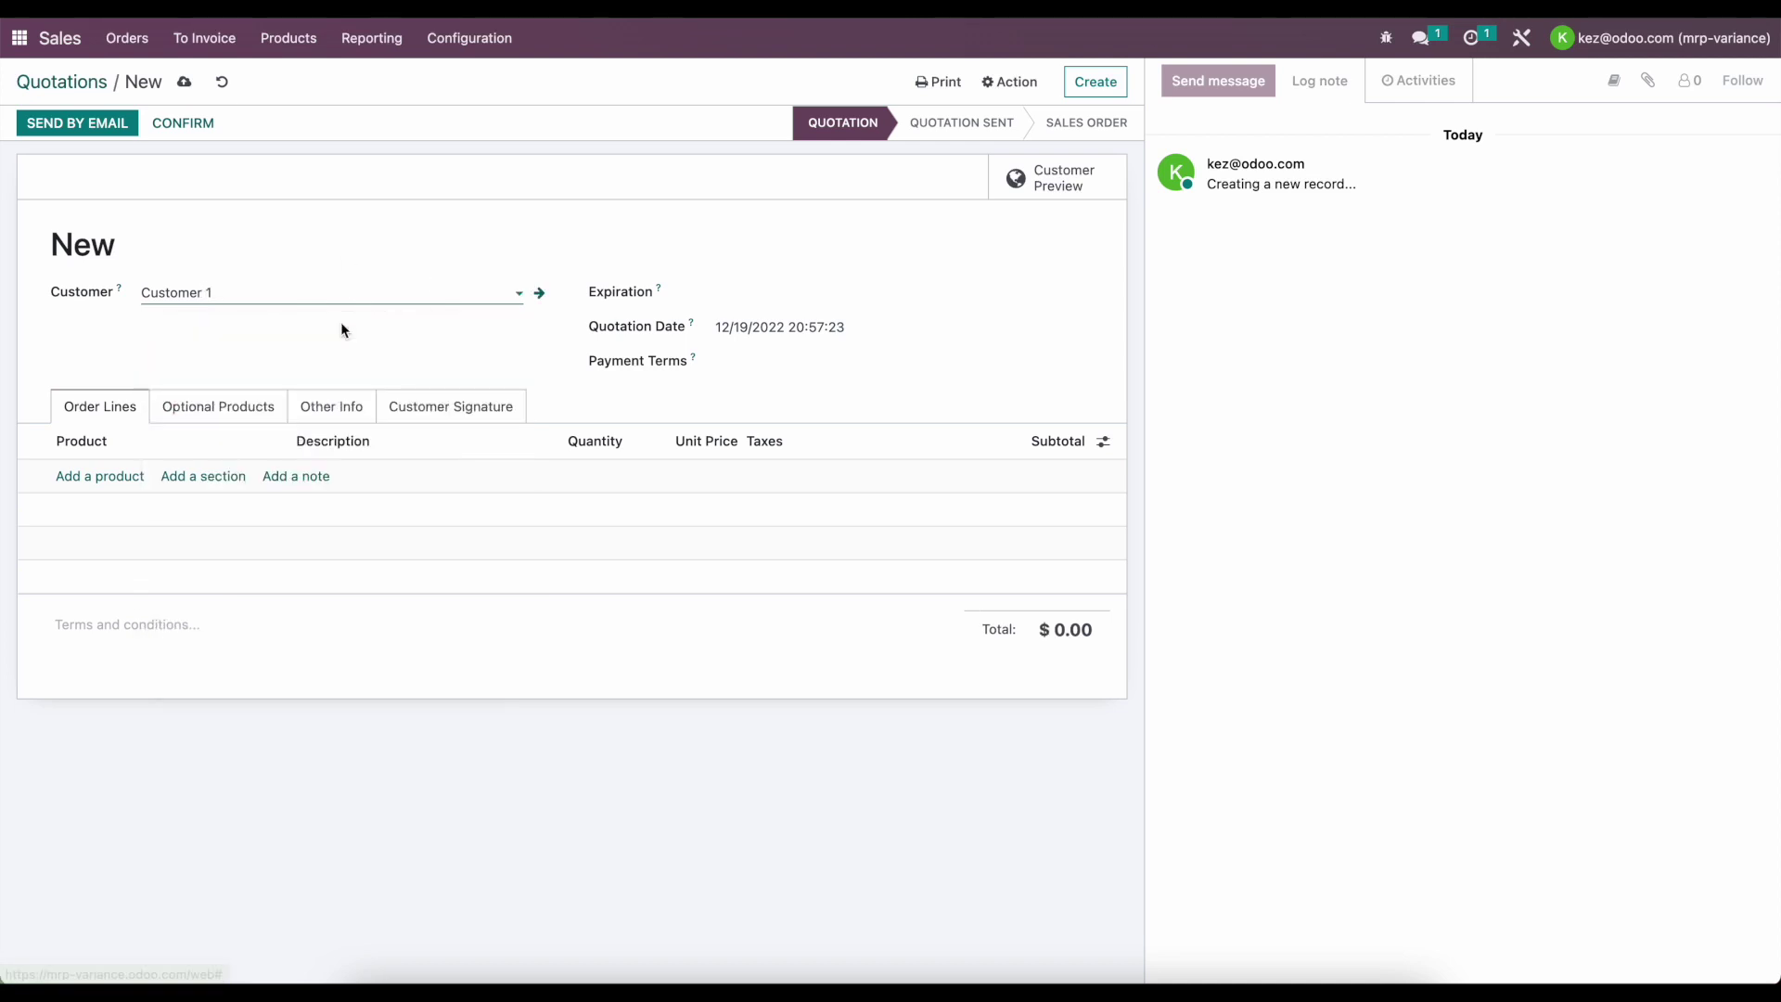
{"action": "left_click", "coordinate": [103, 475]}
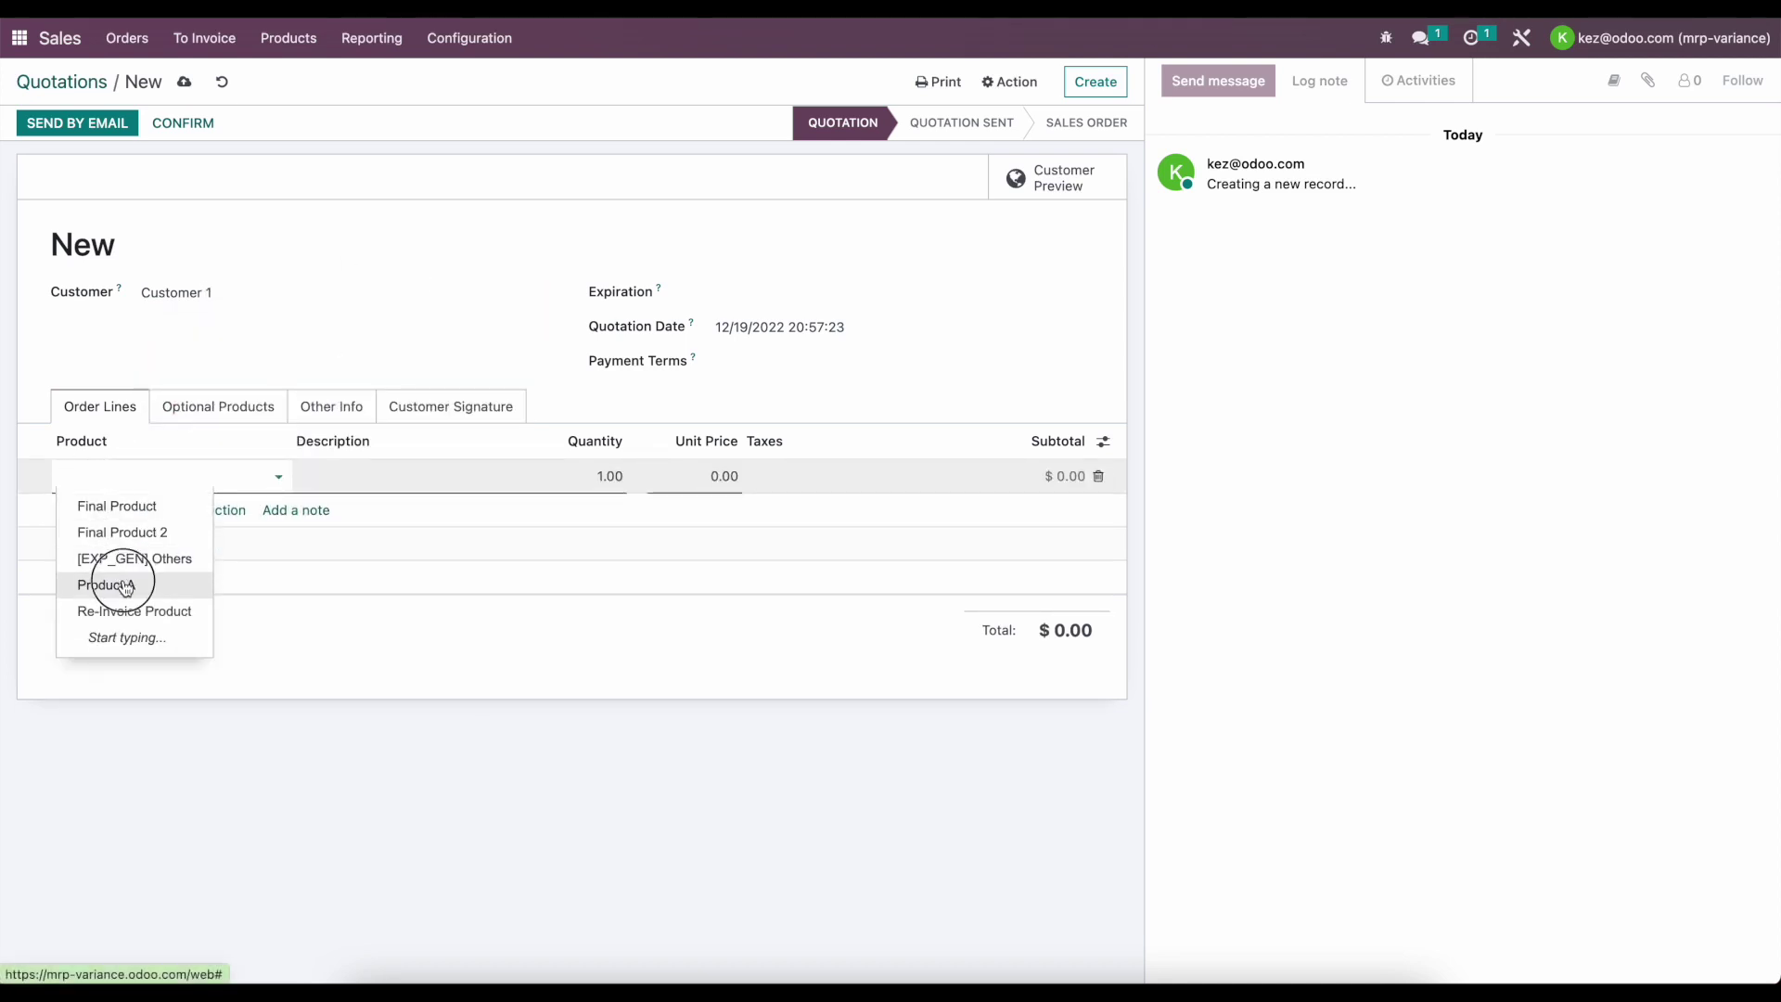
{"action": "left_click", "coordinate": [106, 584]}
- Create analytic account 'Test' on the Default plan for the quotation and save it
{"action": "left_click", "coordinate": [339, 406]}
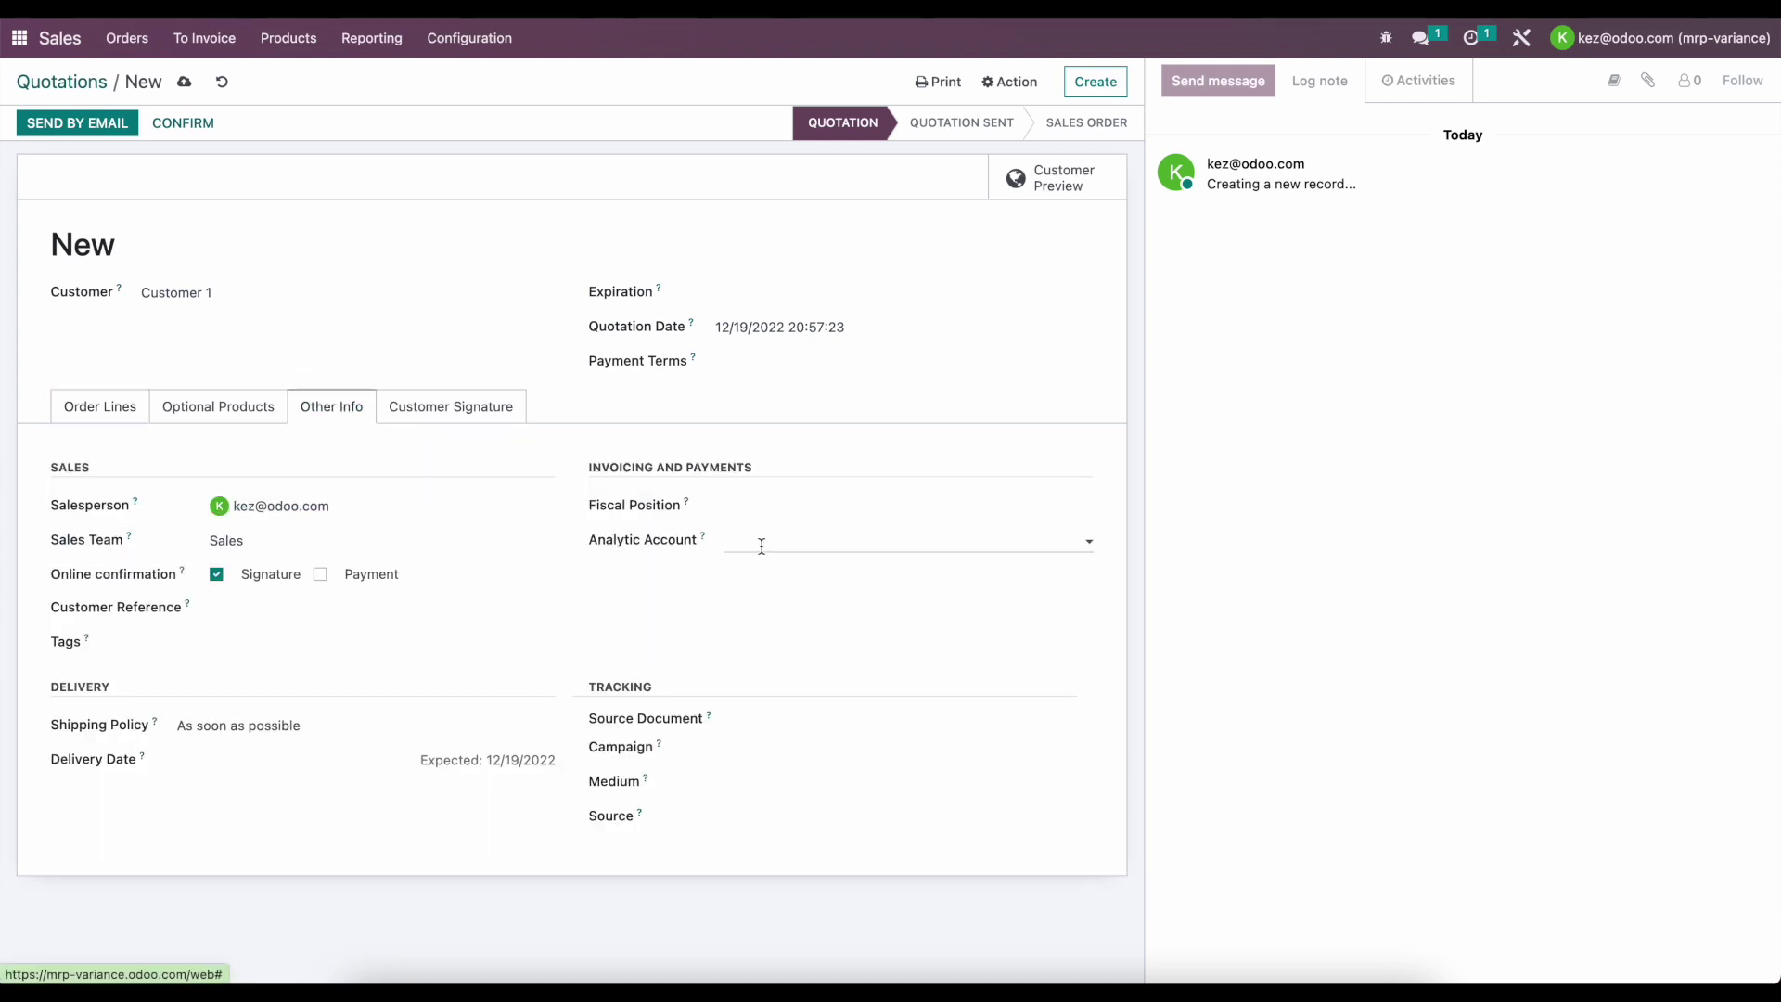
{"action": "left_click", "coordinate": [762, 547]}
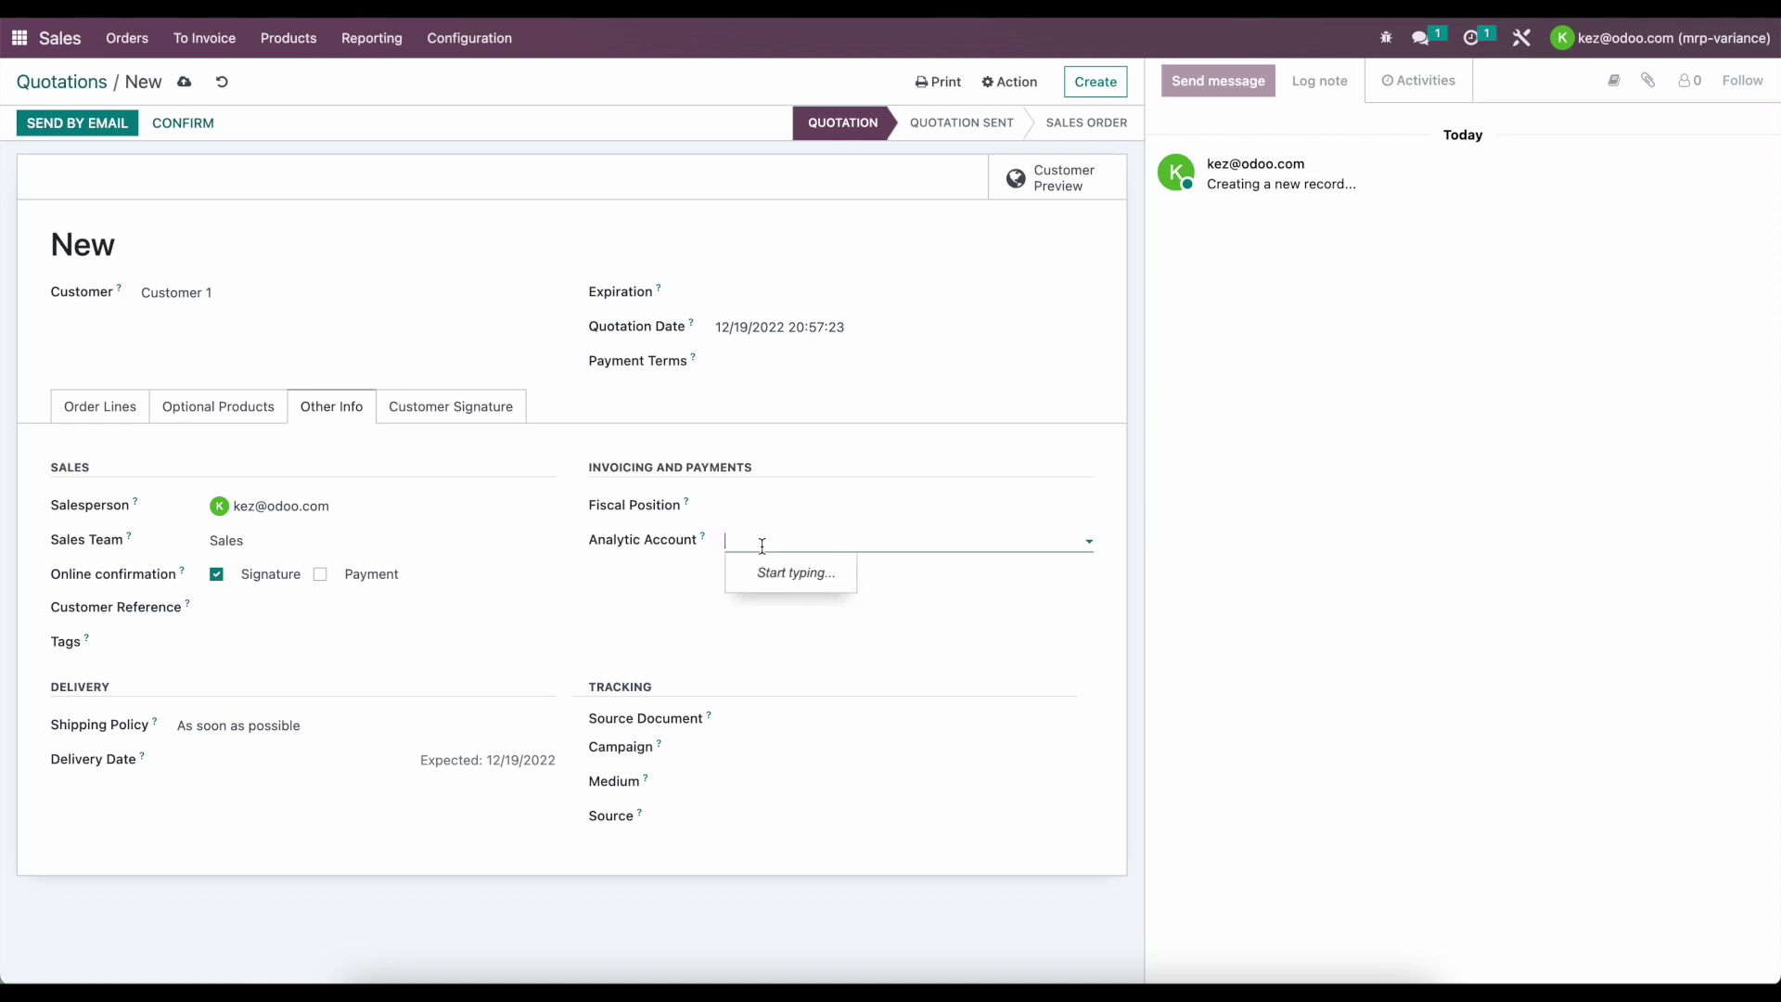
{"action": "type", "text": "Test"}
{"action": "left_click", "coordinate": [807, 597]}
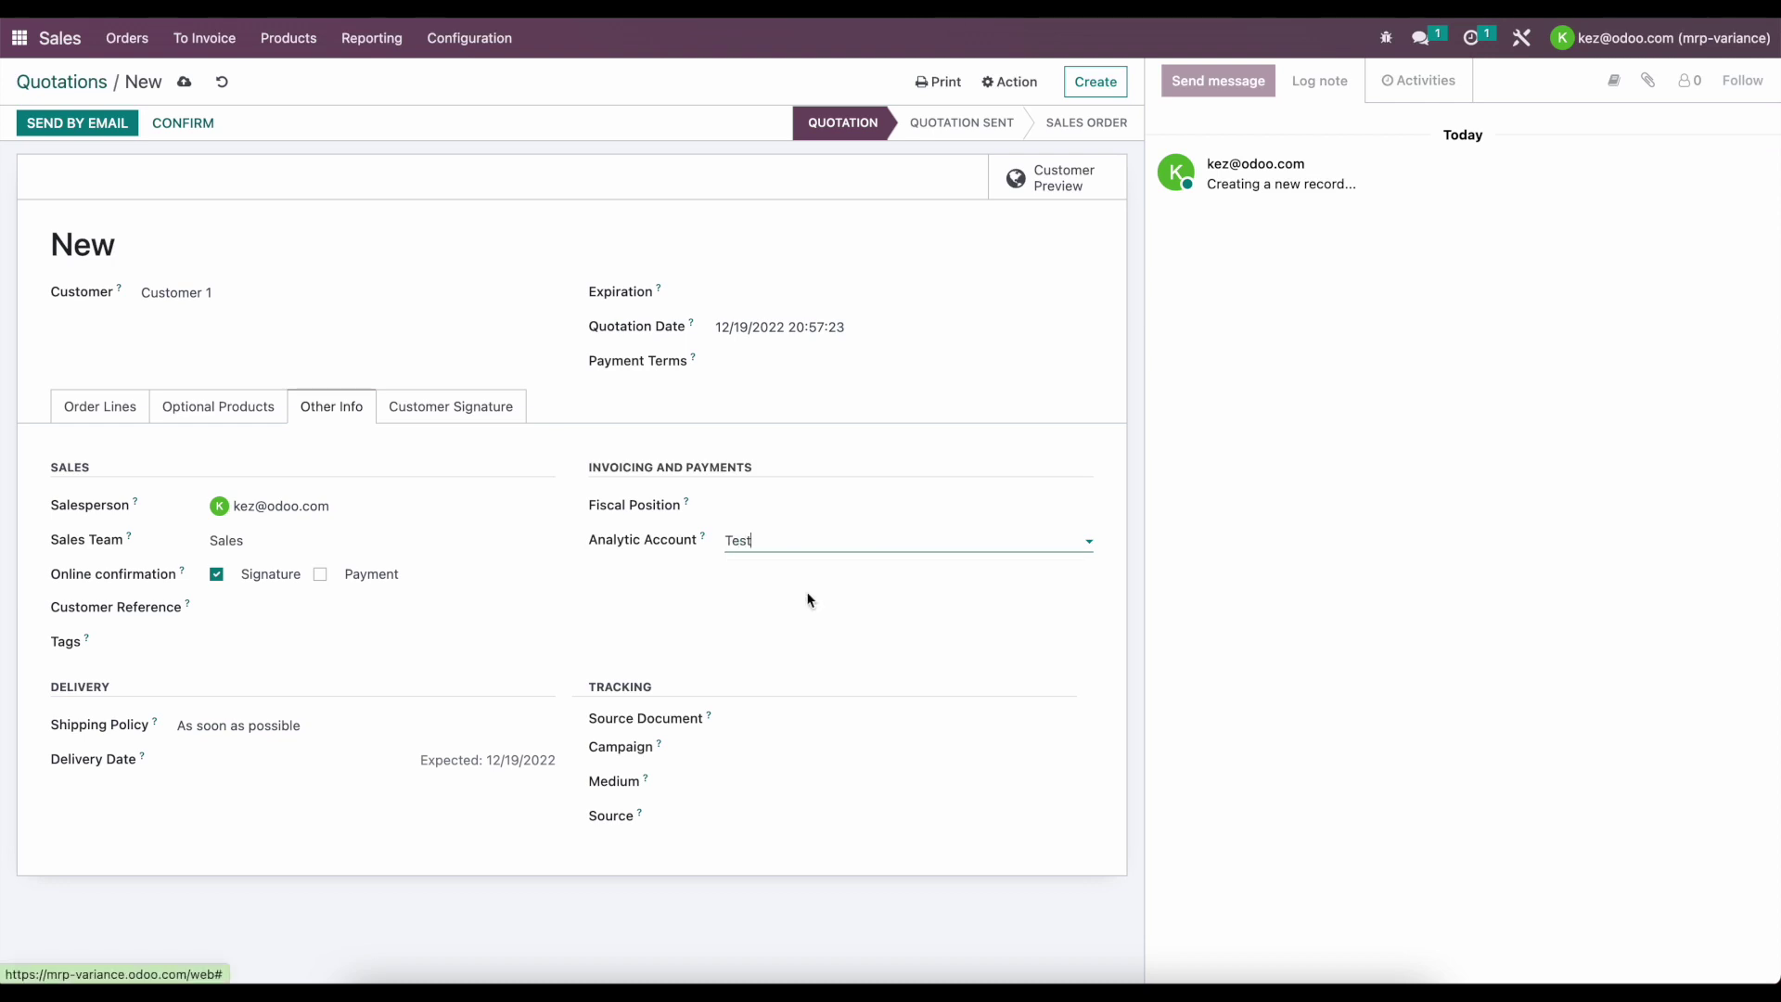
{"action": "left_click", "coordinate": [997, 252]}
{"action": "left_click", "coordinate": [1010, 280]}
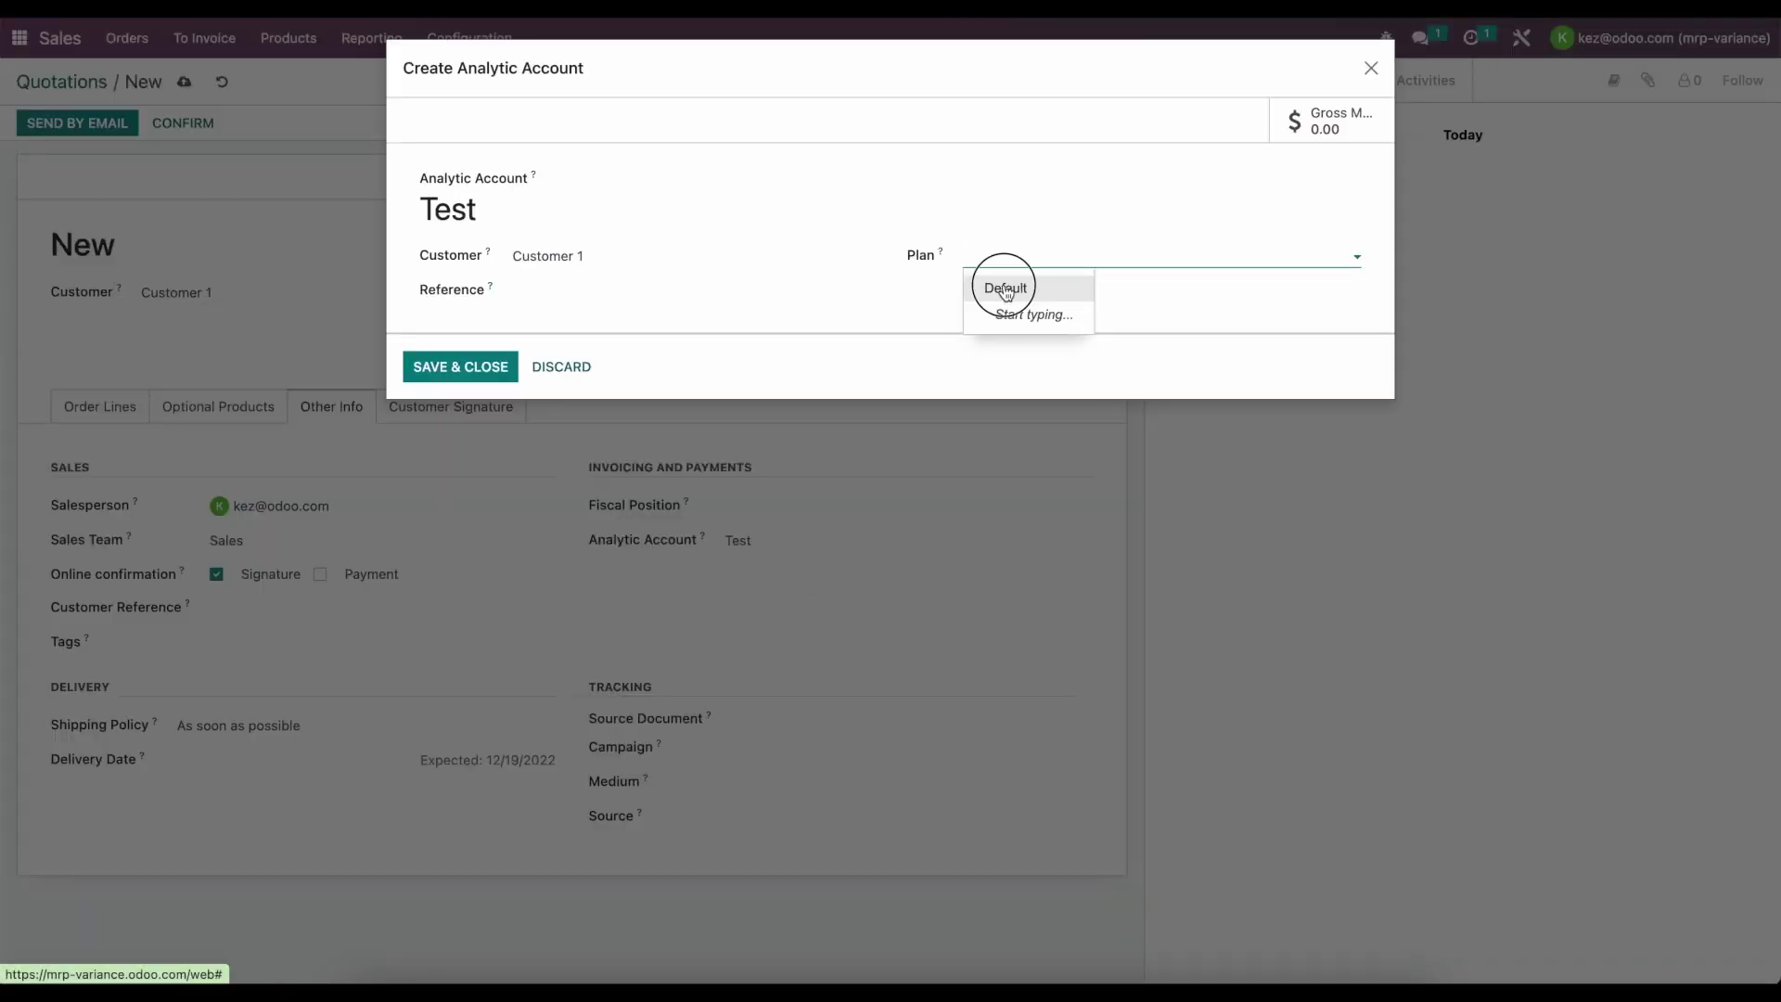
{"action": "left_click", "coordinate": [481, 369]}
{"action": "left_click", "coordinate": [102, 420]}
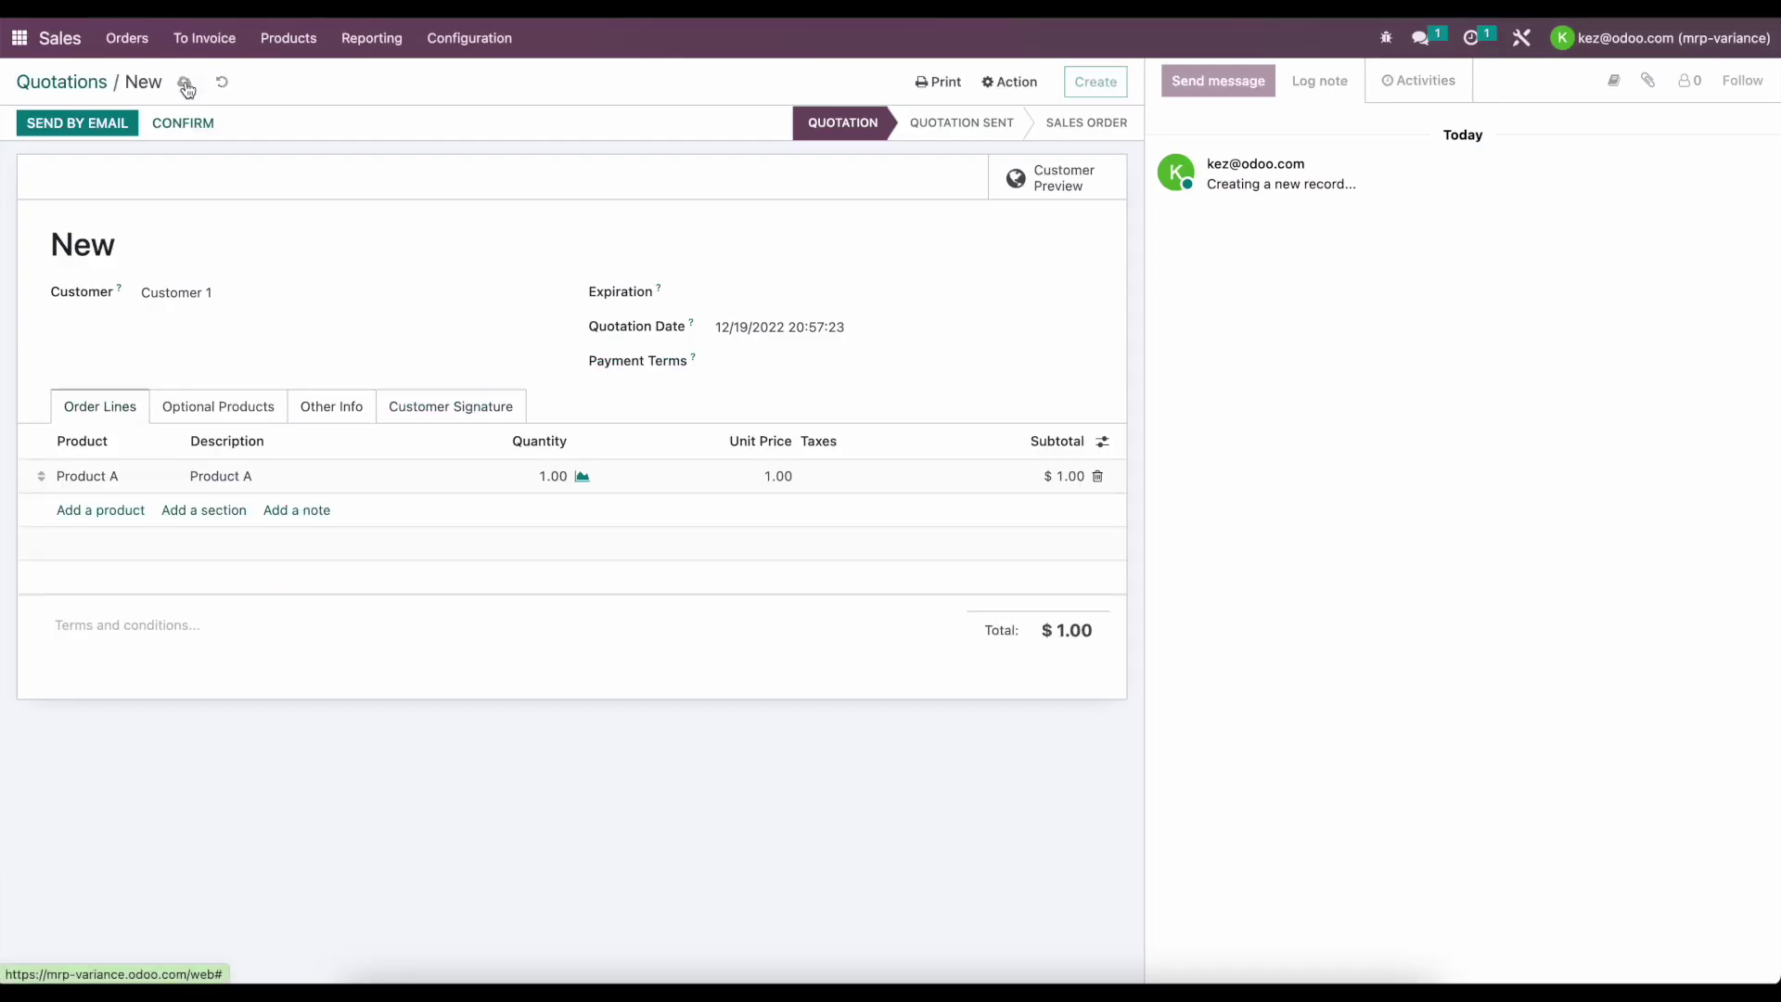
{"action": "left_click", "coordinate": [183, 82]}
- Confirm the quotation as sales order S00003 and verify its analytic account Test
{"action": "left_click", "coordinate": [185, 126]}
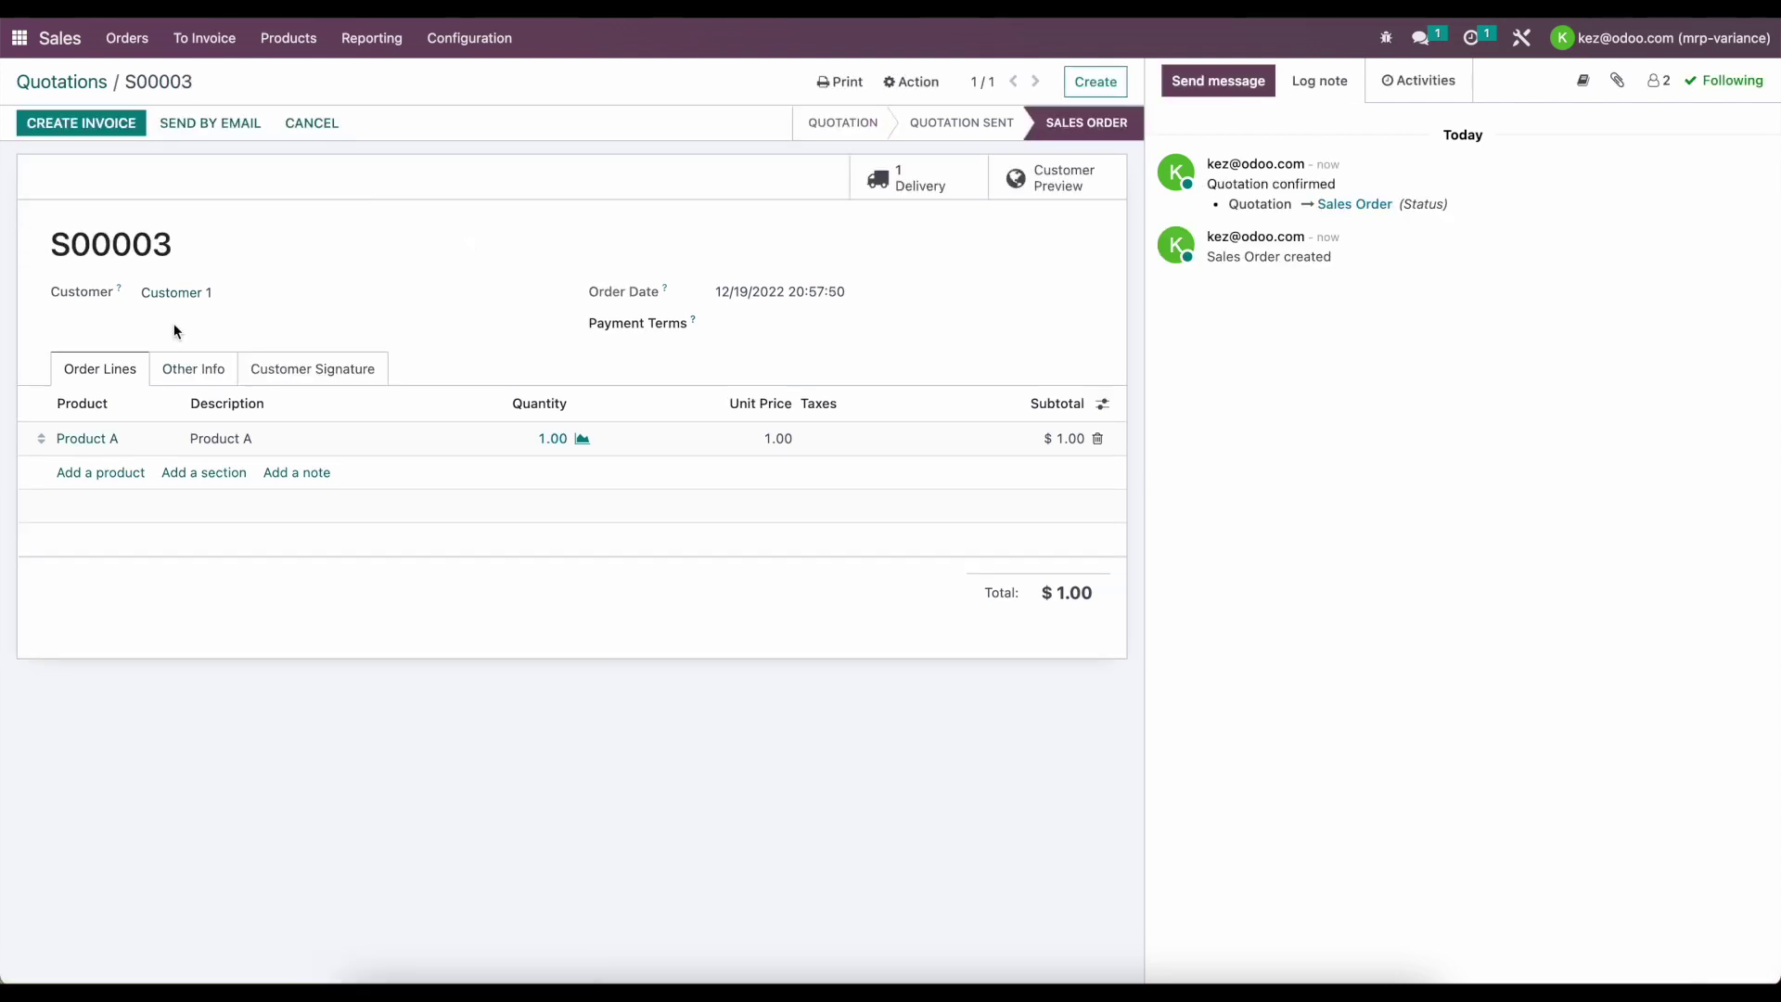
{"action": "left_click", "coordinate": [237, 366]}
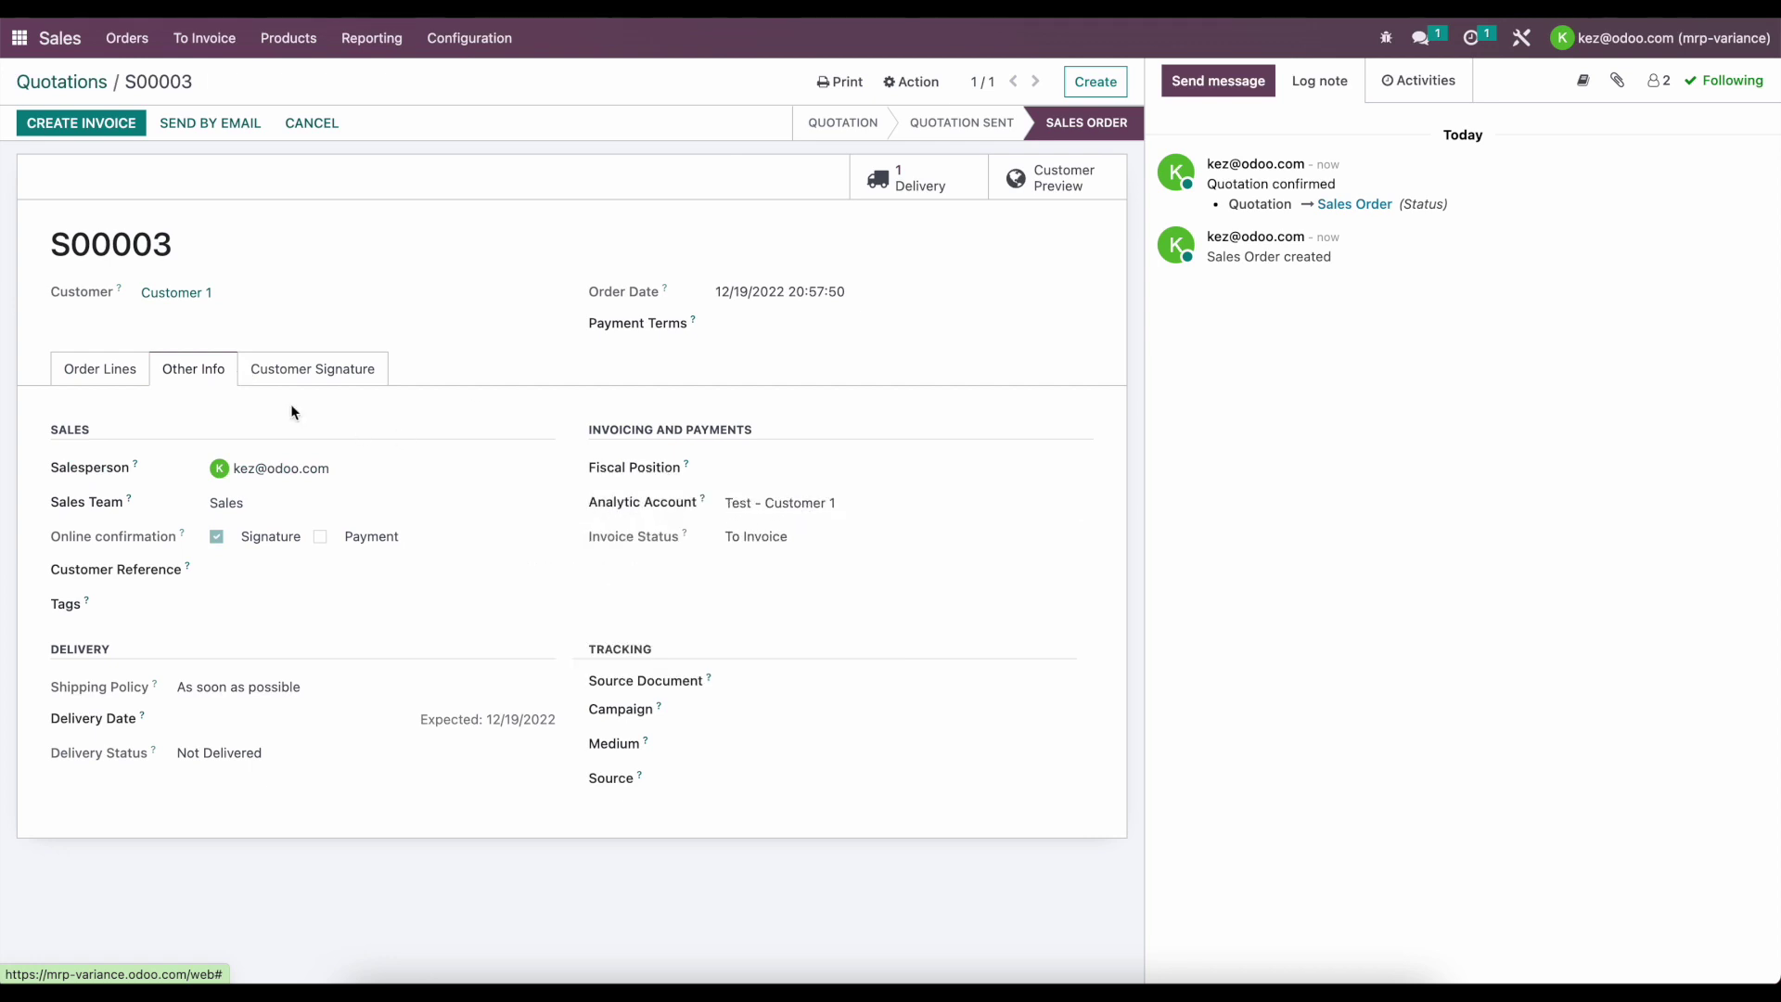
{"action": "left_click", "coordinate": [109, 372]}
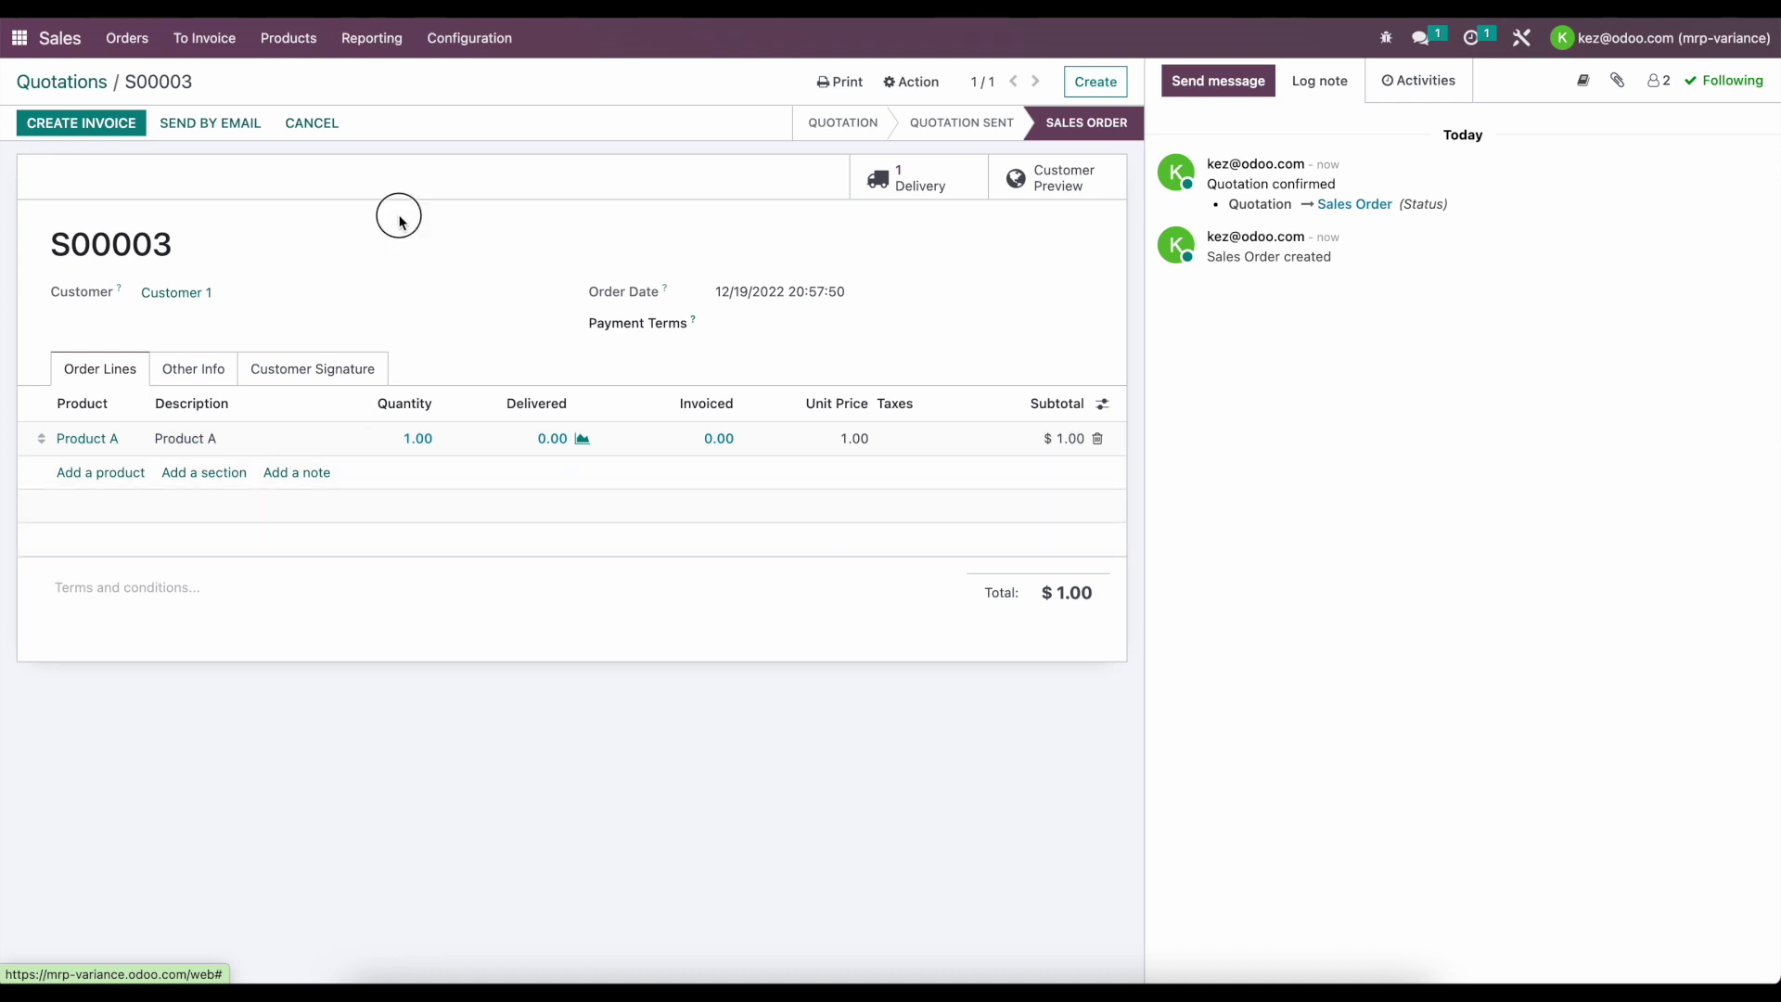
- Start a new RFQ from Vendor 1 with a Re-Invoice Product line
{"action": "left_click", "coordinate": [15, 38]}
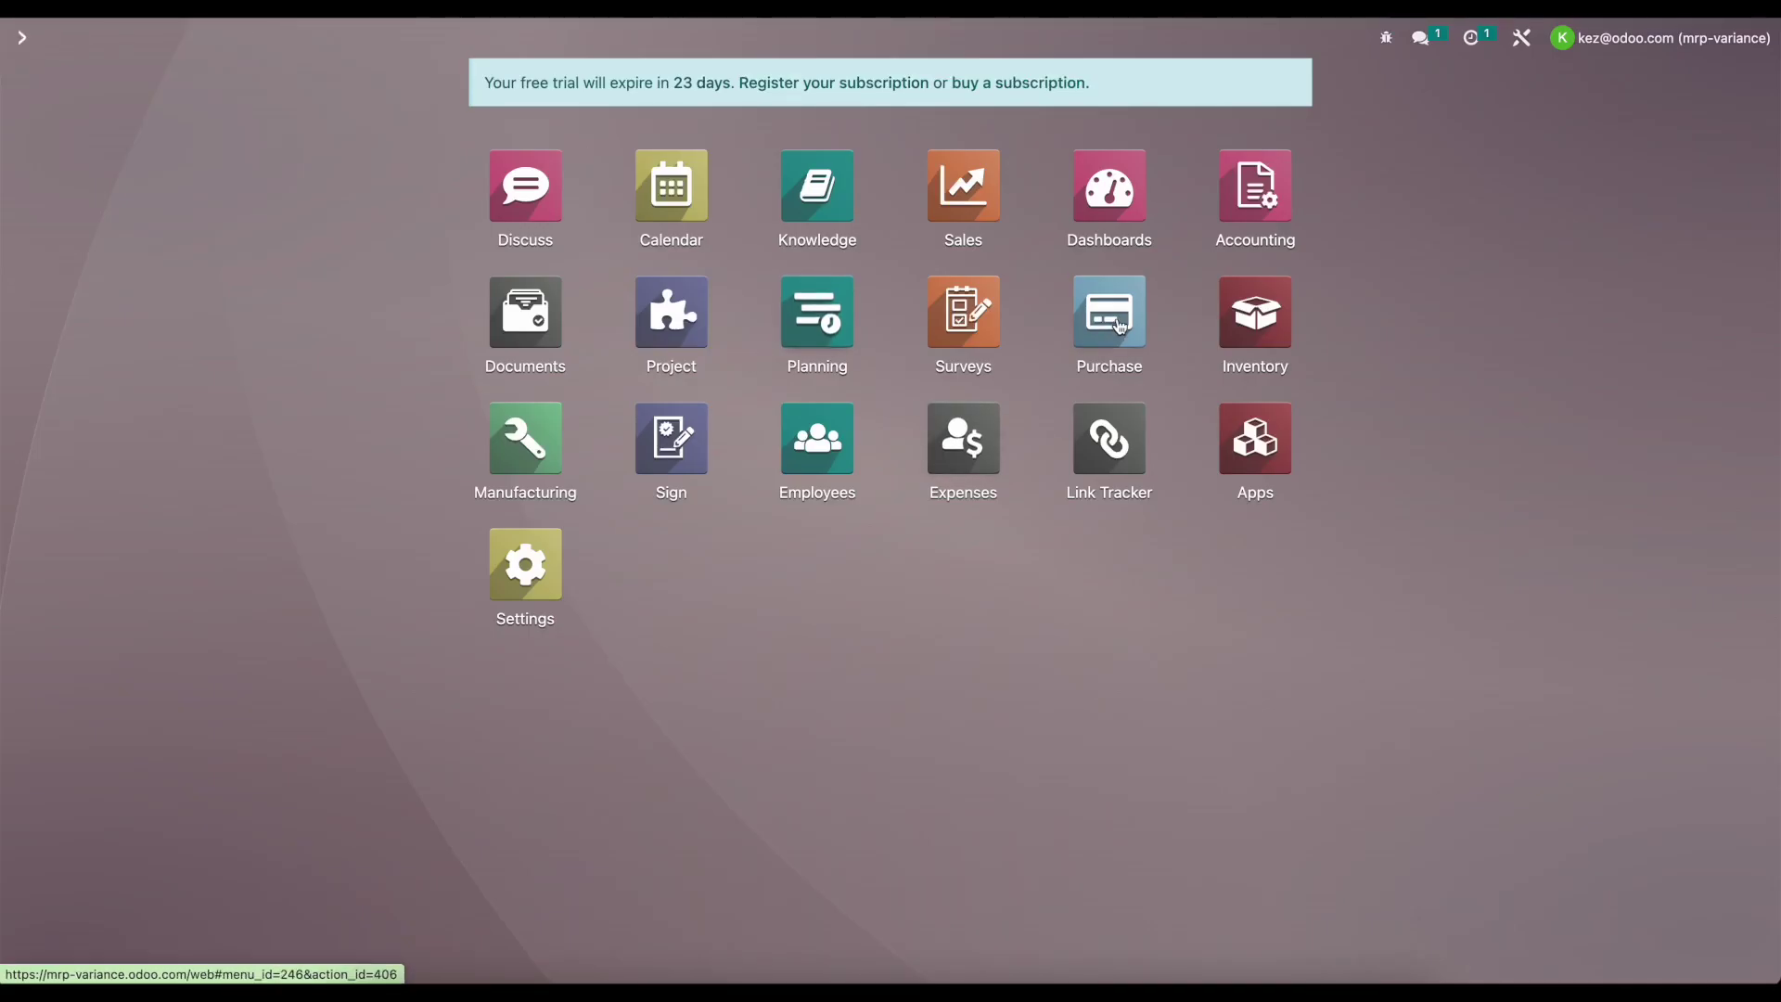
{"action": "left_click", "coordinate": [1050, 343]}
{"action": "left_click", "coordinate": [93, 113]}
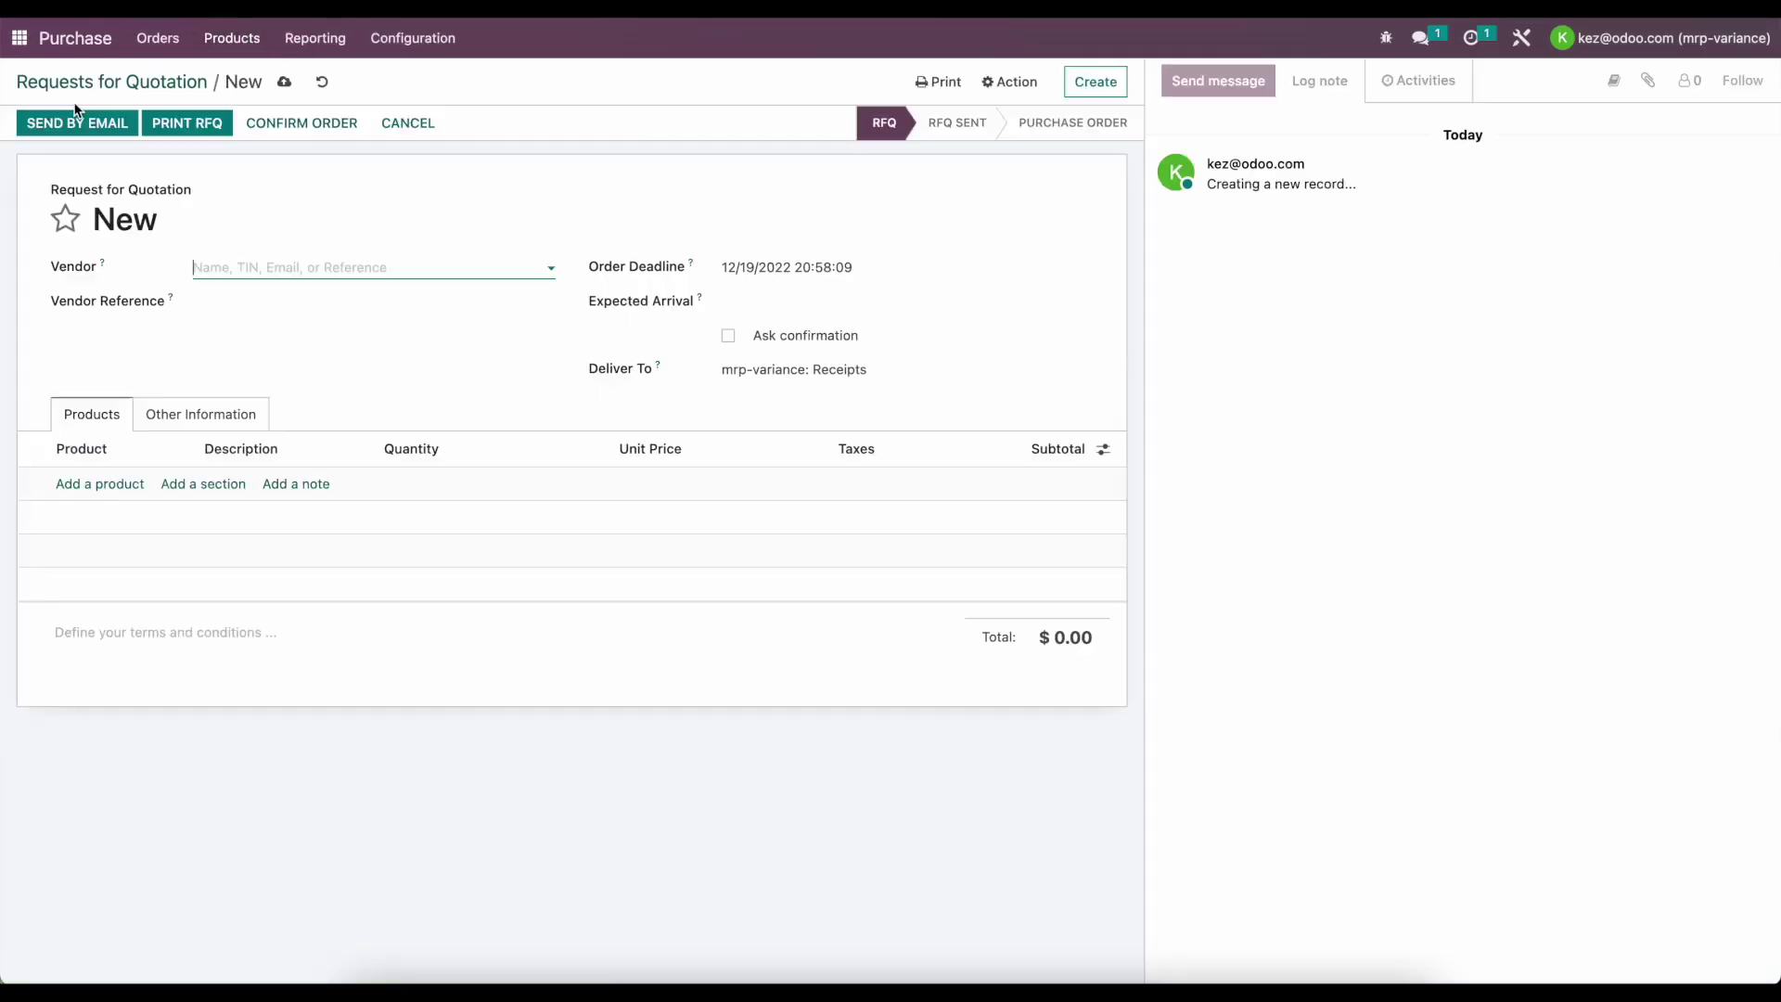
{"action": "left_click", "coordinate": [366, 267]}
{"action": "left_click", "coordinate": [314, 301]}
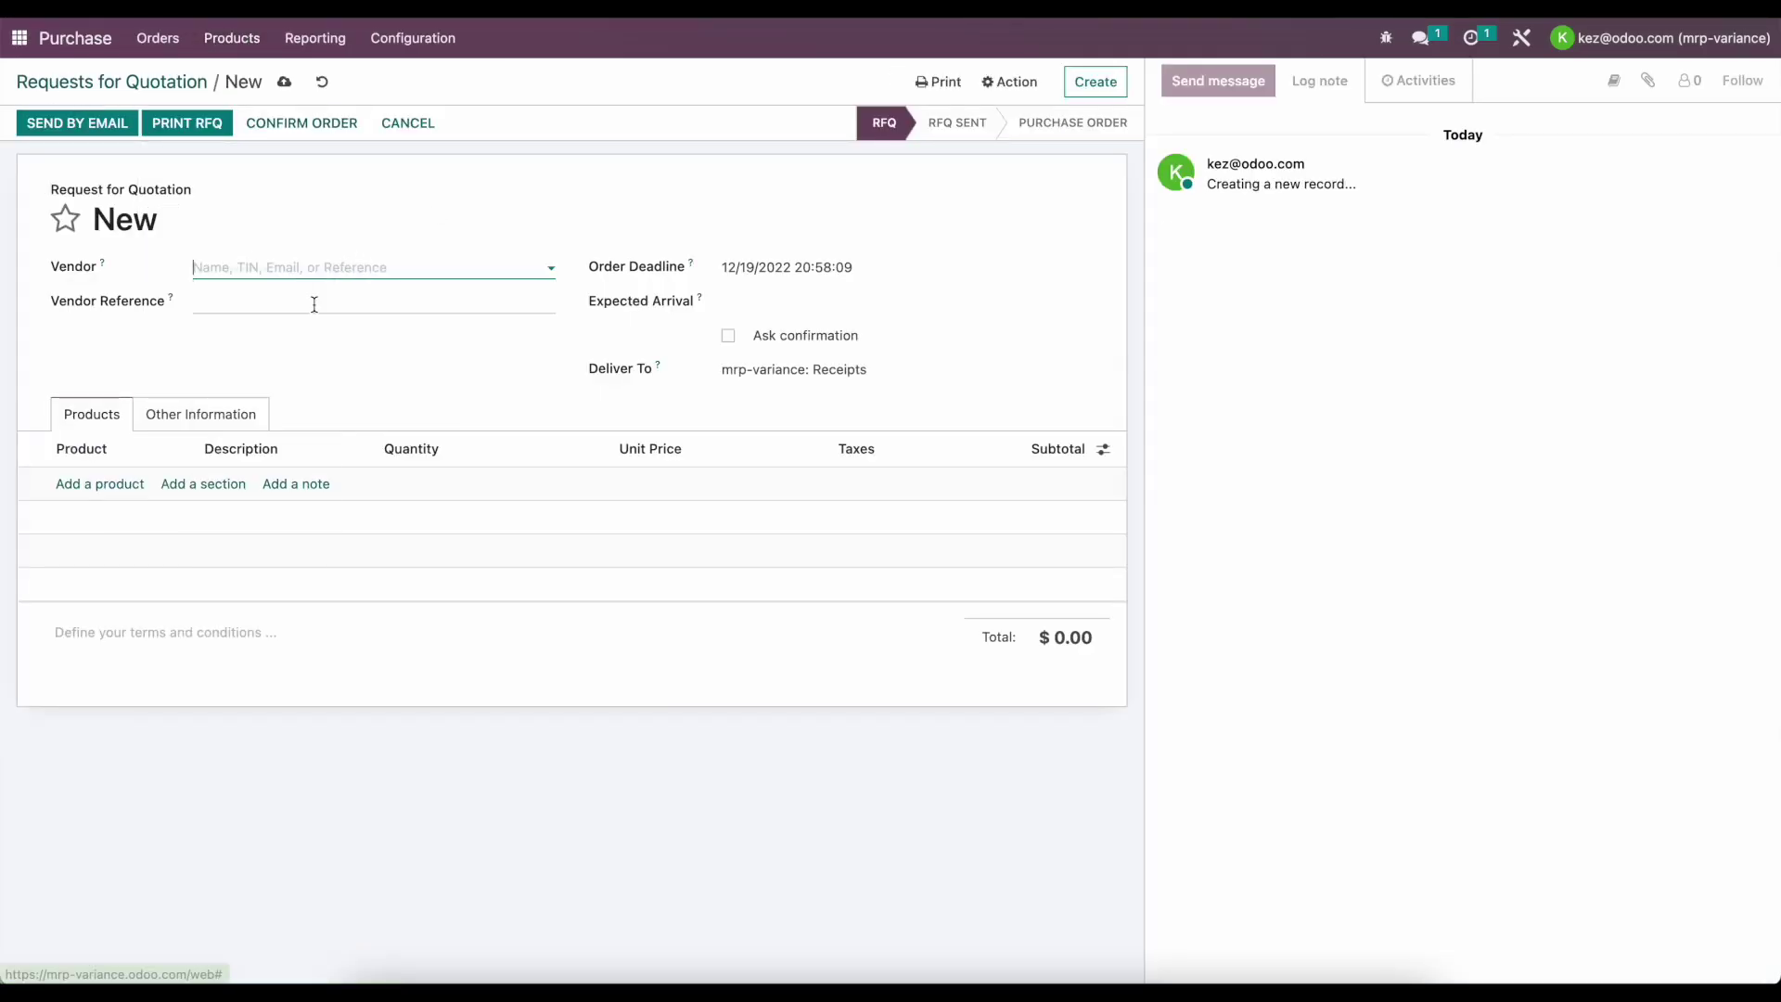
{"action": "left_click", "coordinate": [109, 486]}
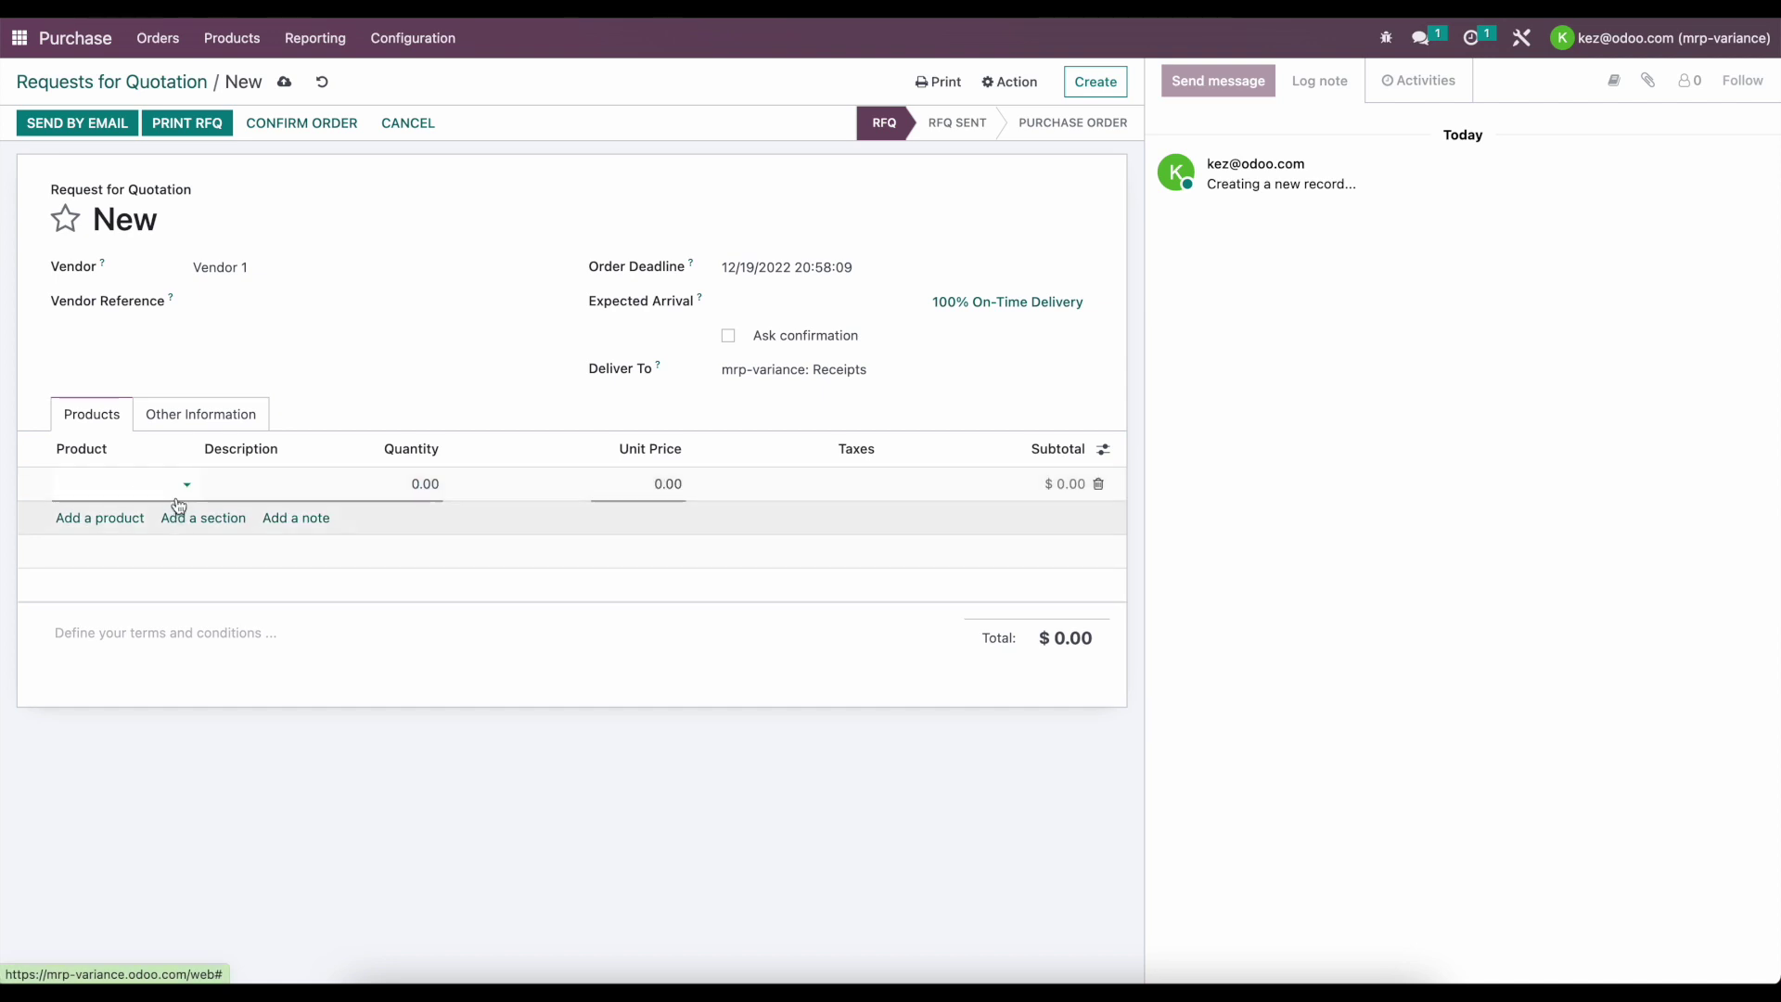
{"action": "left_click", "coordinate": [179, 484]}
{"action": "left_click", "coordinate": [173, 670]}
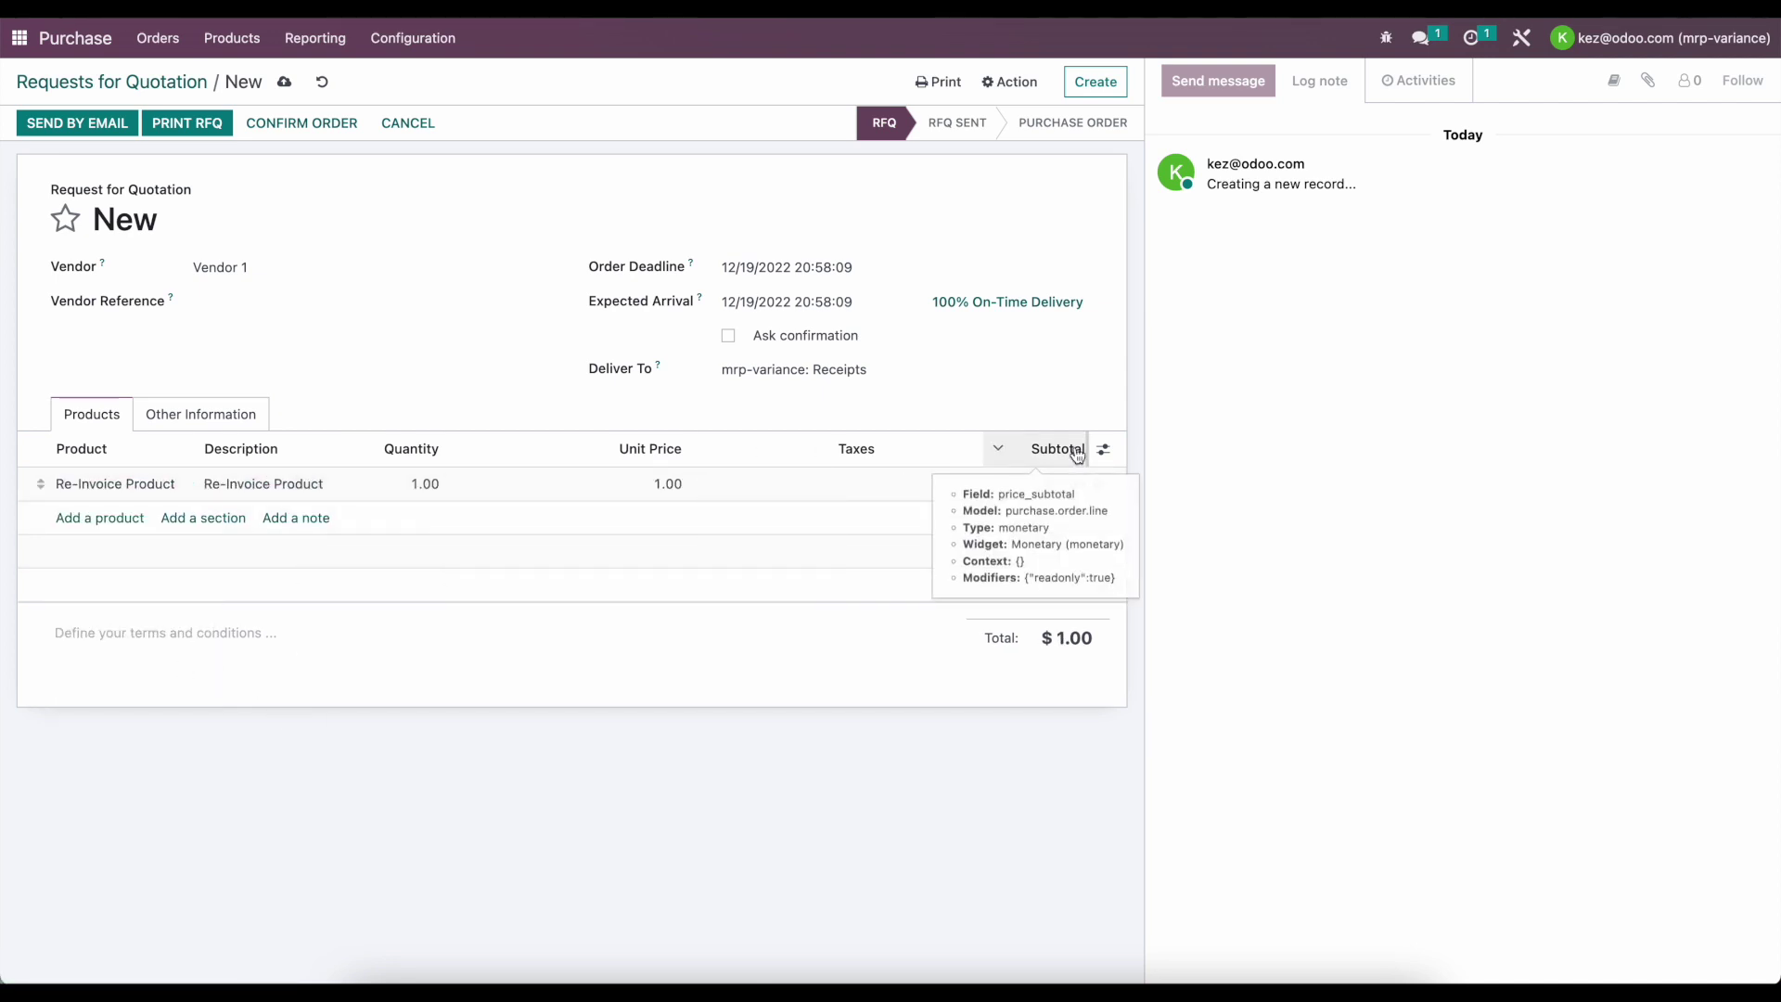
- Show the Analytic column, charge the line to analytic account Test, and confirm the order
{"action": "left_click", "coordinate": [1103, 449]}
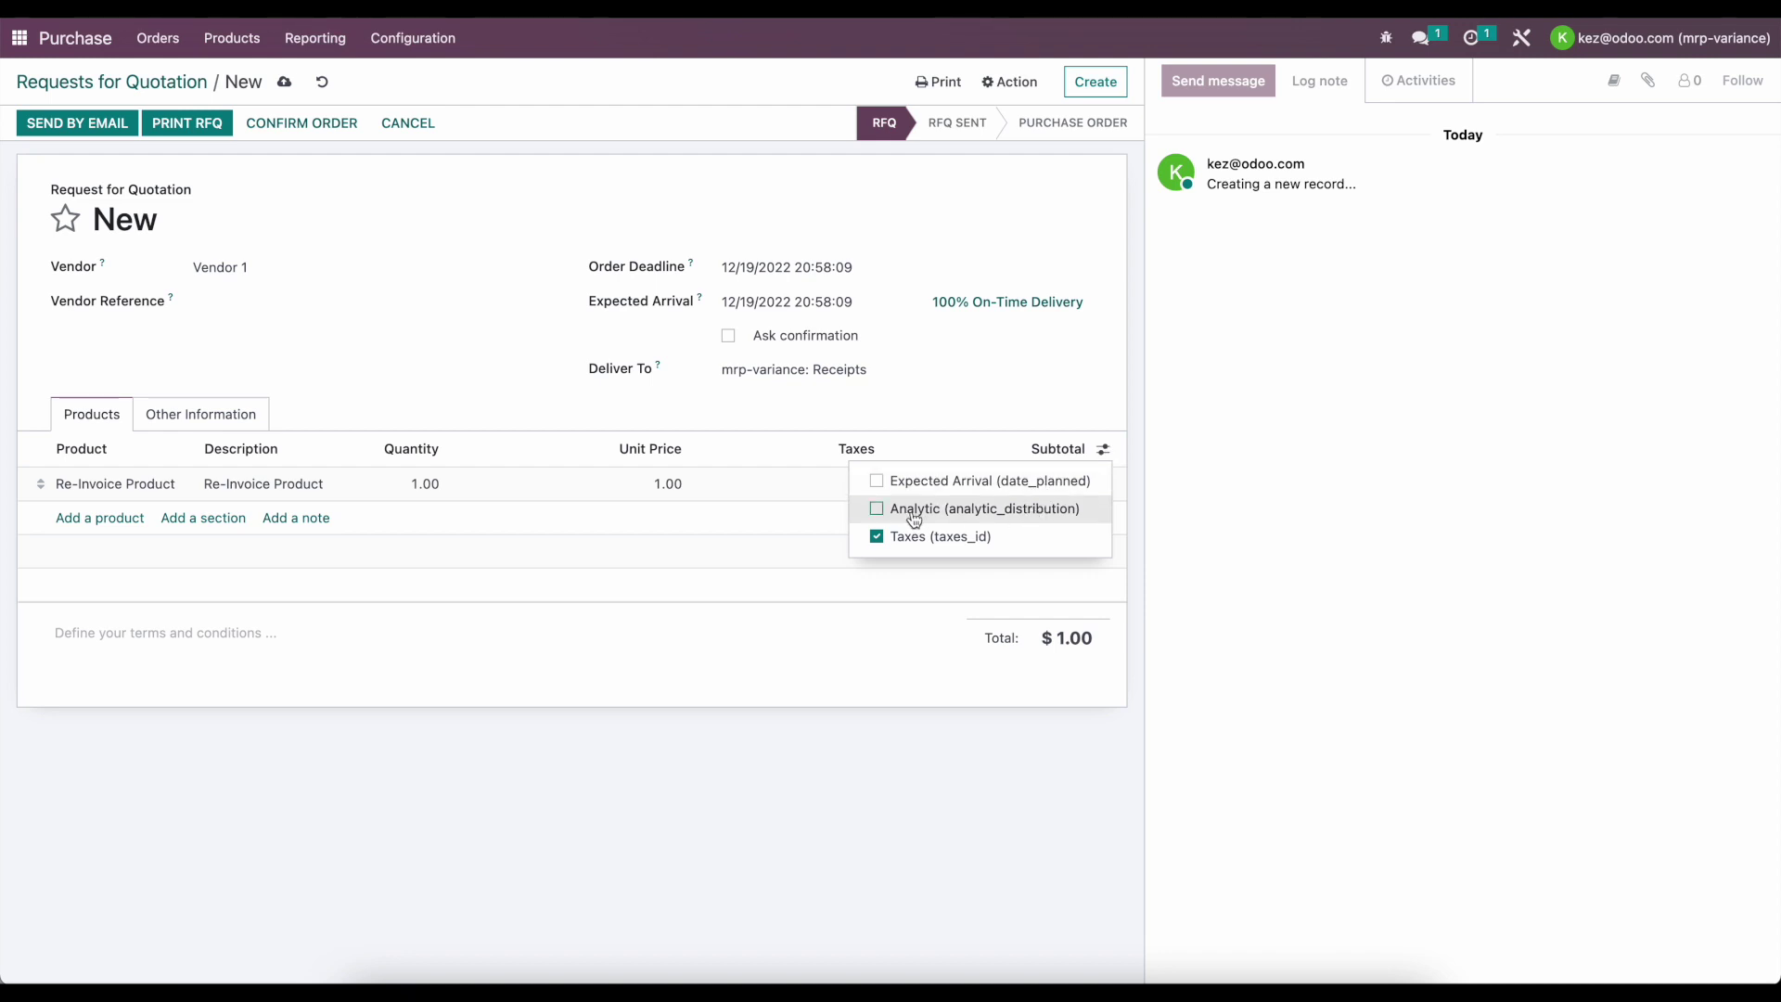
{"action": "left_click", "coordinate": [881, 510]}
{"action": "left_click", "coordinate": [670, 618]}
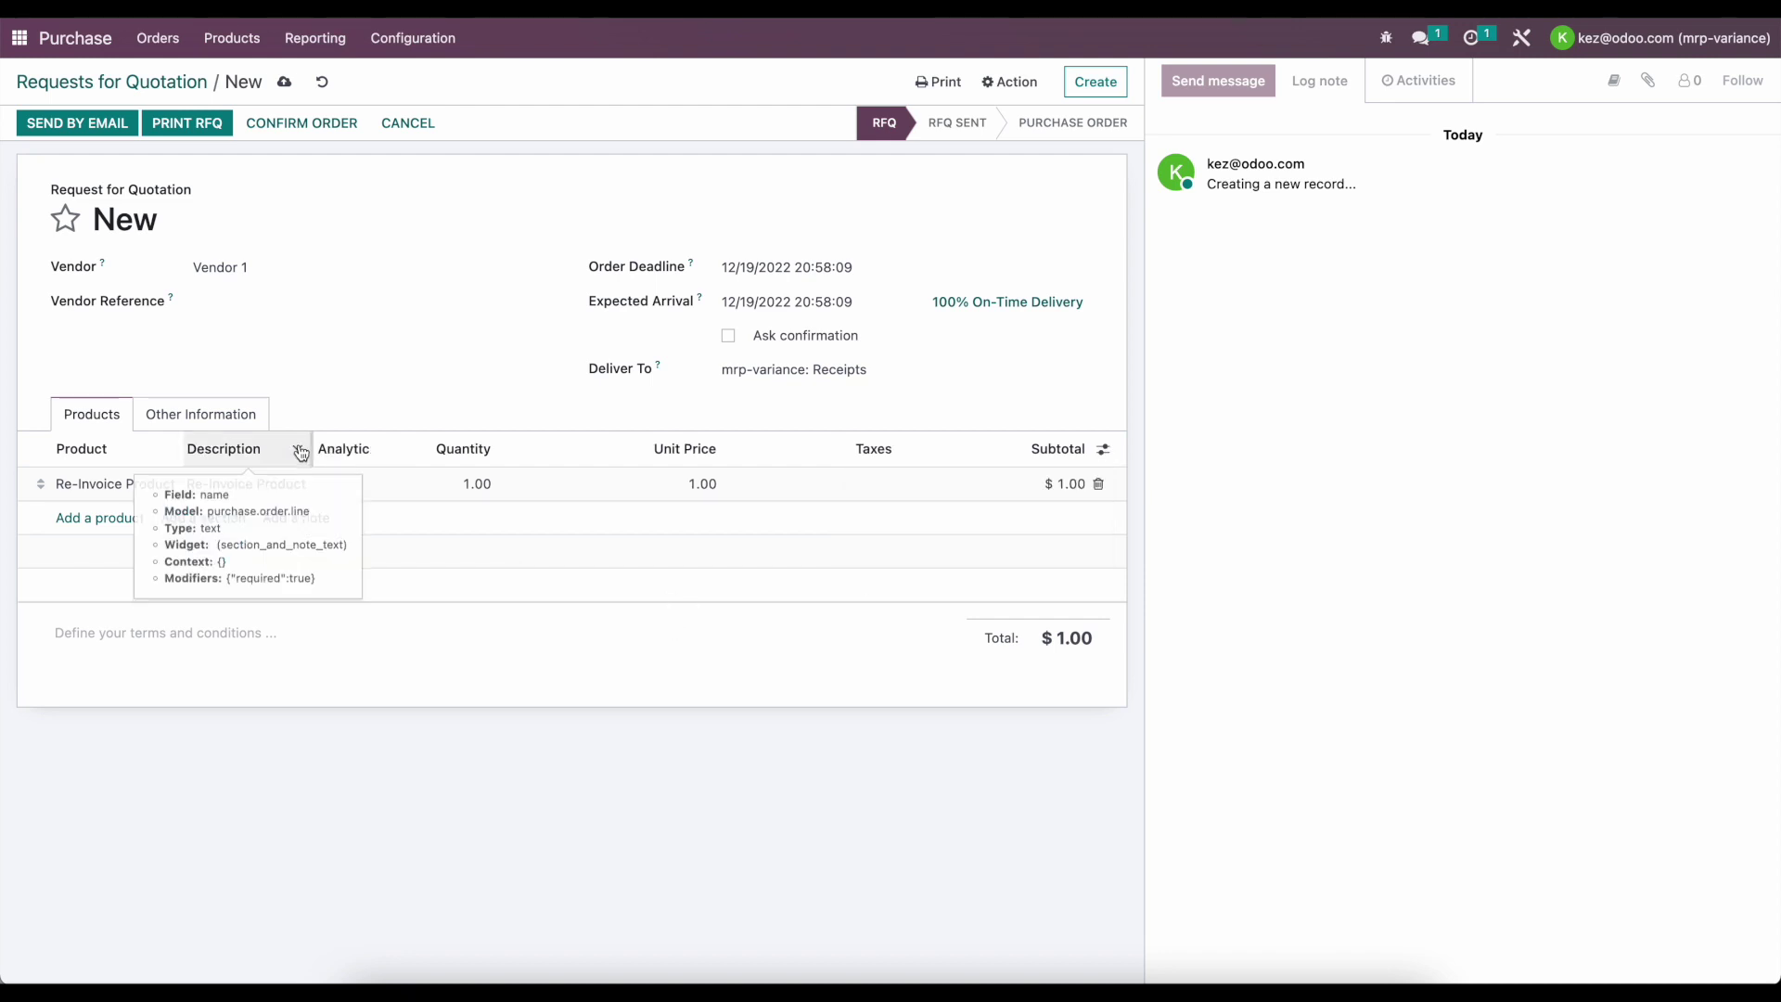
{"action": "left_click", "coordinate": [370, 492]}
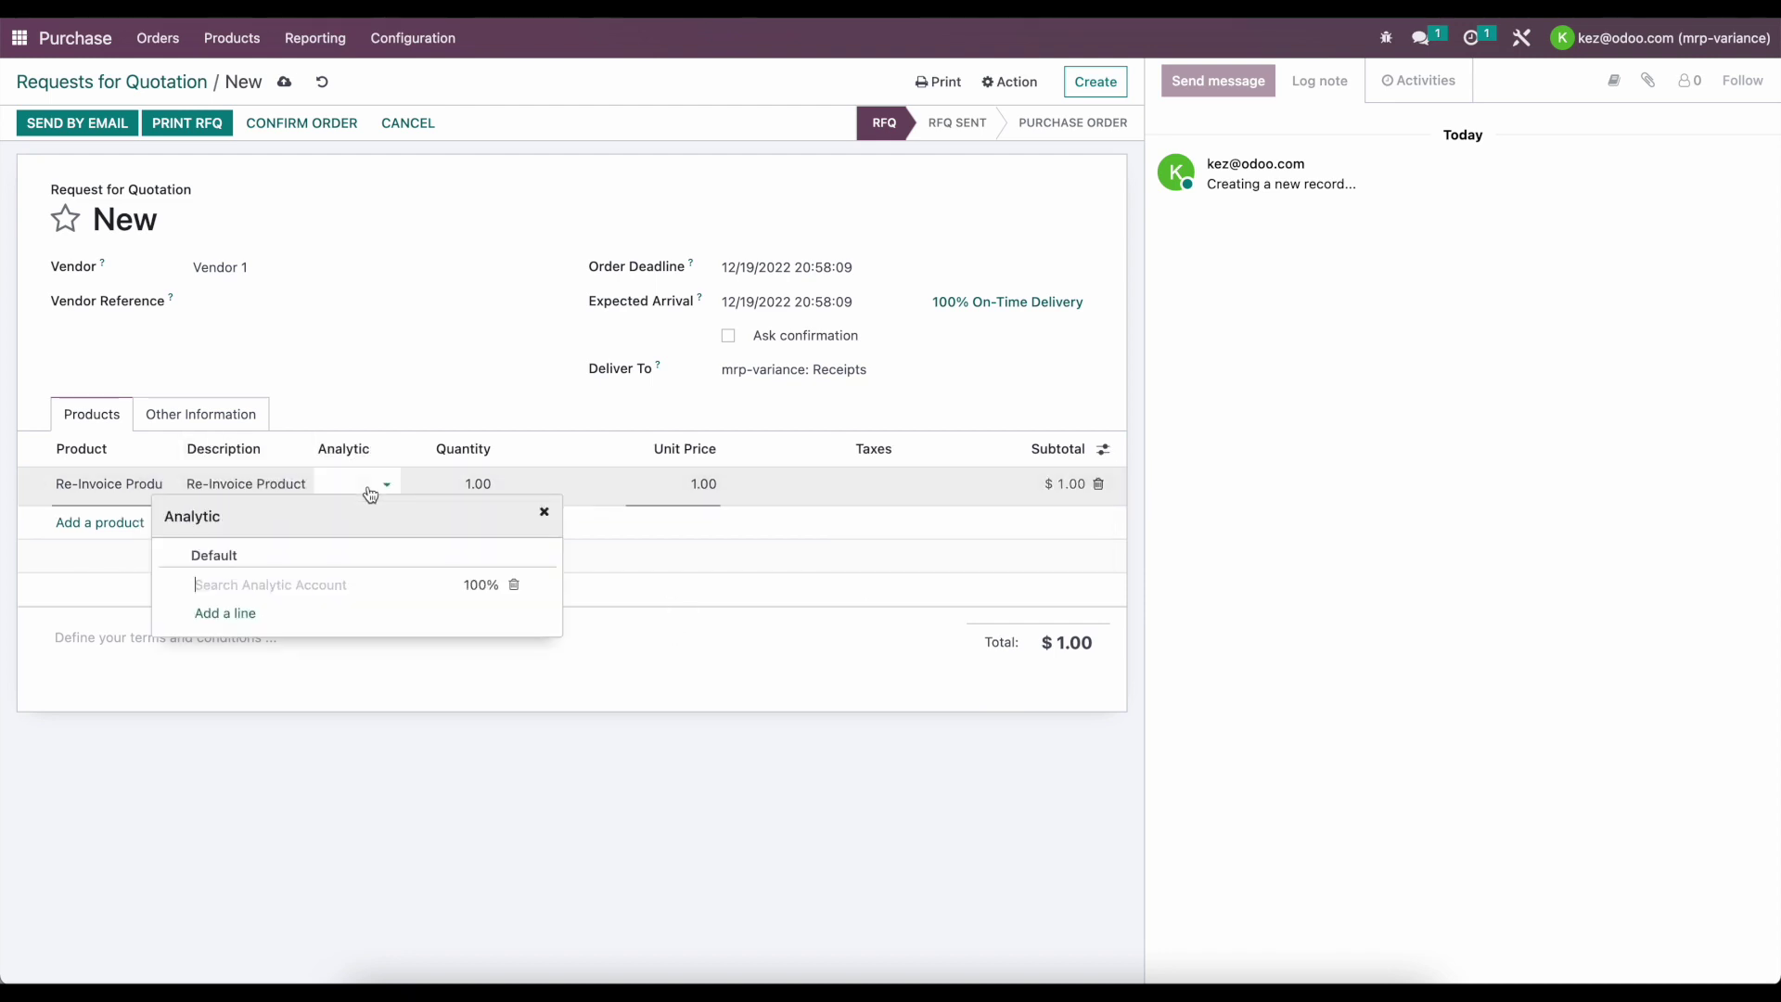
{"action": "left_click", "coordinate": [312, 586]}
{"action": "left_click", "coordinate": [232, 616]}
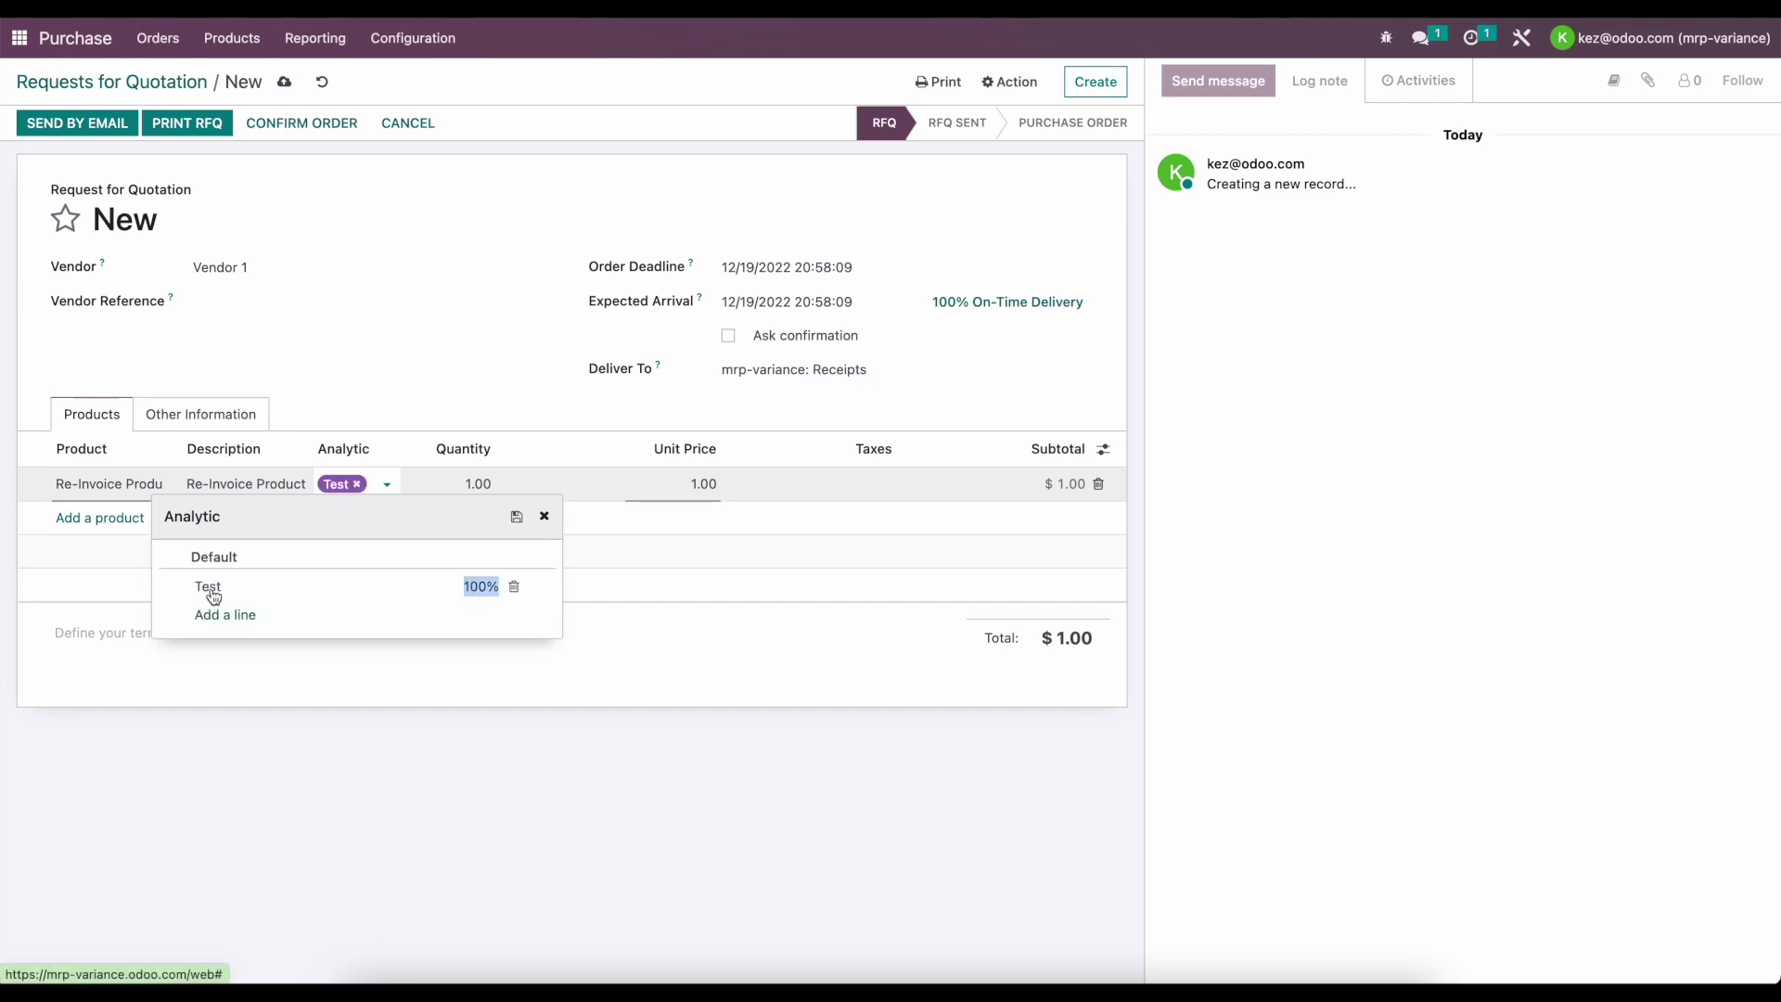
{"action": "left_click", "coordinate": [421, 741]}
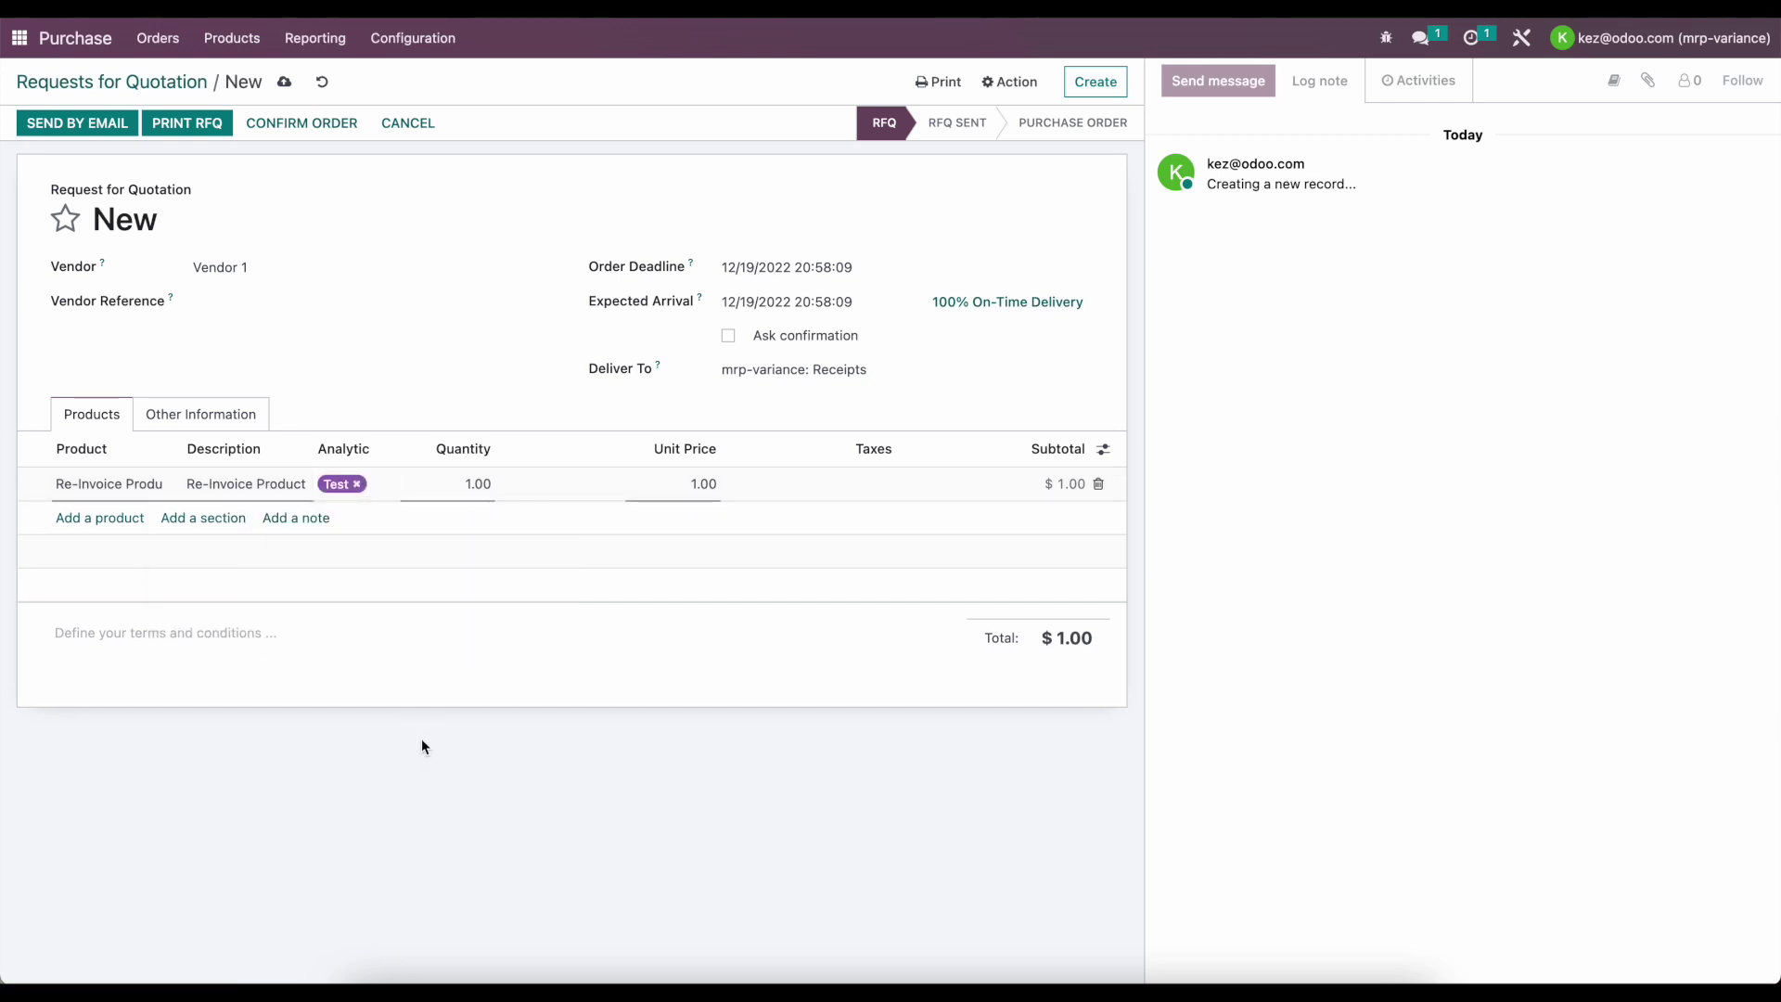
{"action": "left_click", "coordinate": [298, 123]}
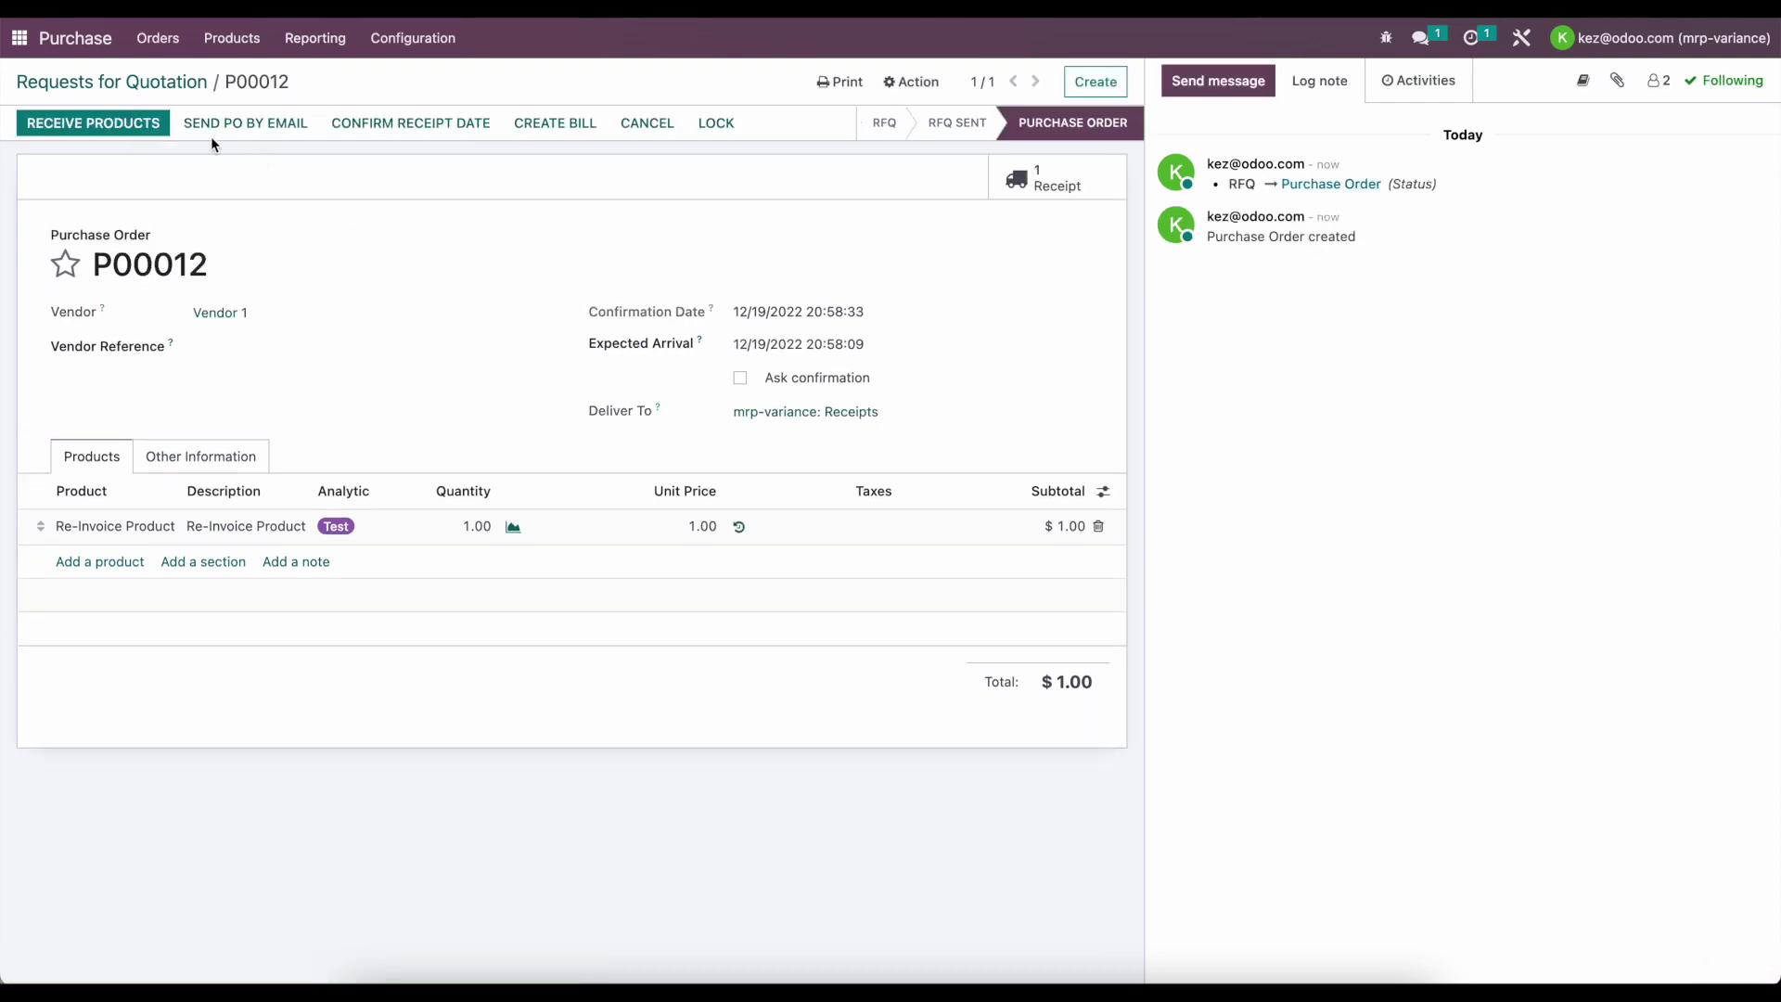
- Receive the Re-Invoice Product on P00012 by setting quantities and validating the receipt
{"action": "left_click", "coordinate": [146, 125]}
{"action": "left_click", "coordinate": [168, 124]}
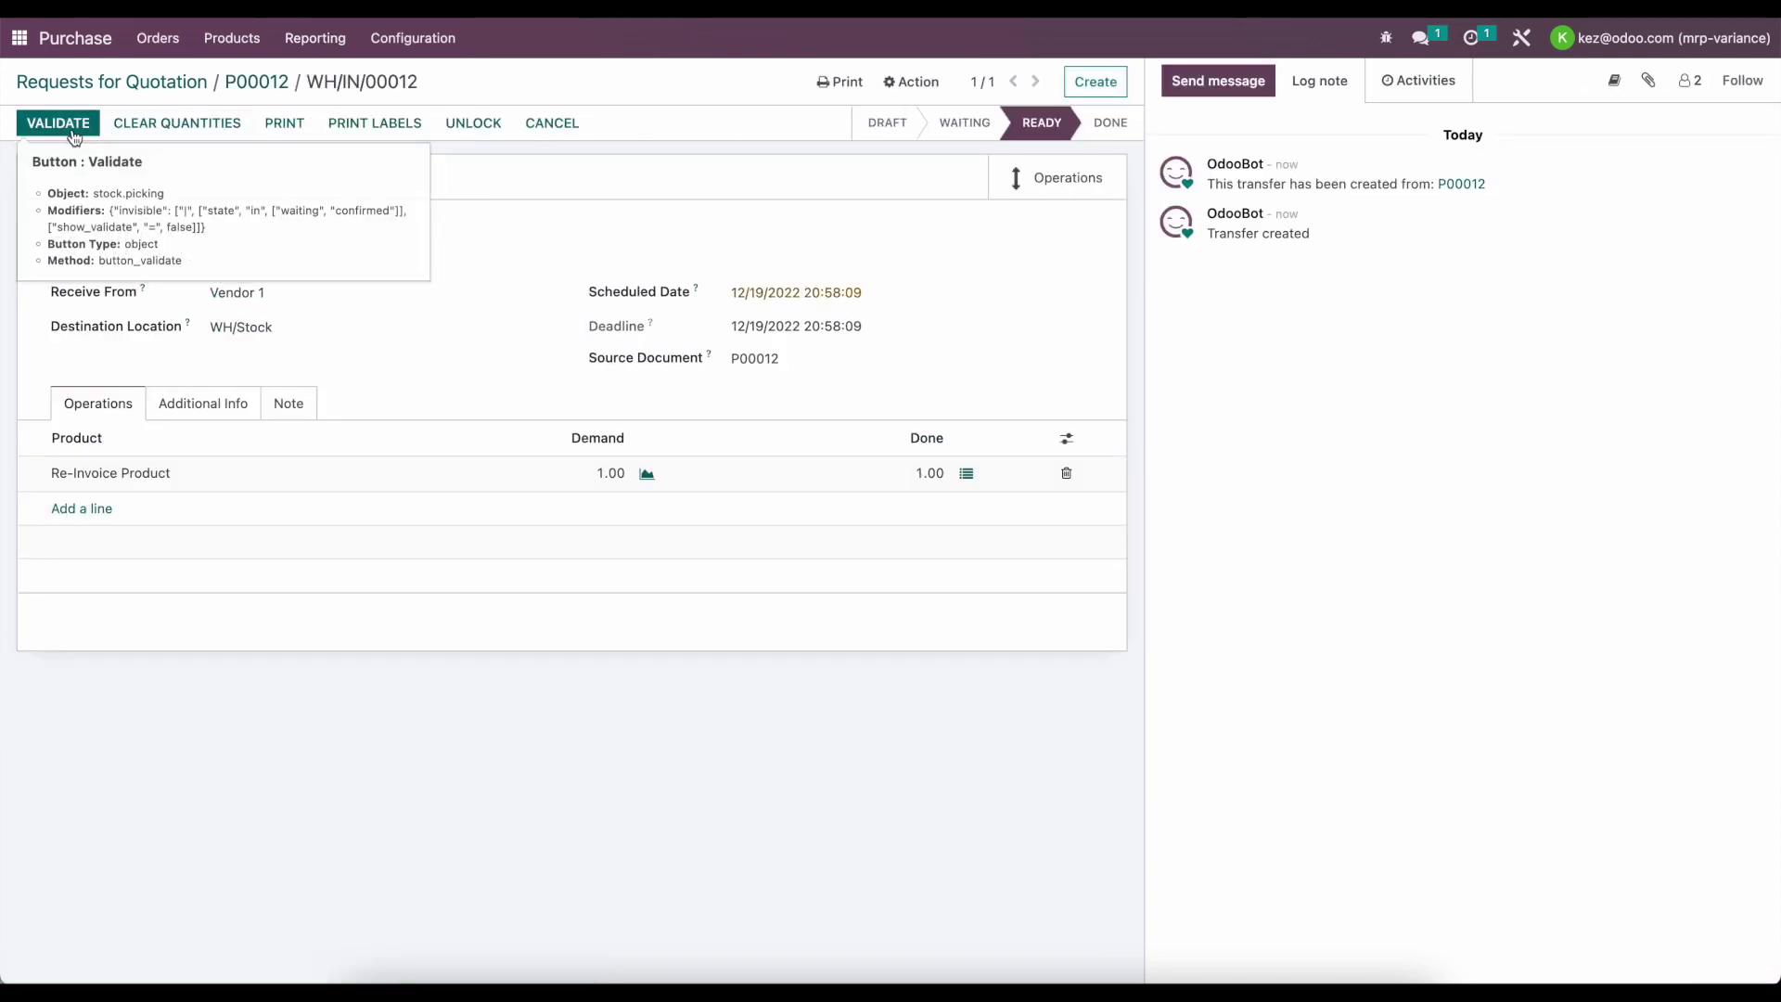
{"action": "left_click", "coordinate": [58, 122]}
{"action": "left_click", "coordinate": [257, 81]}
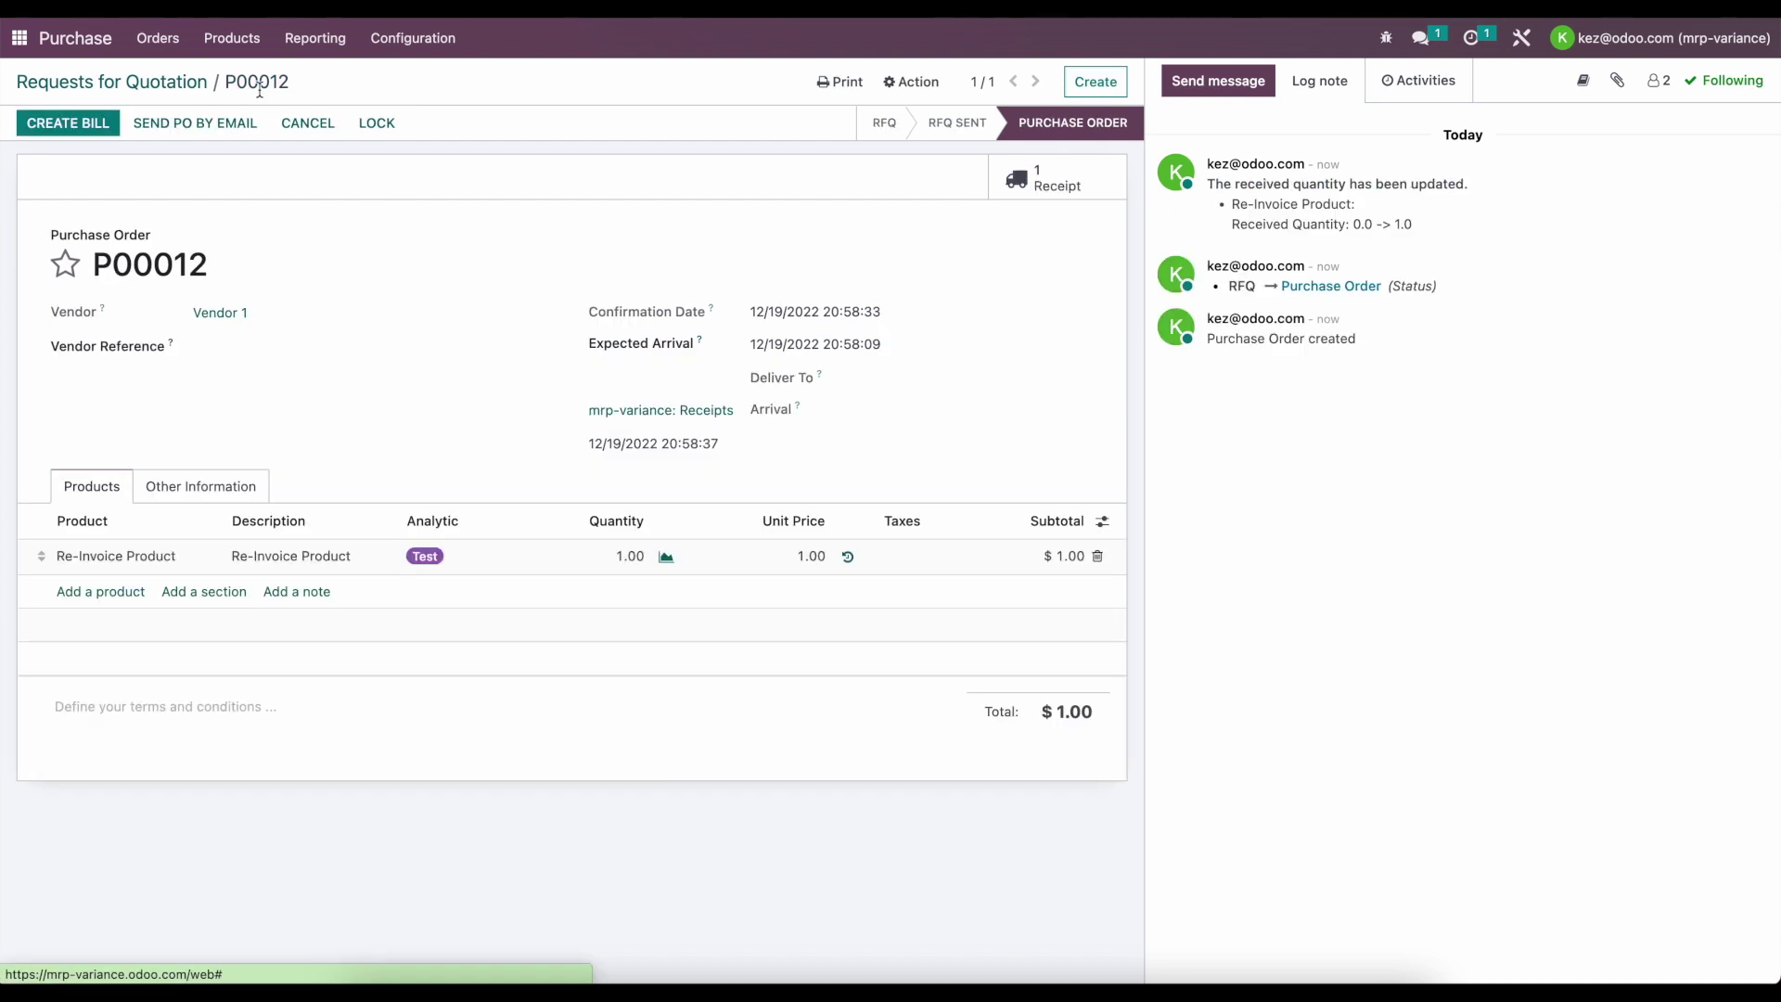
- Create the vendor bill from P00012 with bill date 12/19/2022 and post it
{"action": "left_click", "coordinate": [84, 125]}
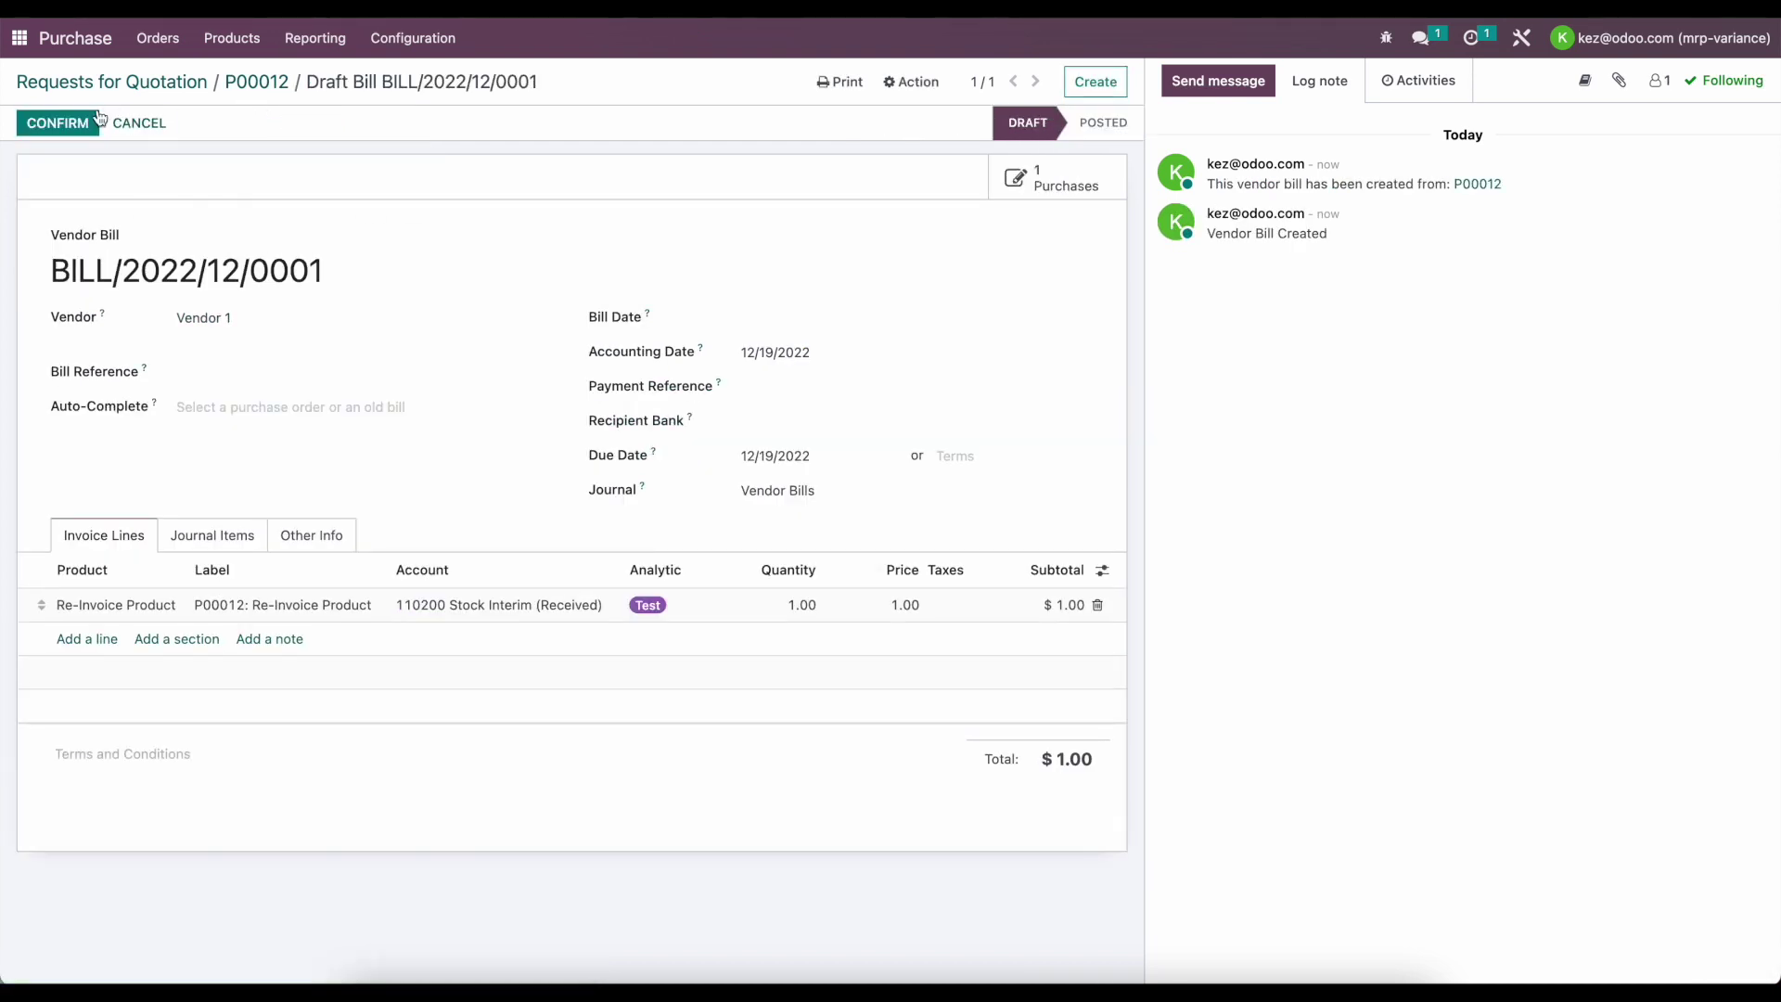
{"action": "left_click", "coordinate": [793, 320]}
{"action": "left_click", "coordinate": [826, 567]}
{"action": "left_click", "coordinate": [560, 82]}
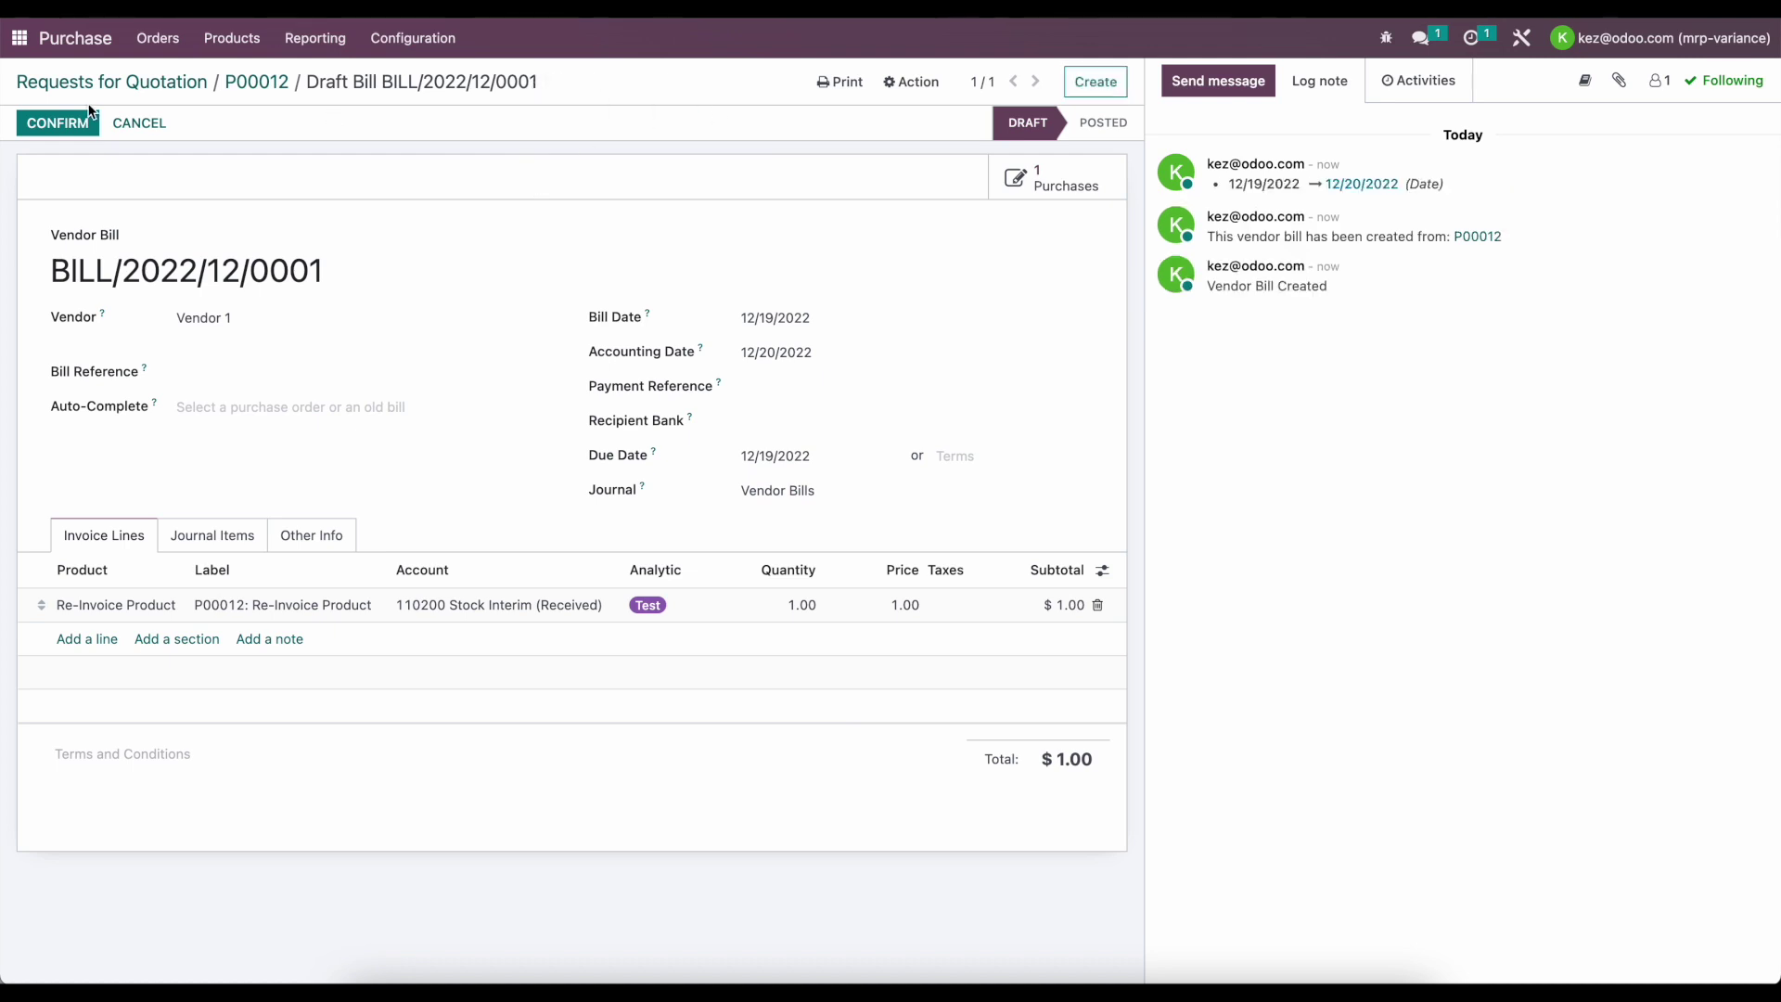
{"action": "left_click", "coordinate": [80, 120]}
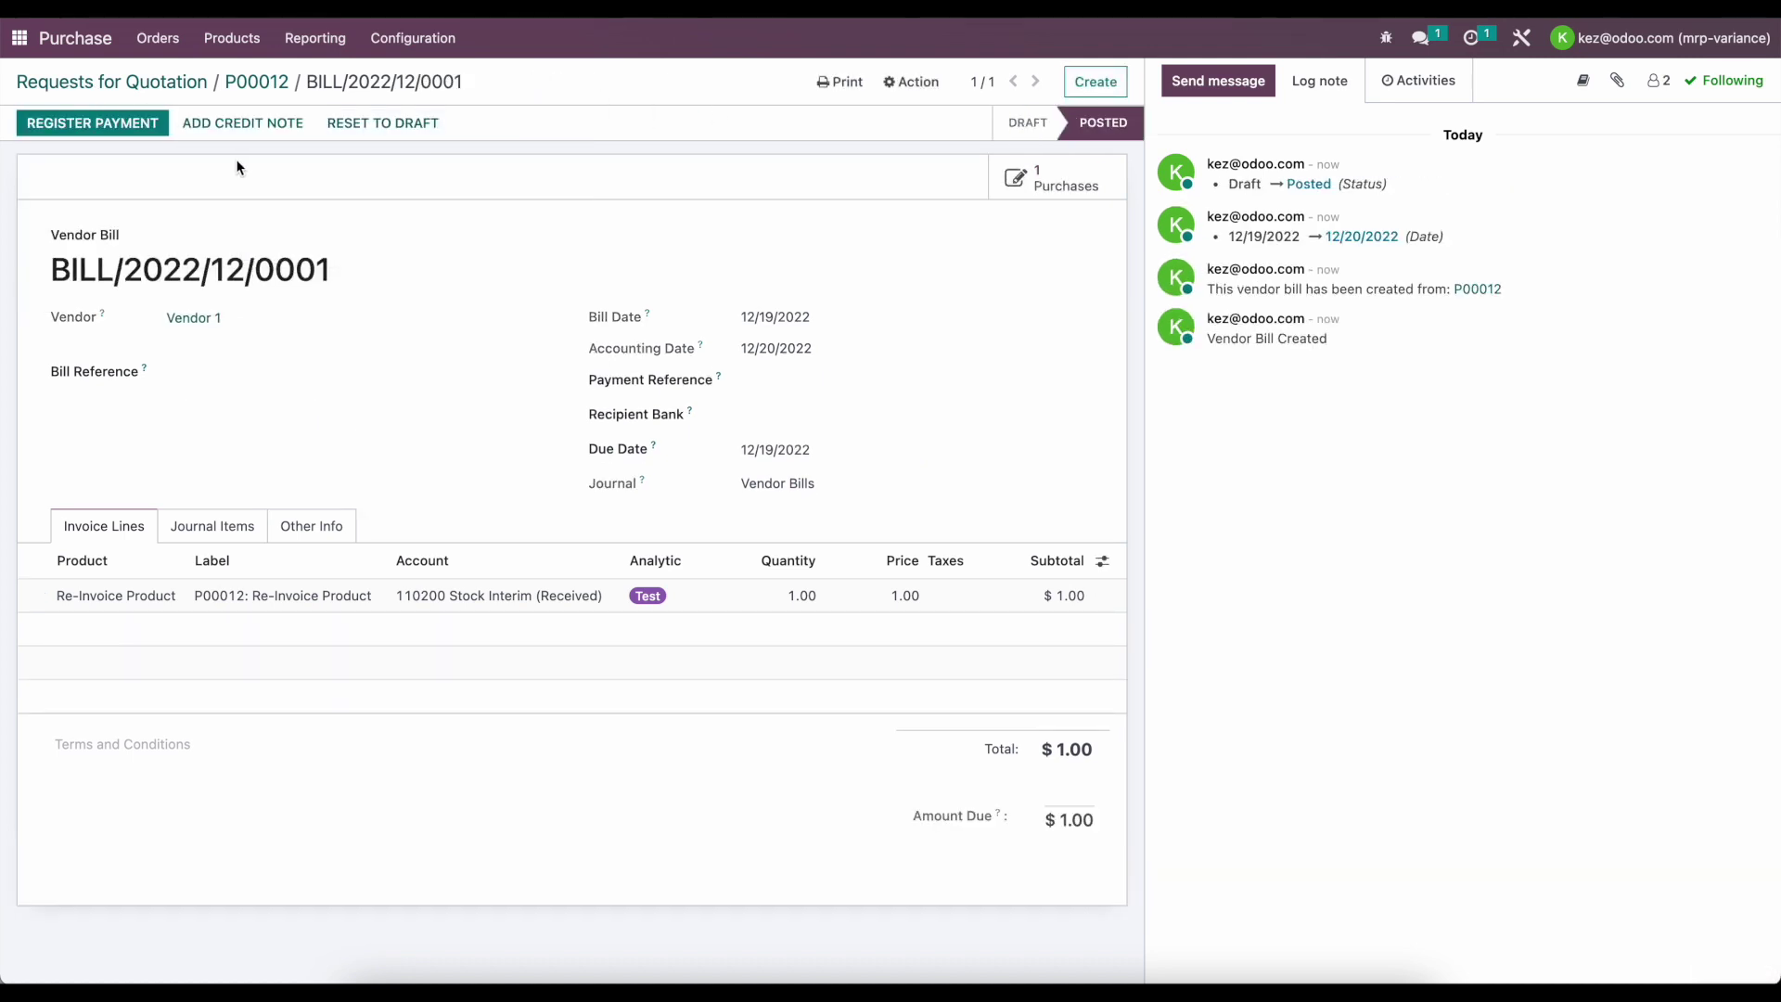
{"action": "left_click", "coordinate": [257, 82]}
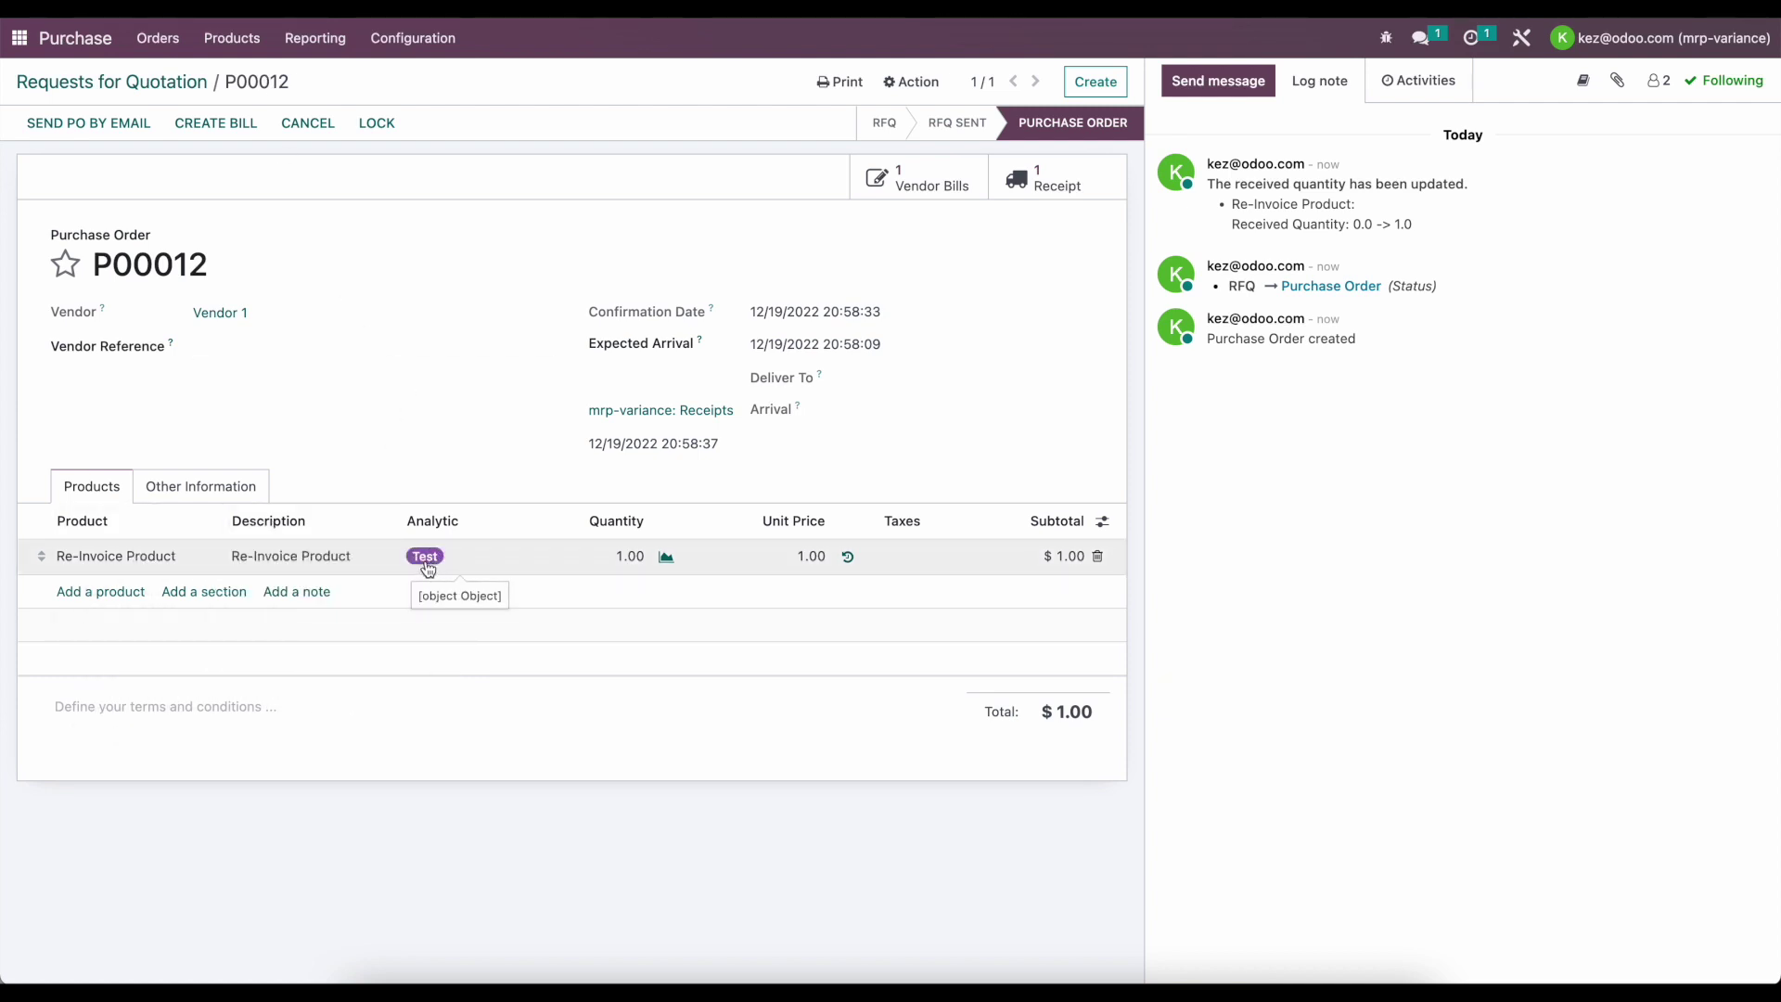
{"action": "left_click", "coordinate": [18, 37]}
- Set the Re-Invoice Product line quantity on S00003 to 1 and save the order
{"action": "left_click", "coordinate": [968, 223]}
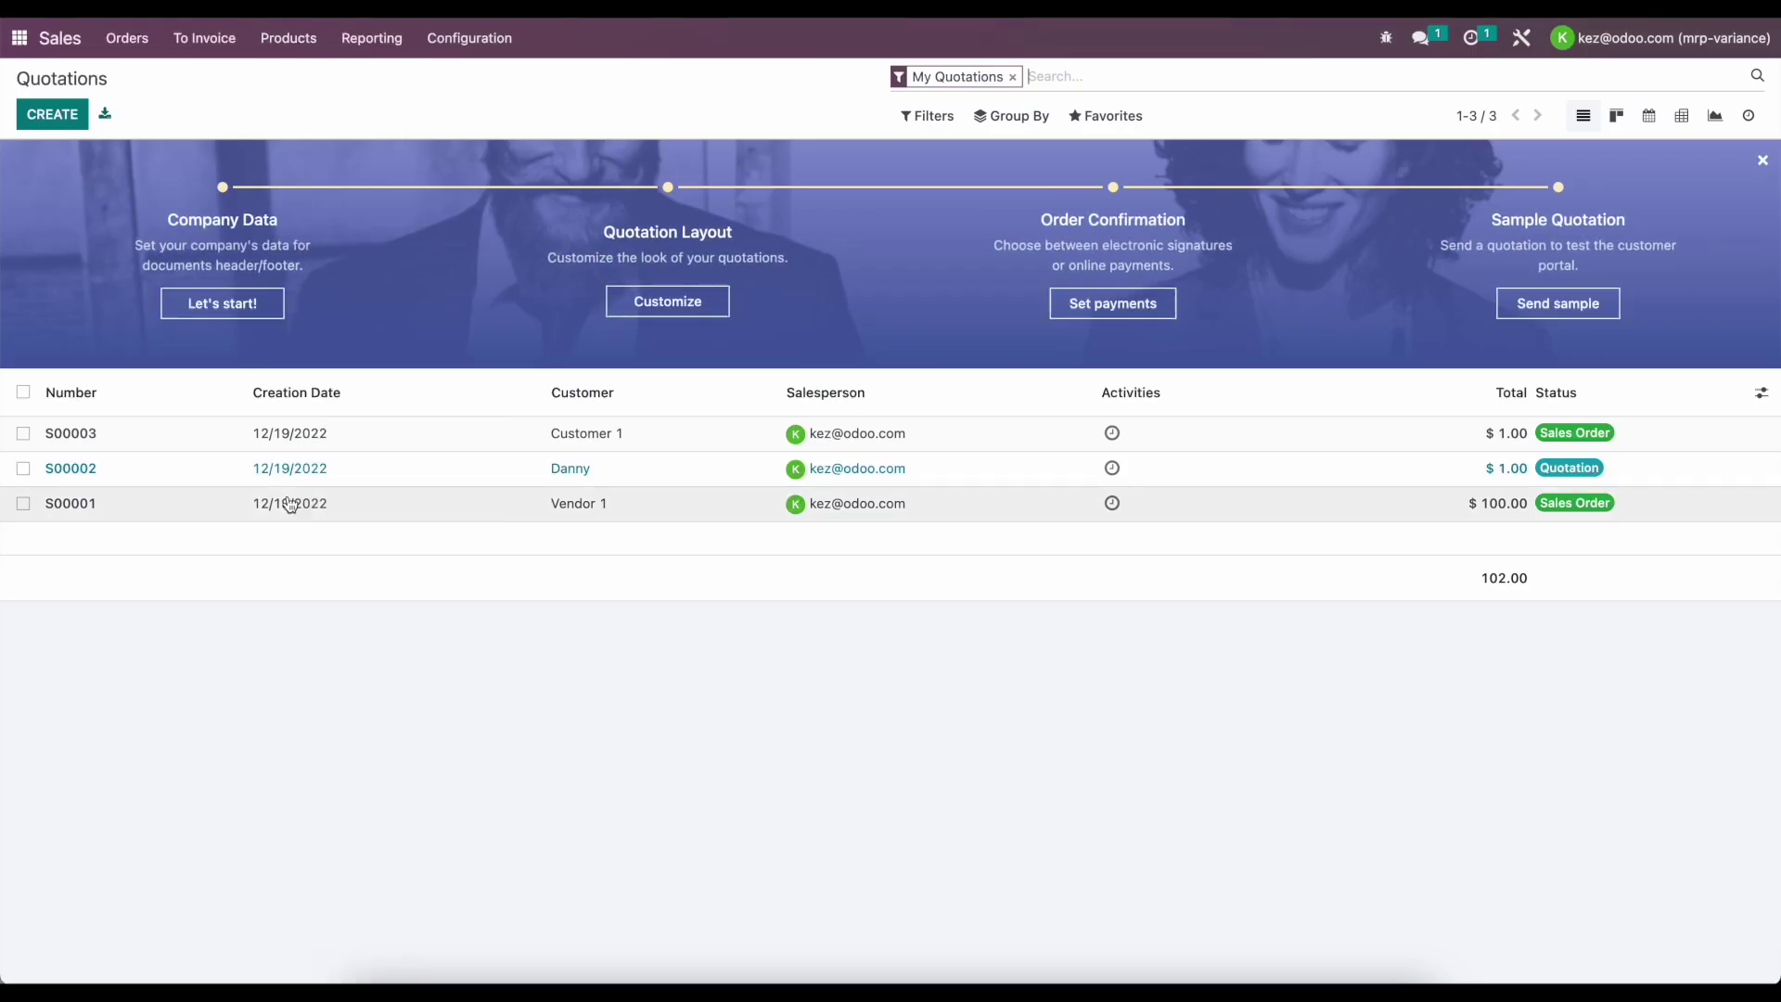
{"action": "left_click", "coordinate": [293, 437]}
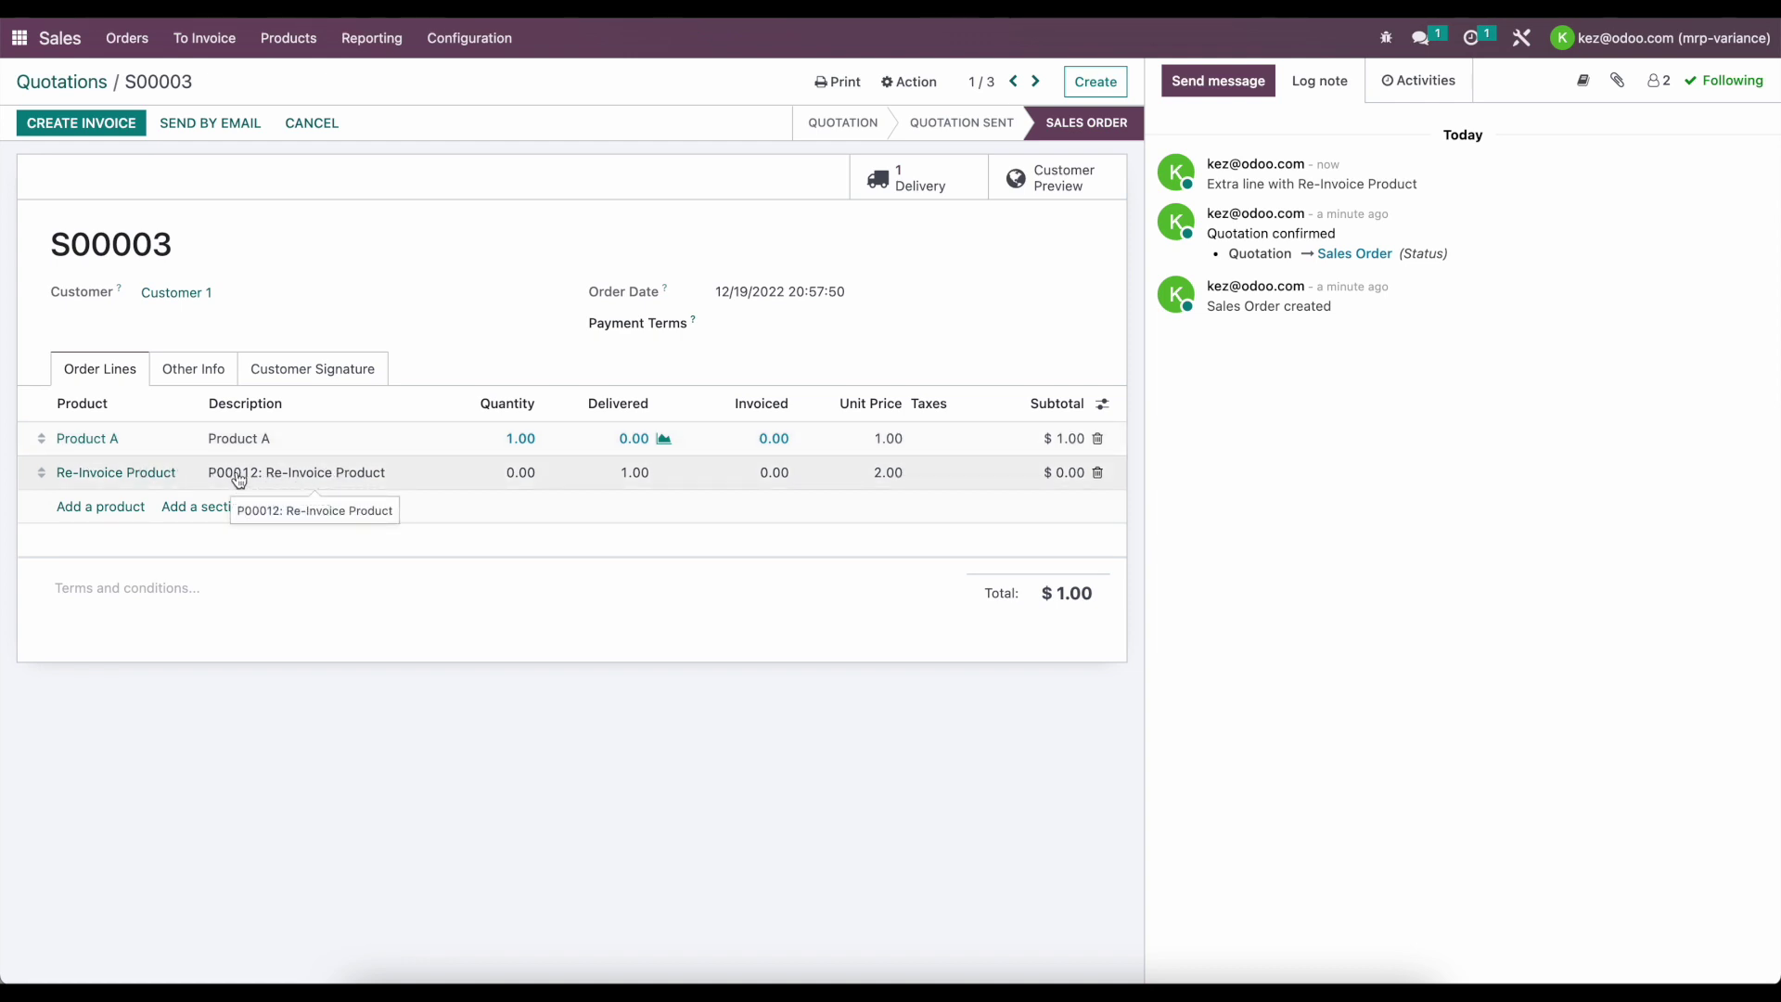
{"action": "left_click", "coordinate": [512, 471]}
{"action": "type", "text": "1"}
{"action": "left_click", "coordinate": [646, 580]}
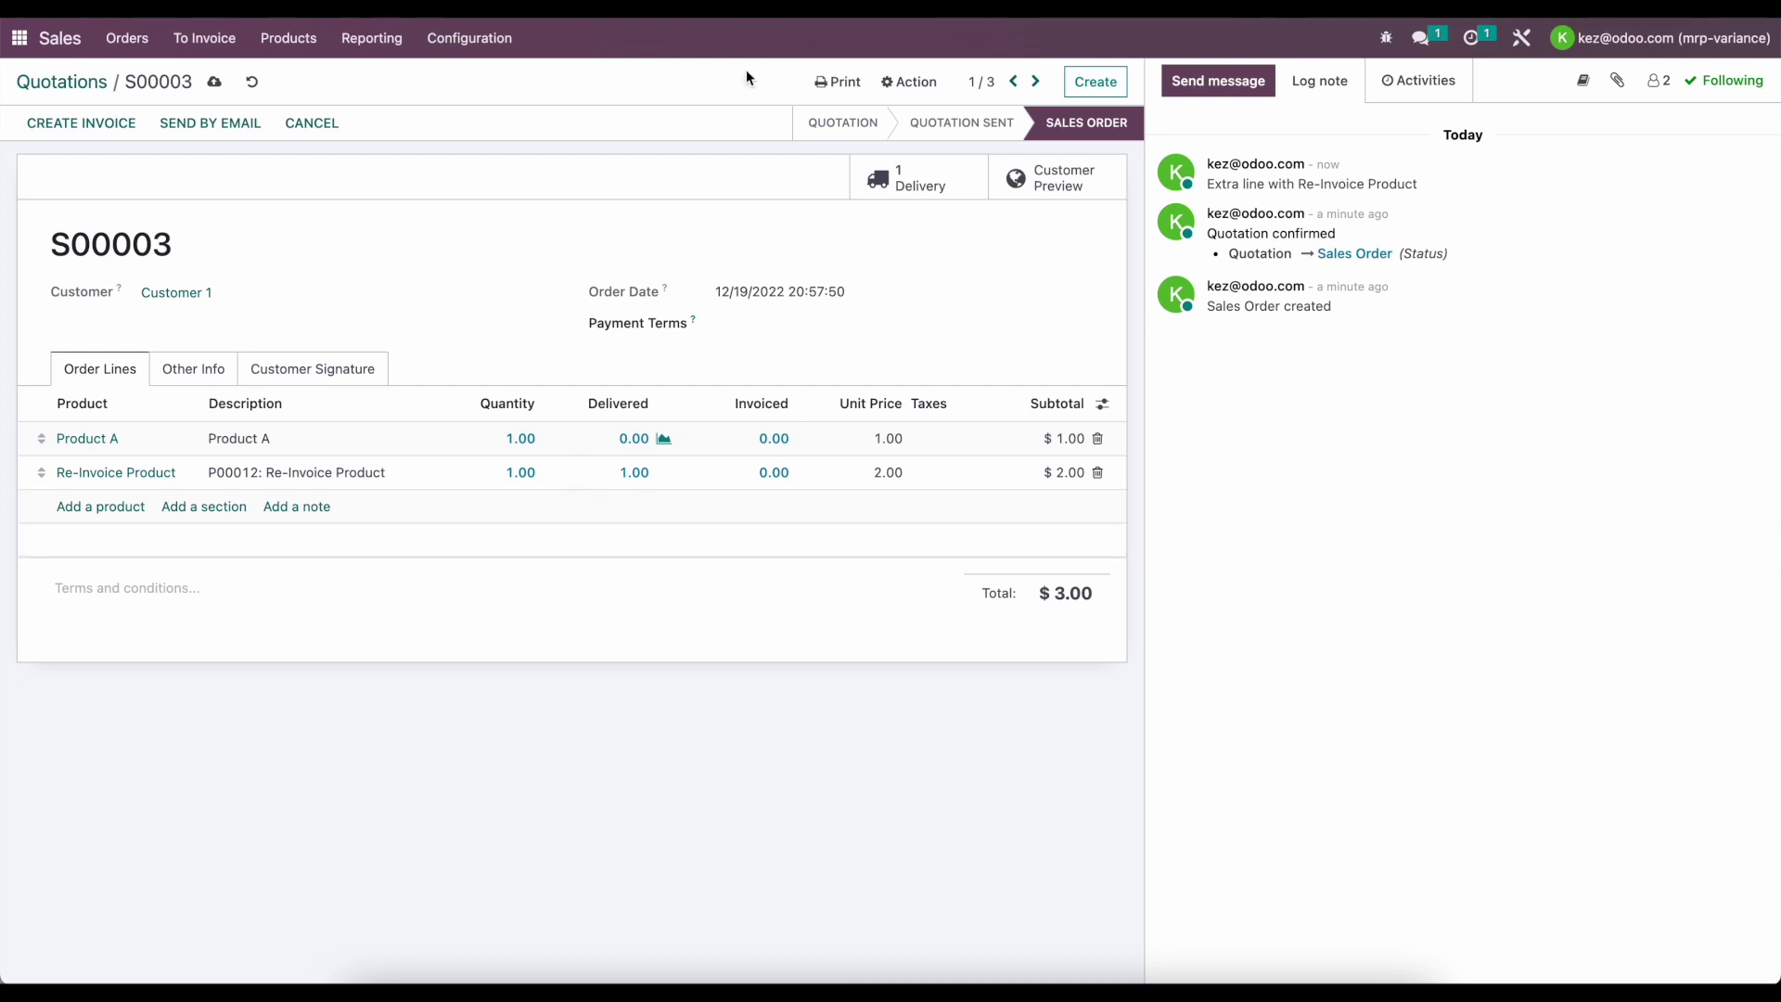
{"action": "left_click", "coordinate": [214, 82]}
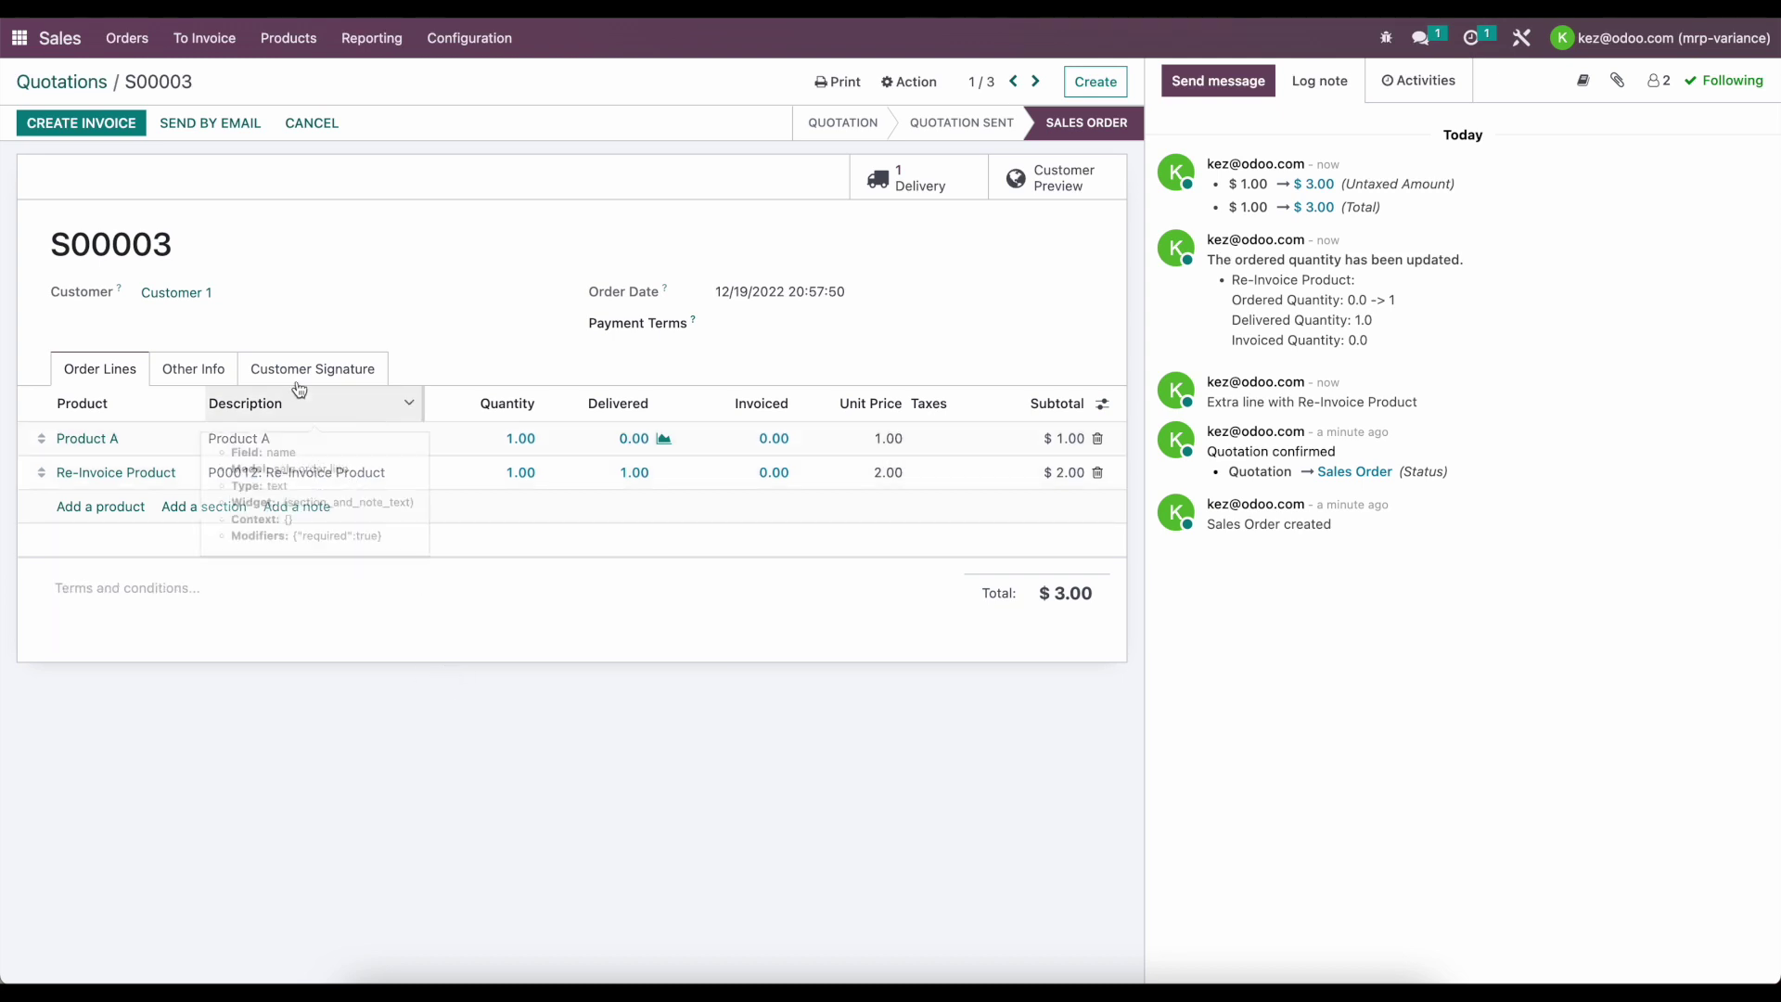
- Review S00003's analytic account, then open purchase order P00012 in Purchase
{"action": "left_click", "coordinate": [212, 378]}
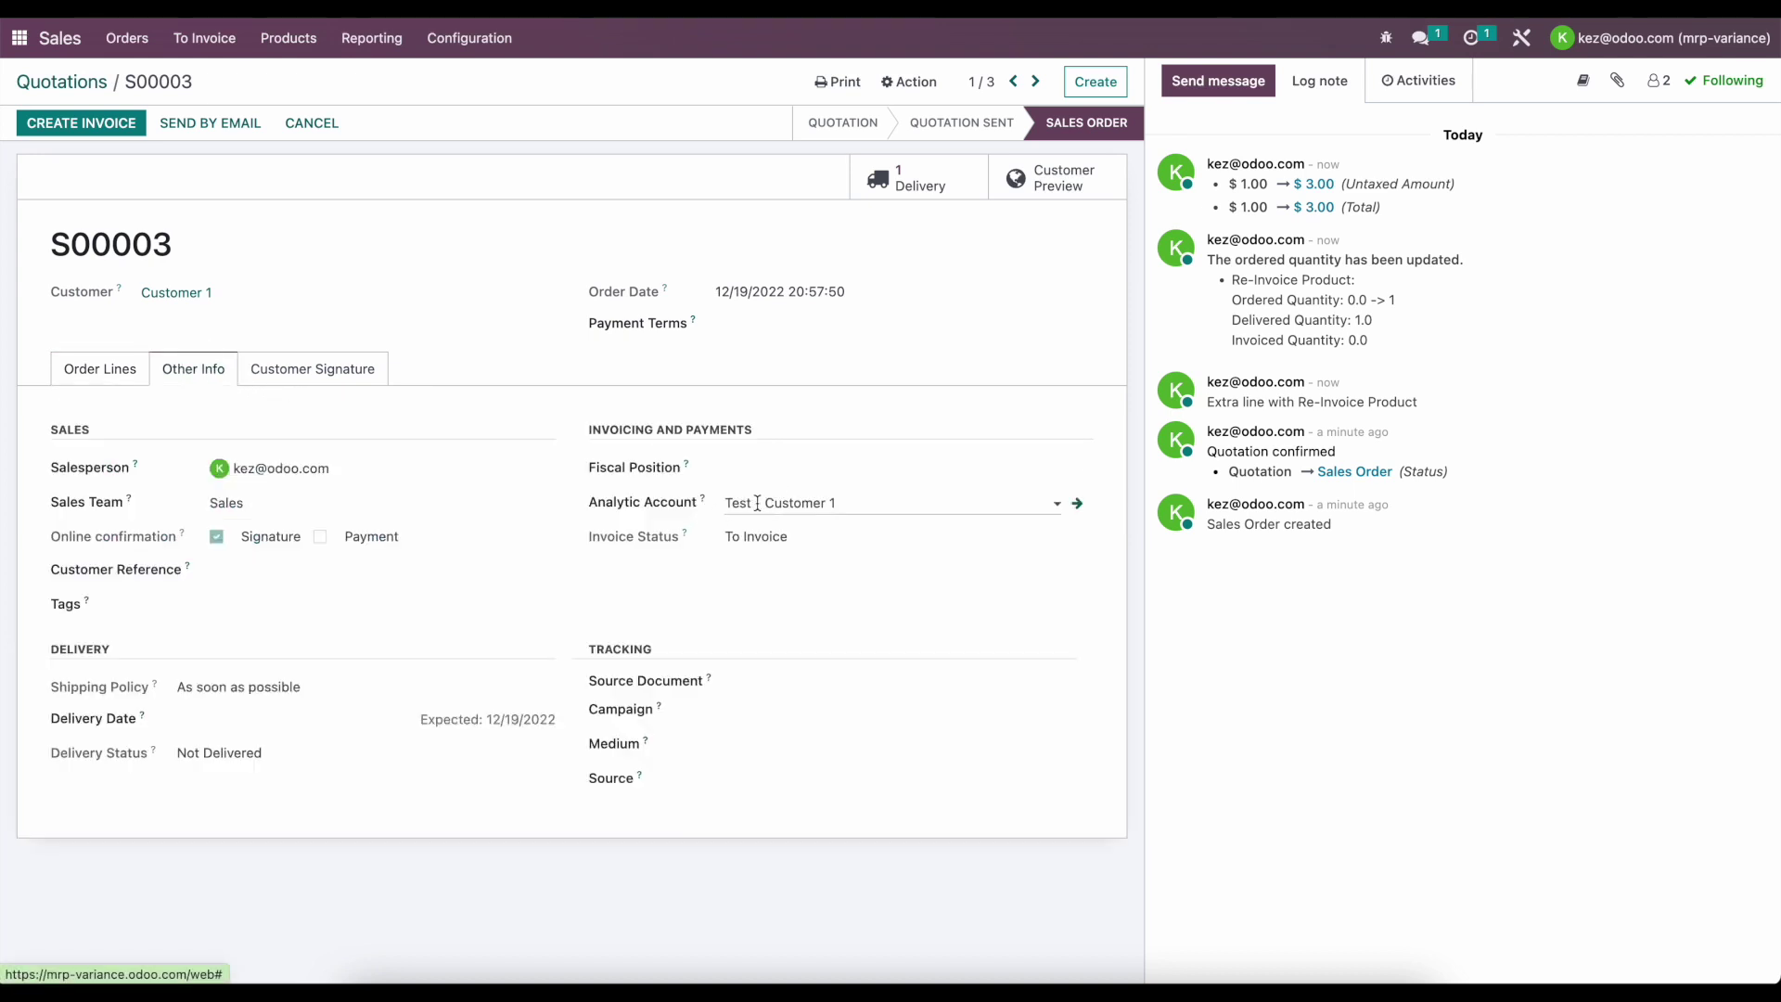
{"action": "mouse_move", "coordinate": [708, 504]}
{"action": "left_click", "coordinate": [131, 370]}
{"action": "left_click", "coordinate": [24, 52]}
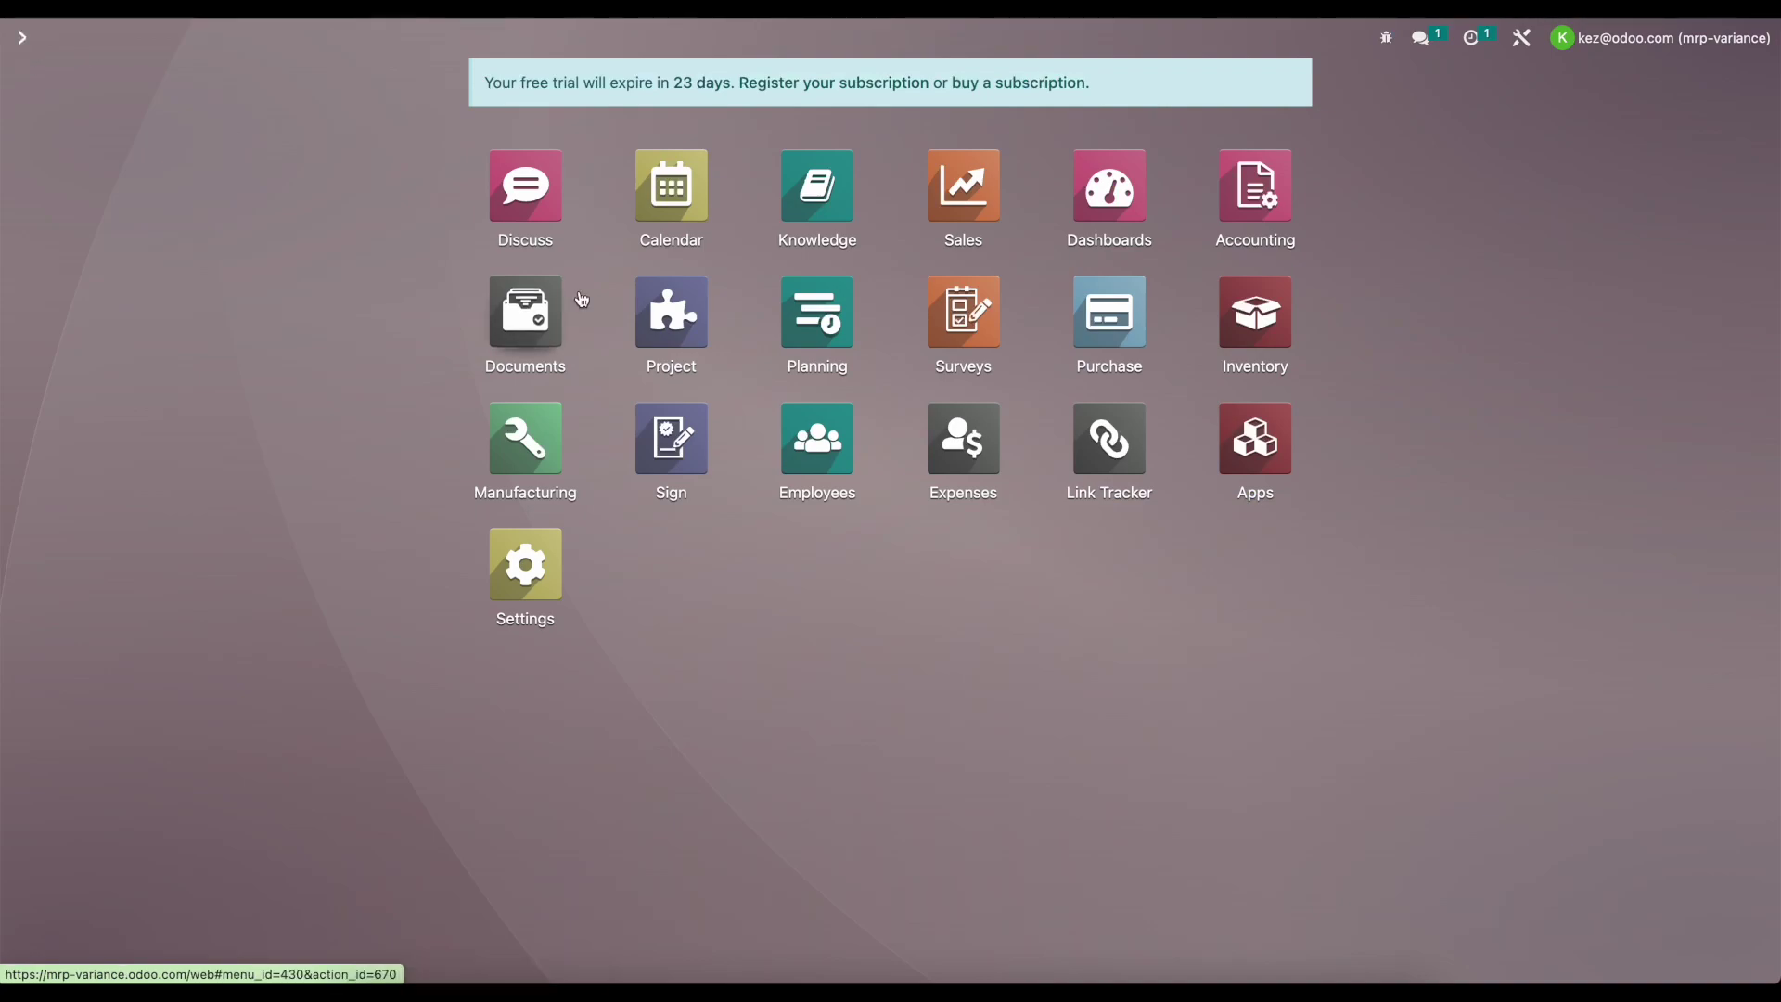
{"action": "left_click", "coordinate": [1105, 312]}
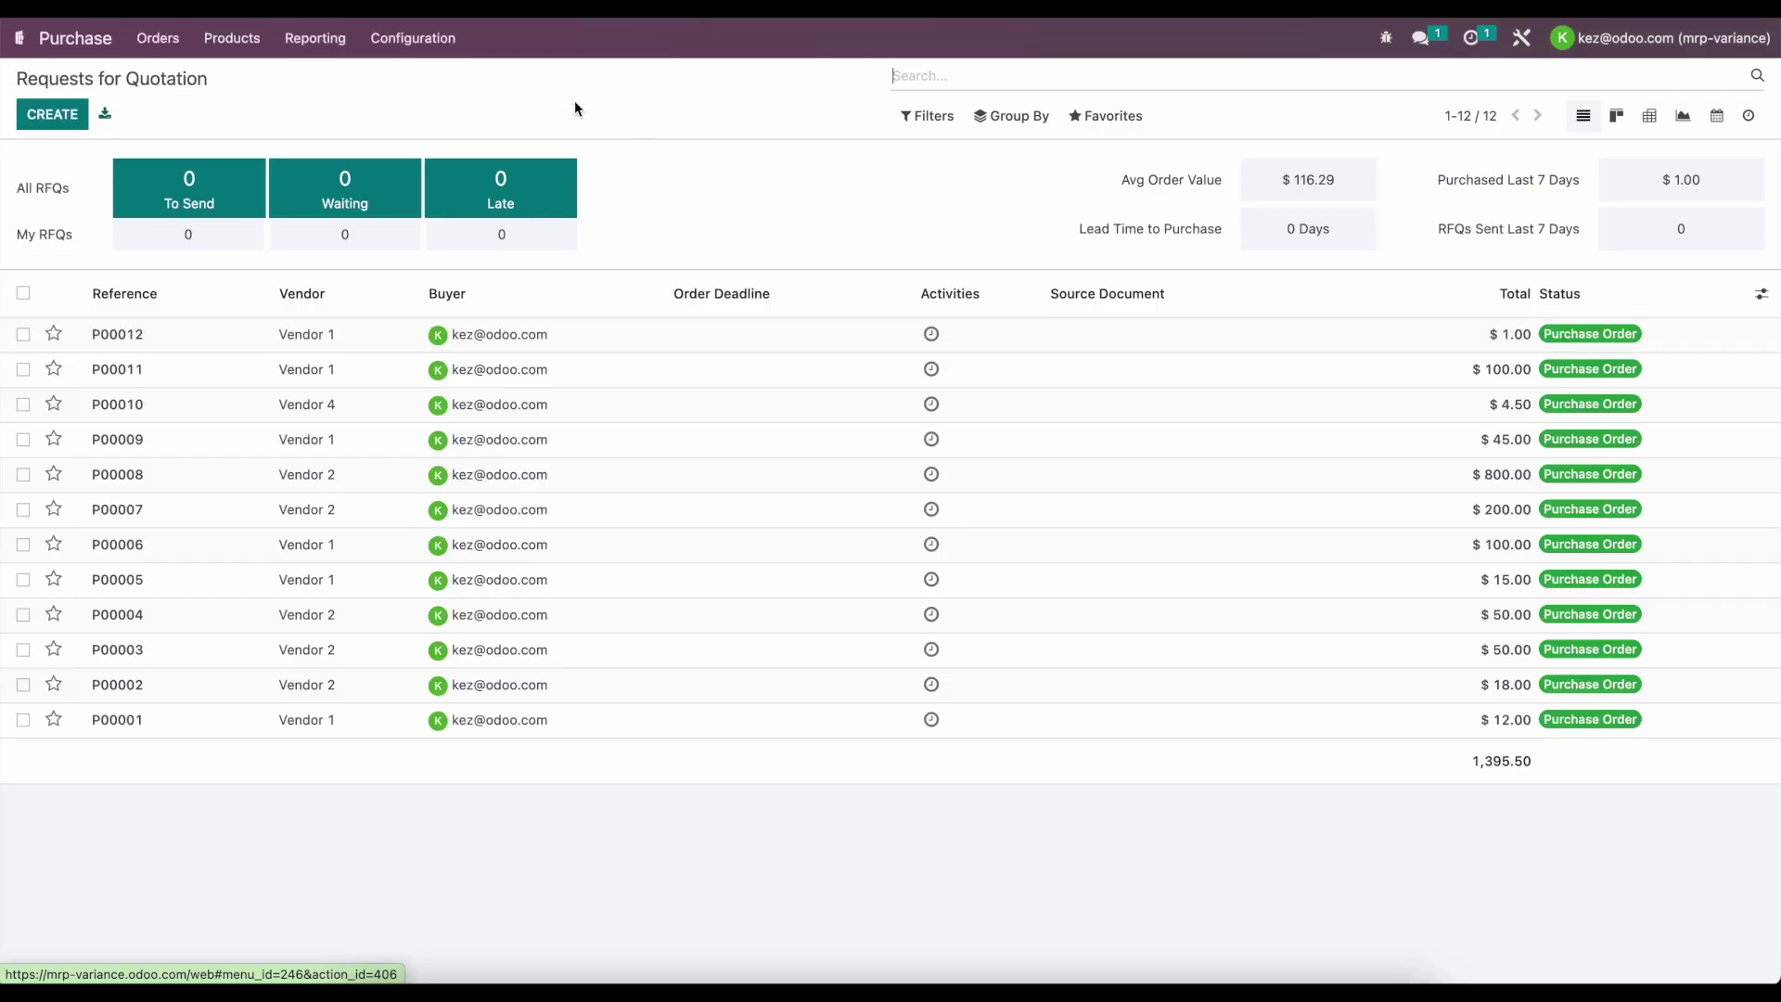
{"action": "left_click", "coordinate": [364, 340]}
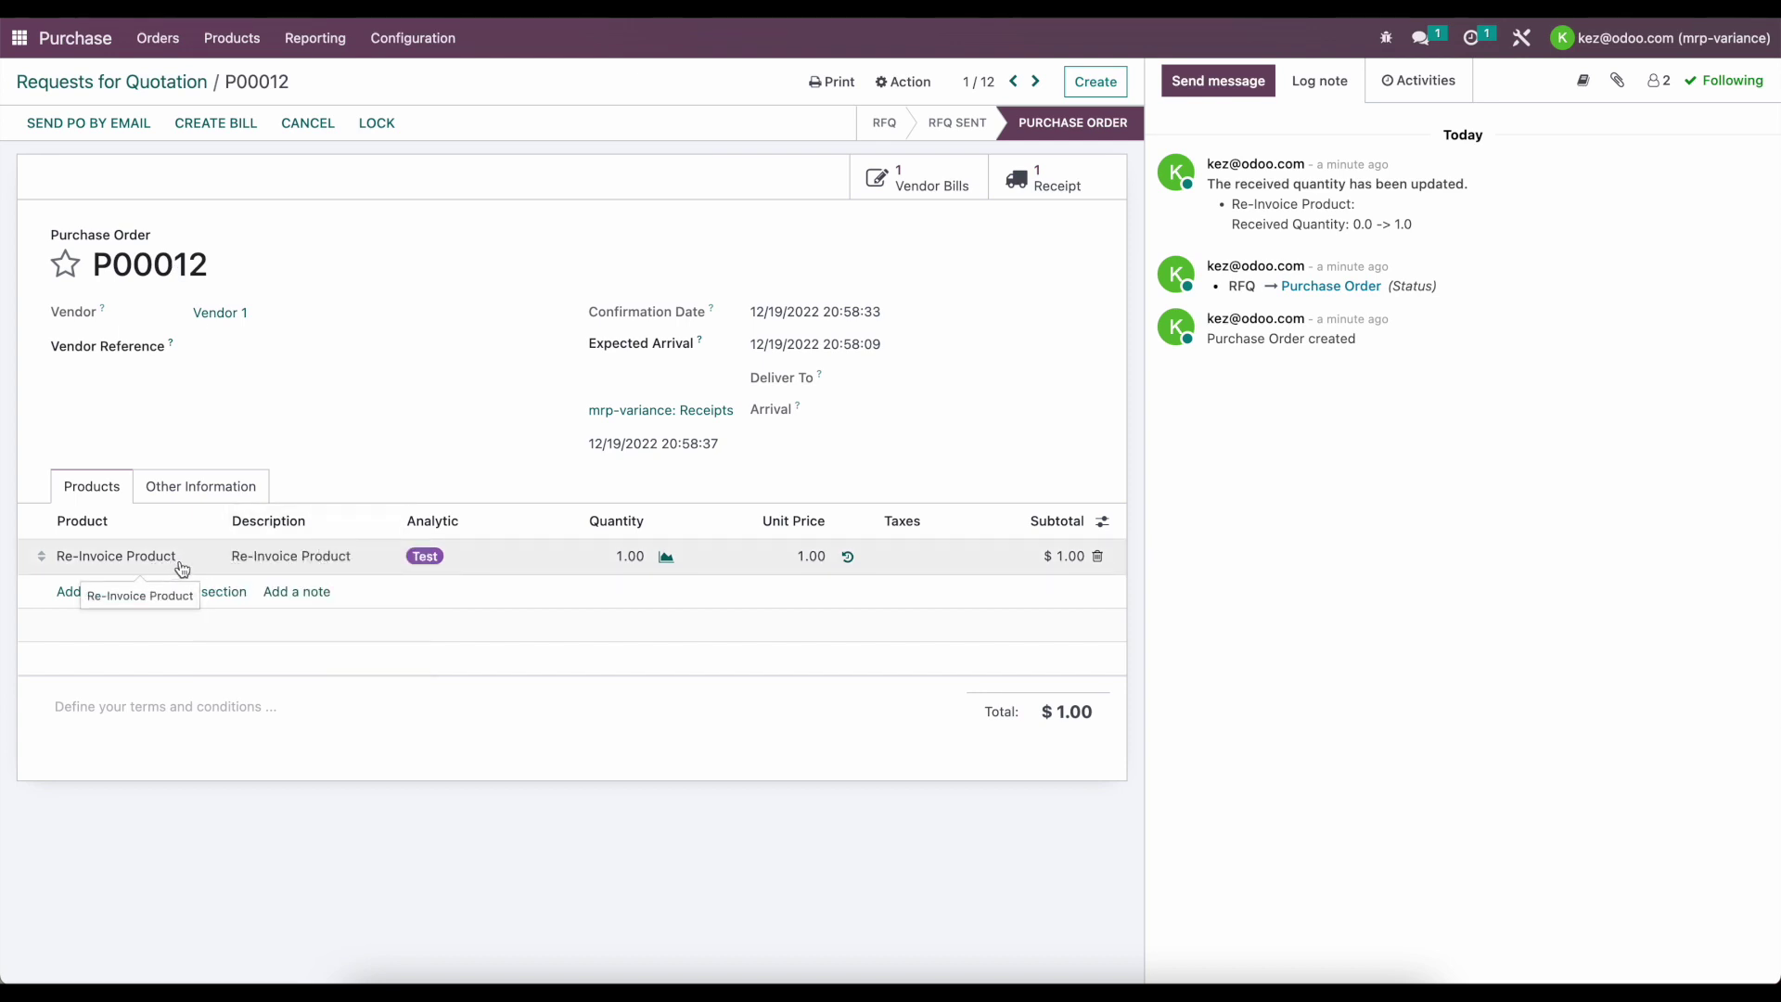
{"action": "left_click", "coordinate": [252, 37]}
- Open the Re-Invoice Product form, keep it a Storable Product, and review its purchase settings
{"action": "left_click", "coordinate": [247, 79]}
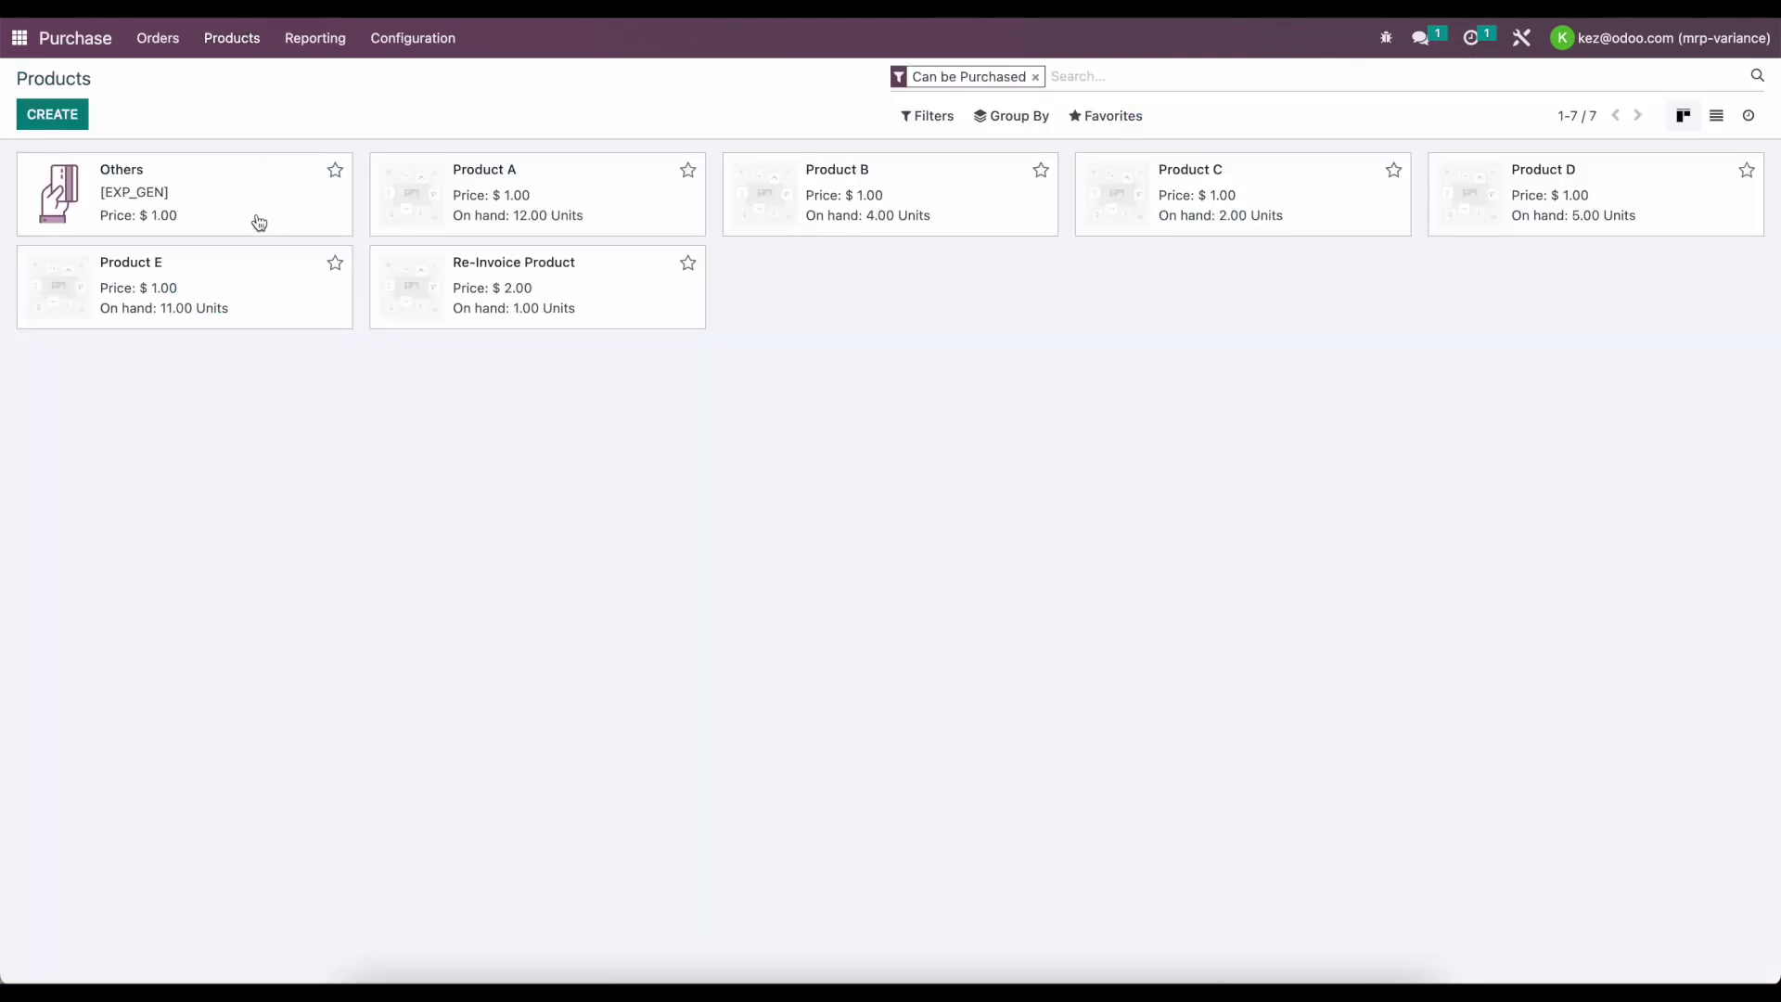
{"action": "left_click", "coordinate": [579, 290]}
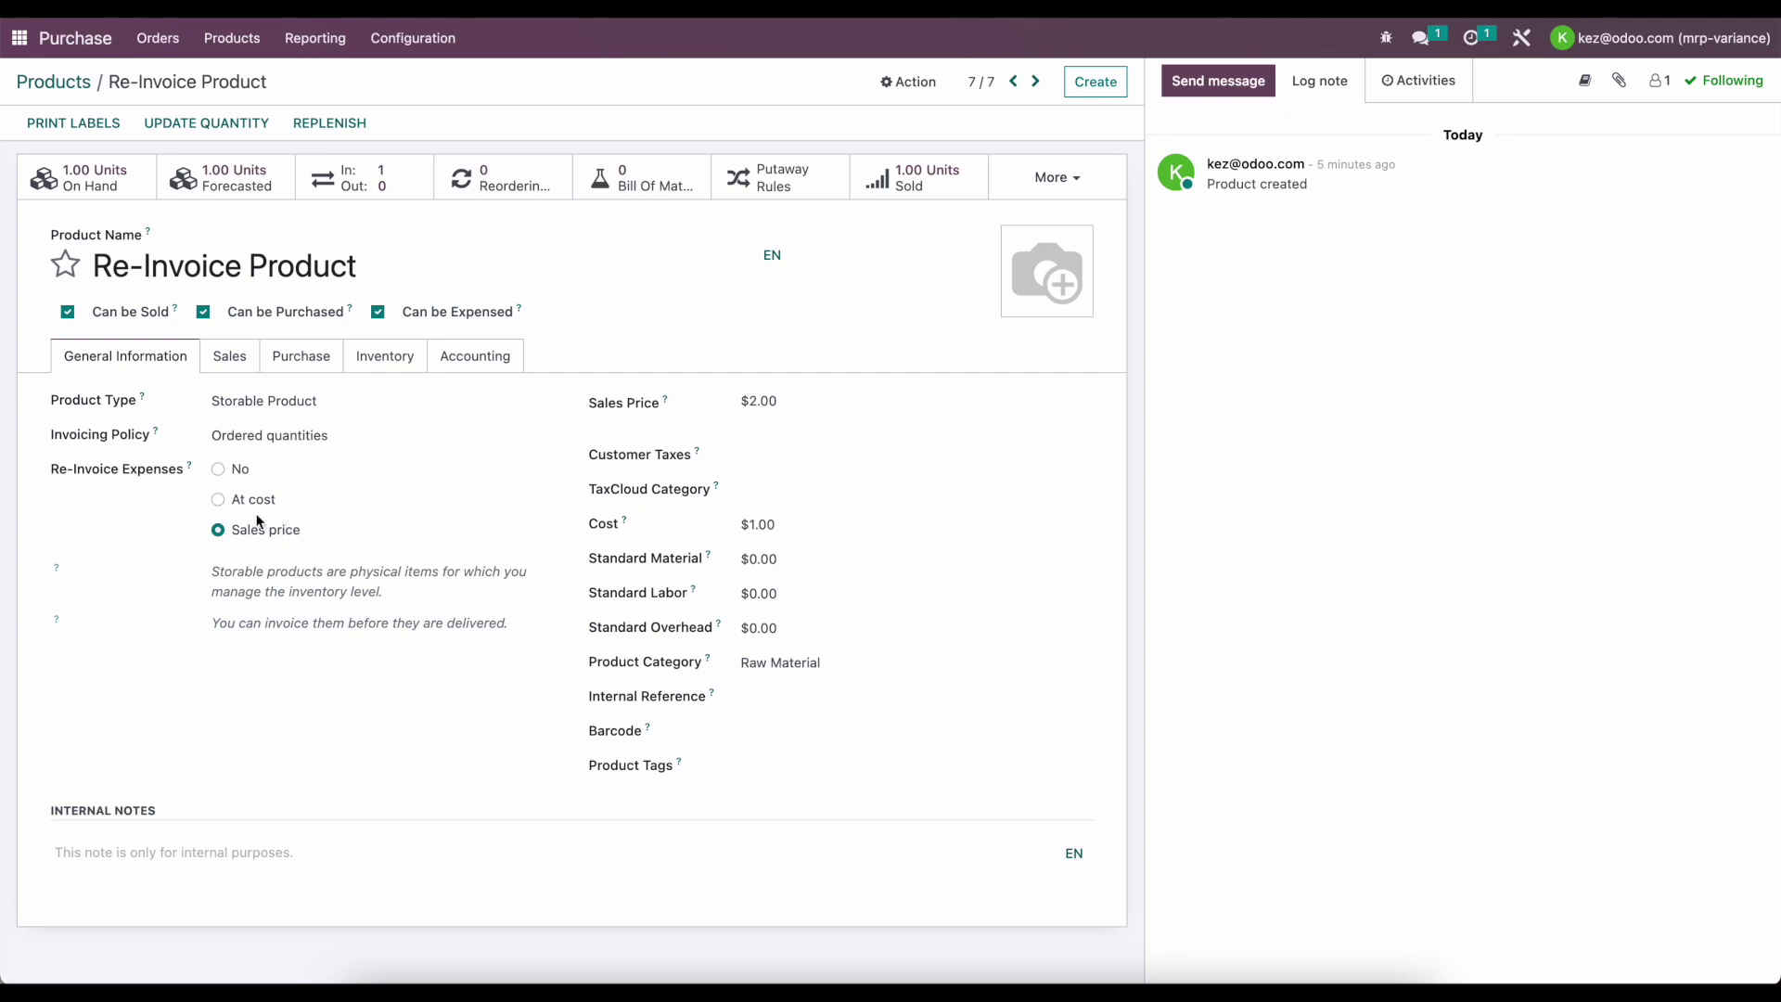
{"action": "left_click", "coordinate": [283, 408]}
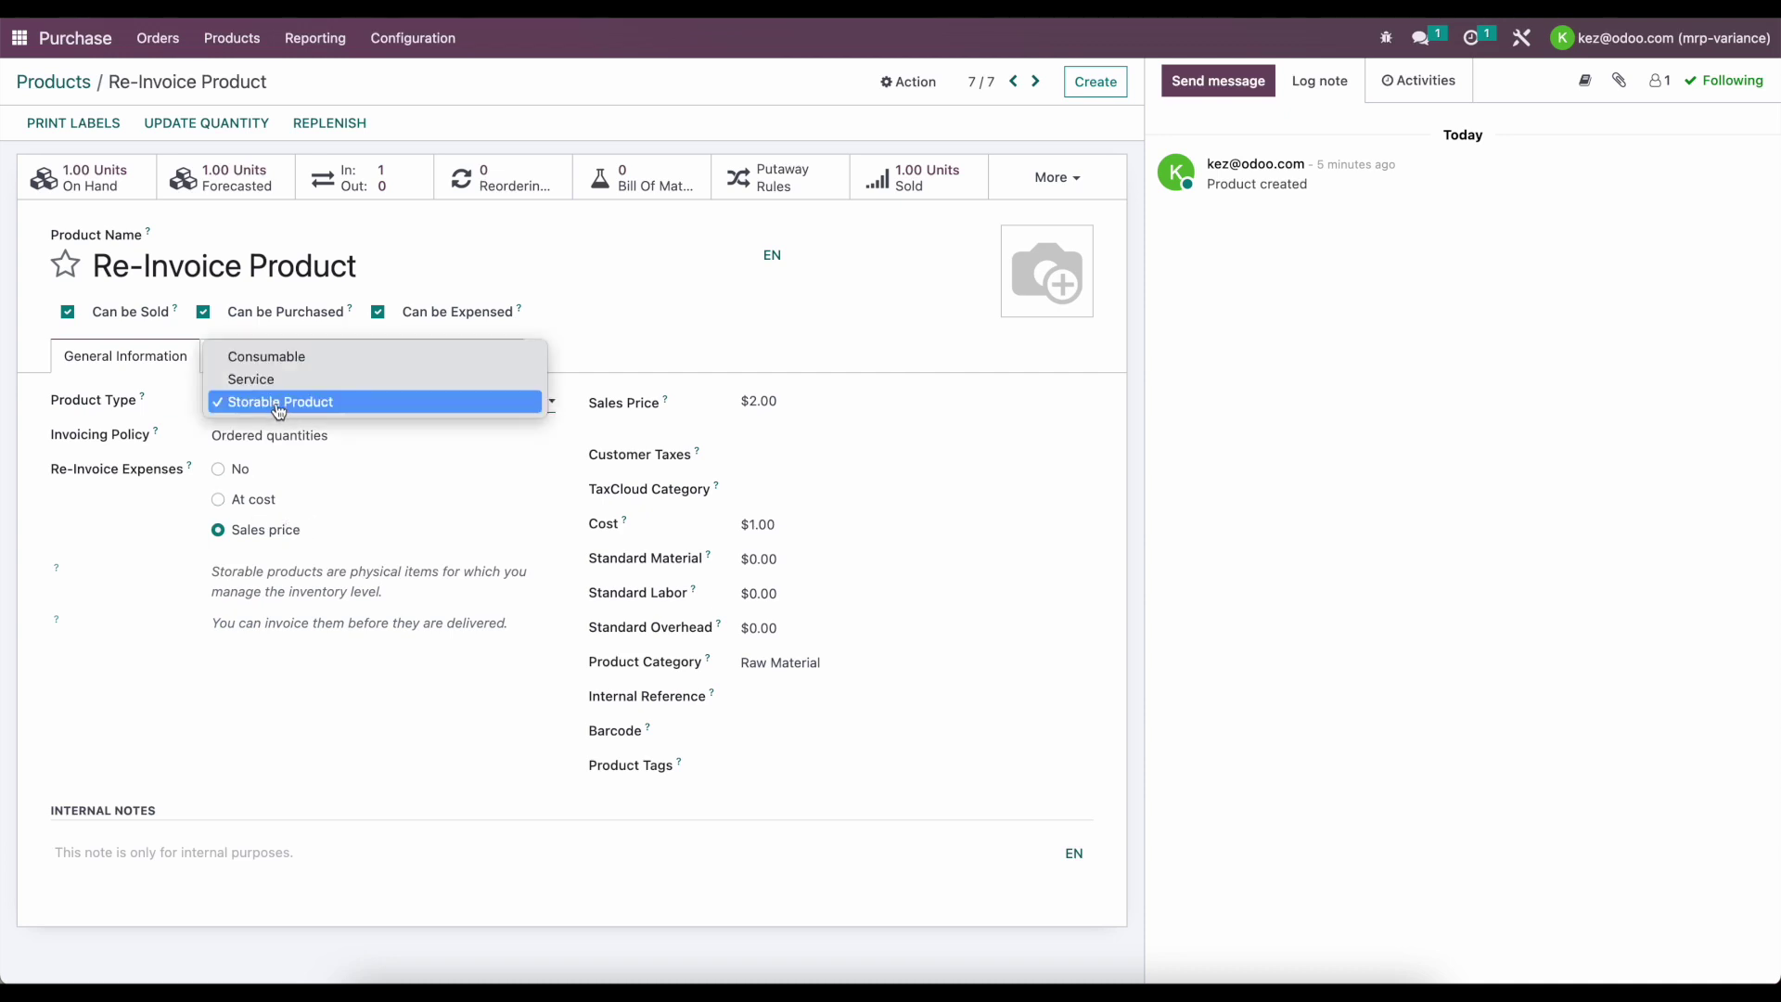
{"action": "left_click", "coordinate": [134, 627]}
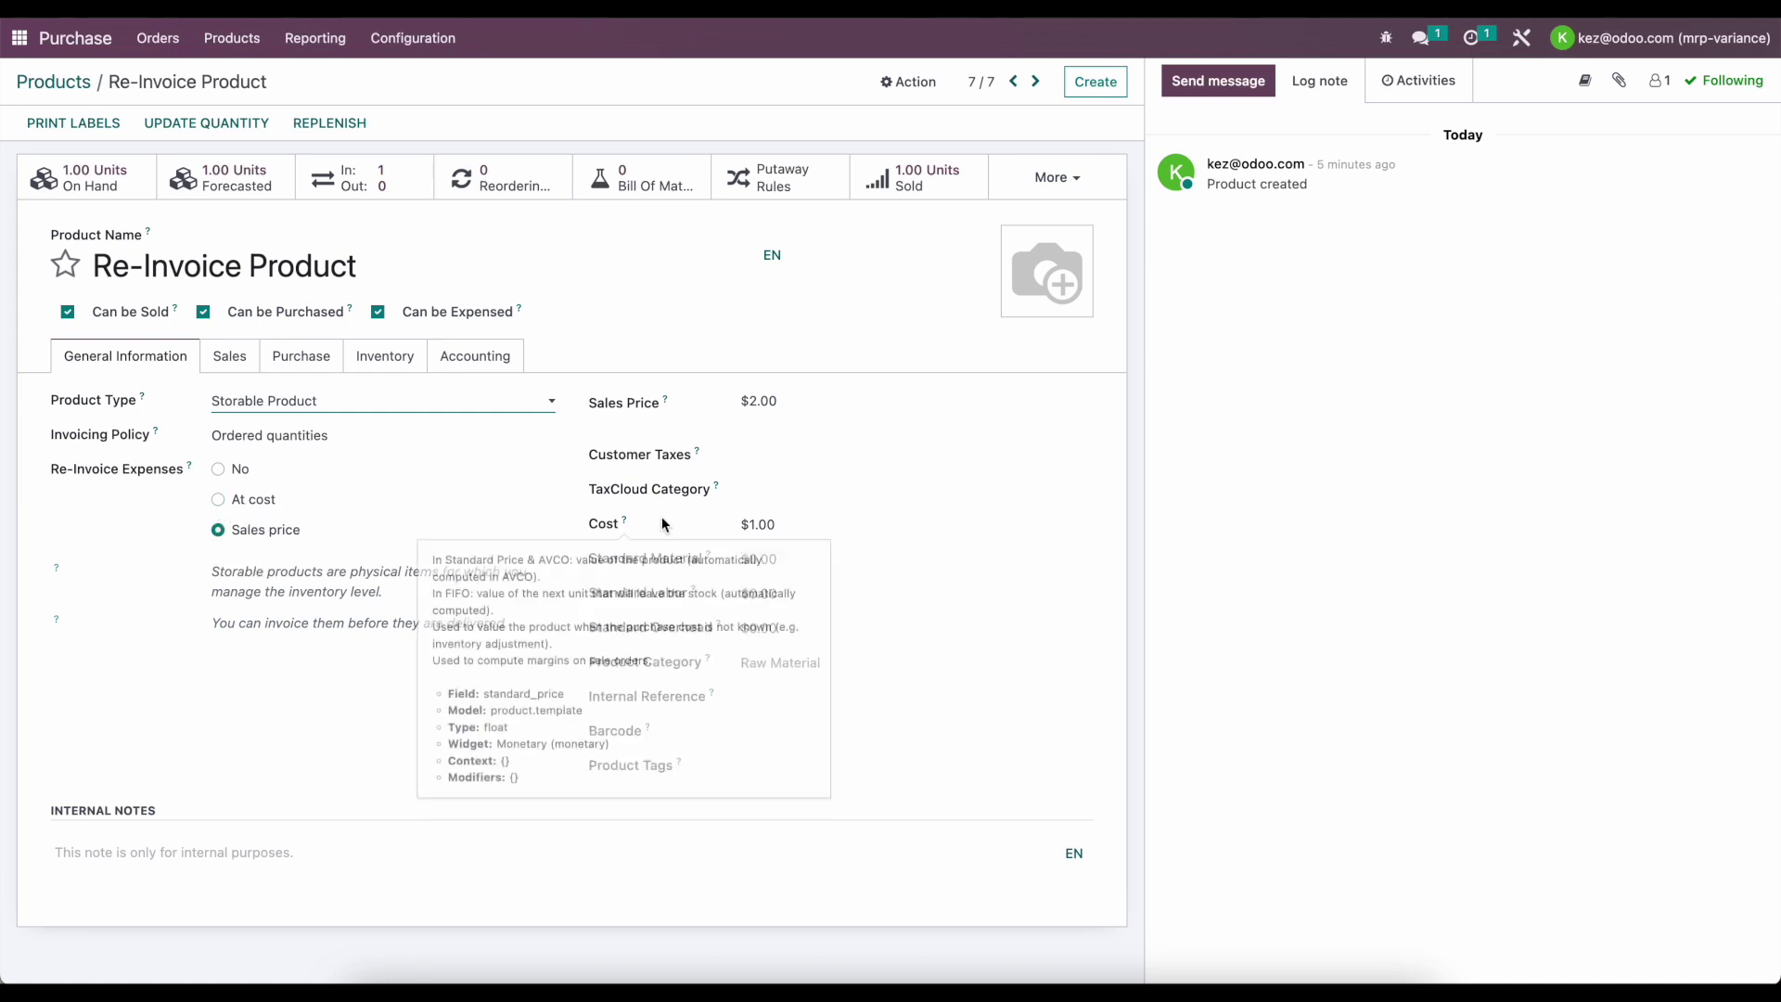
{"action": "left_click", "coordinate": [321, 368]}
{"action": "left_click", "coordinate": [119, 353]}
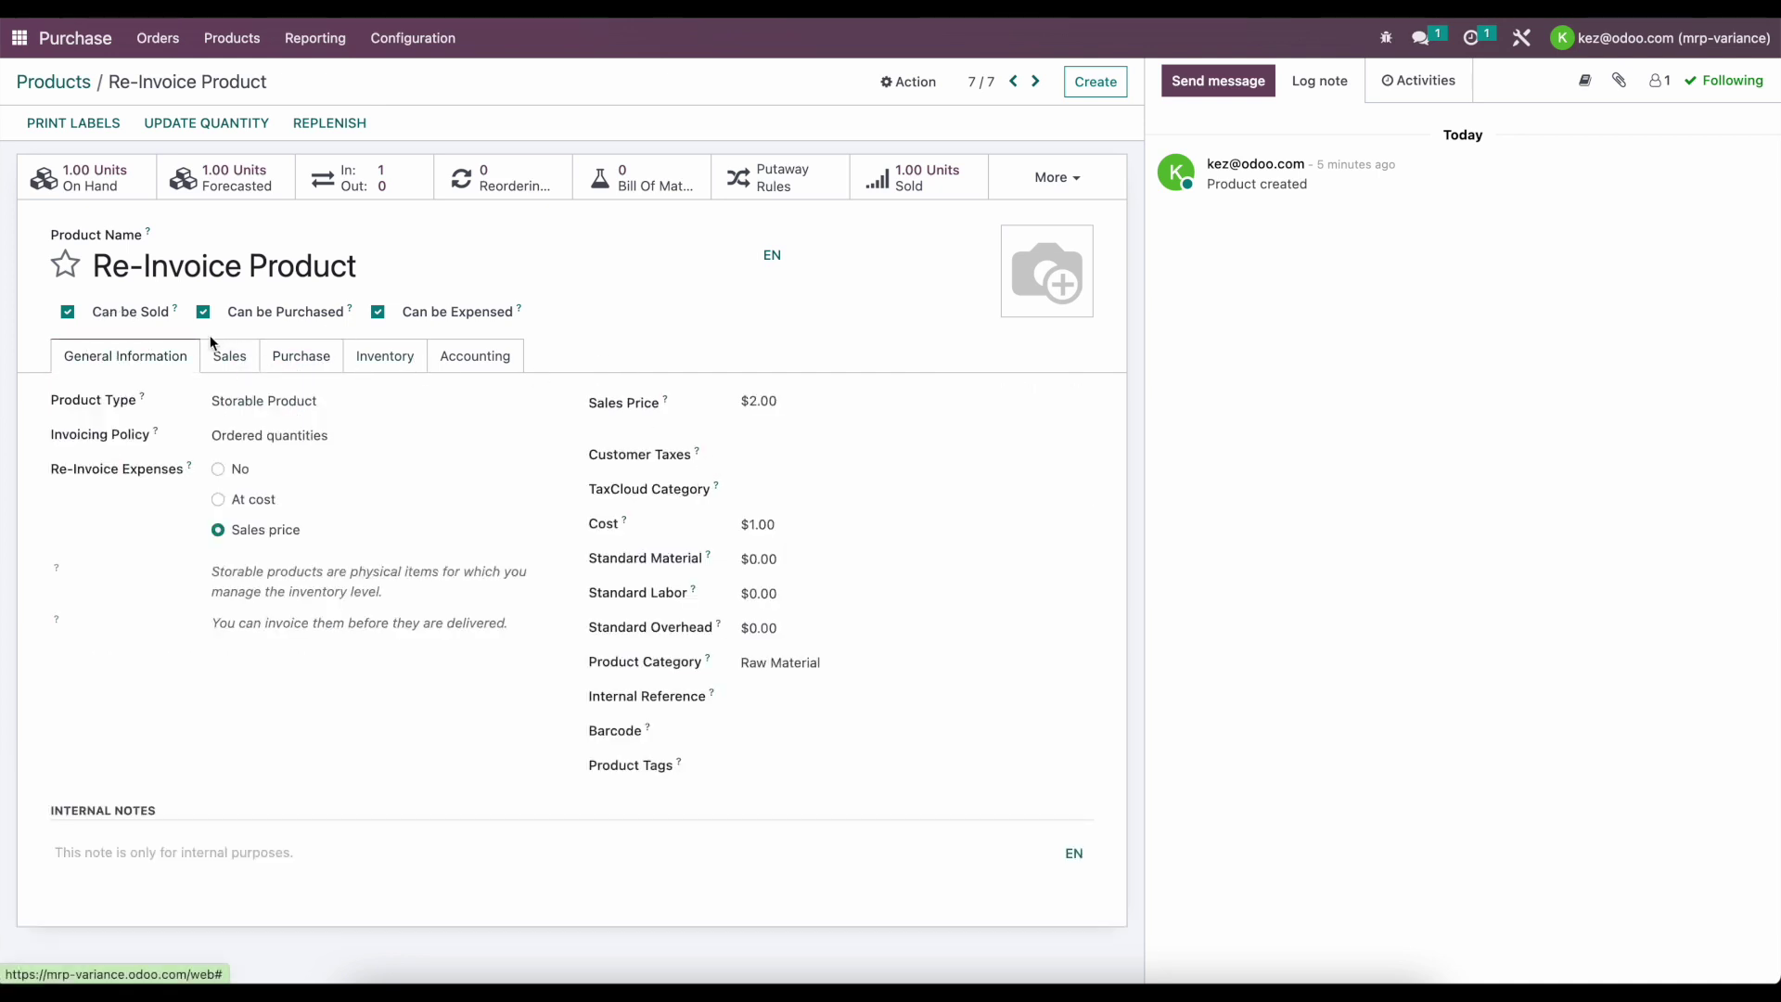